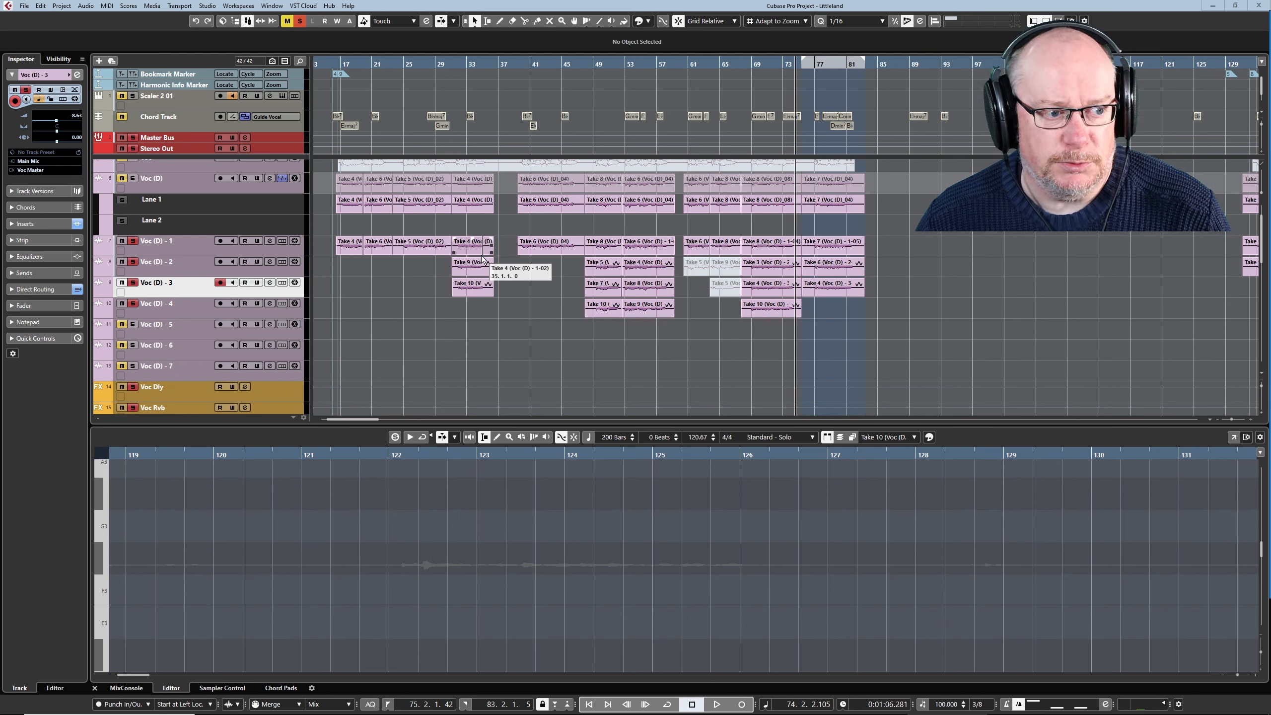
# - Select the Voc (D) track and look up the key command assigned to Create Tracks from Lanes
pyautogui.click(199, 181)
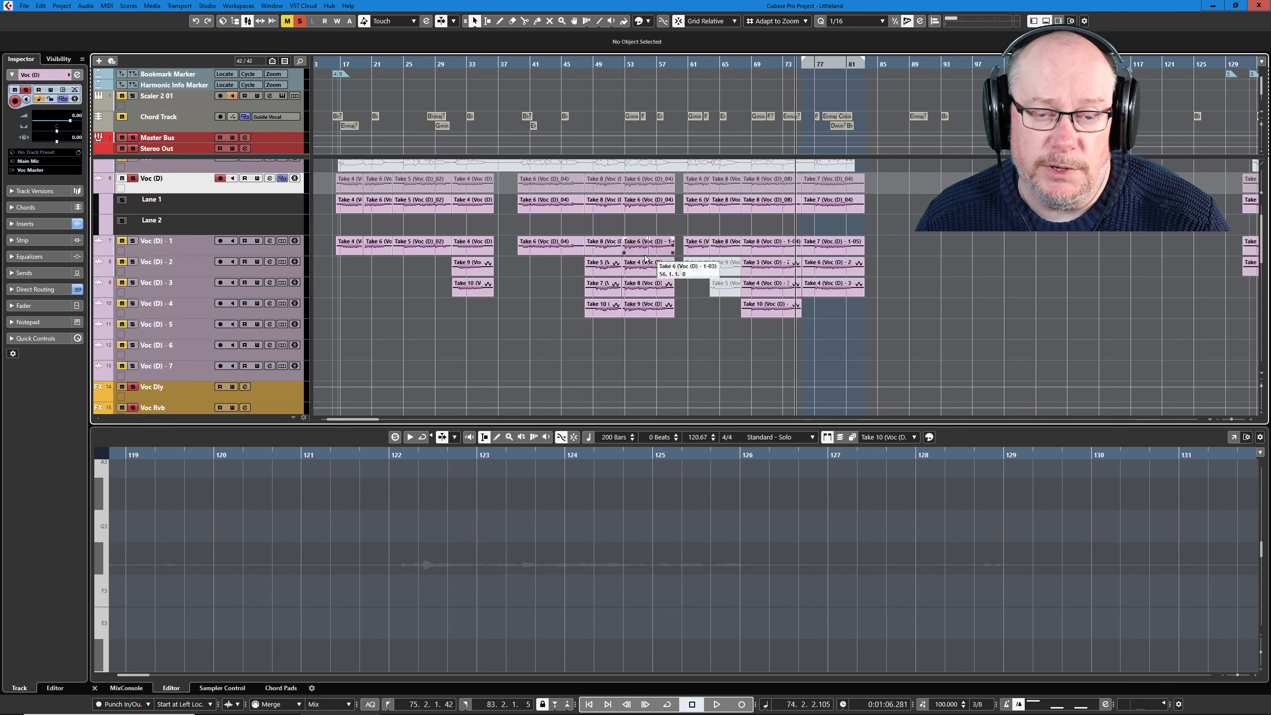
pyautogui.click(41, 5)
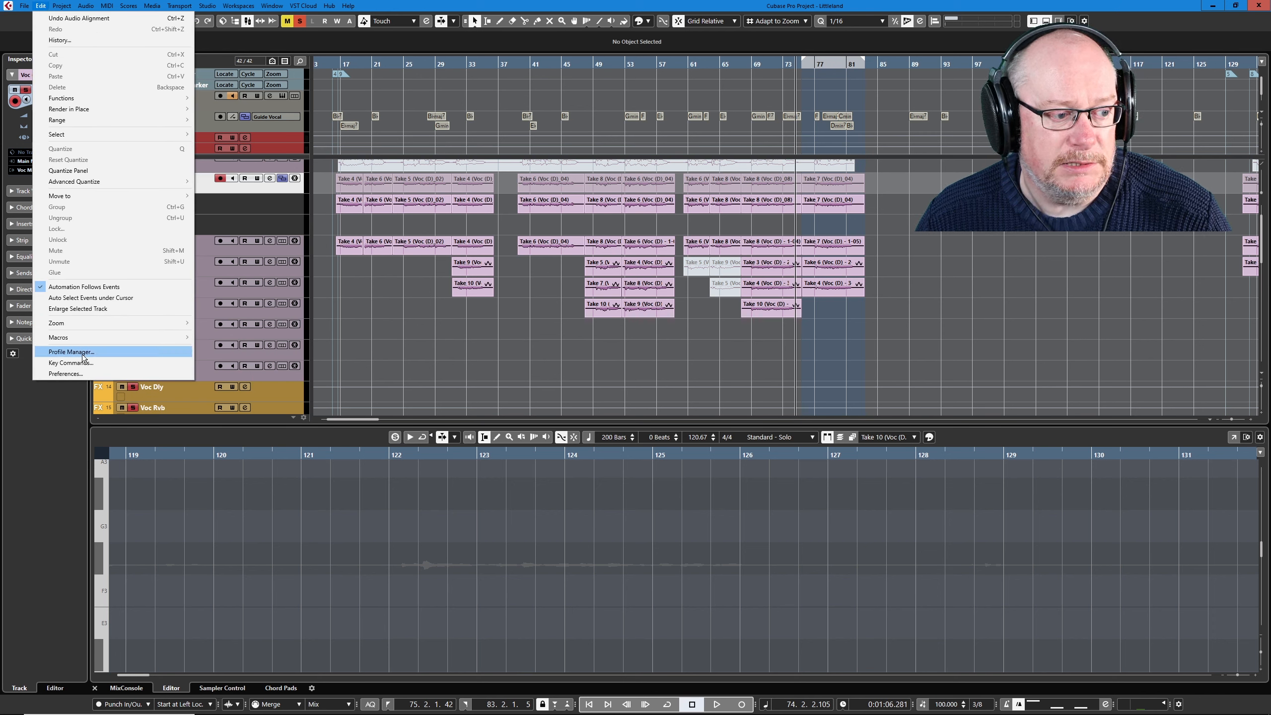
pyautogui.click(82, 363)
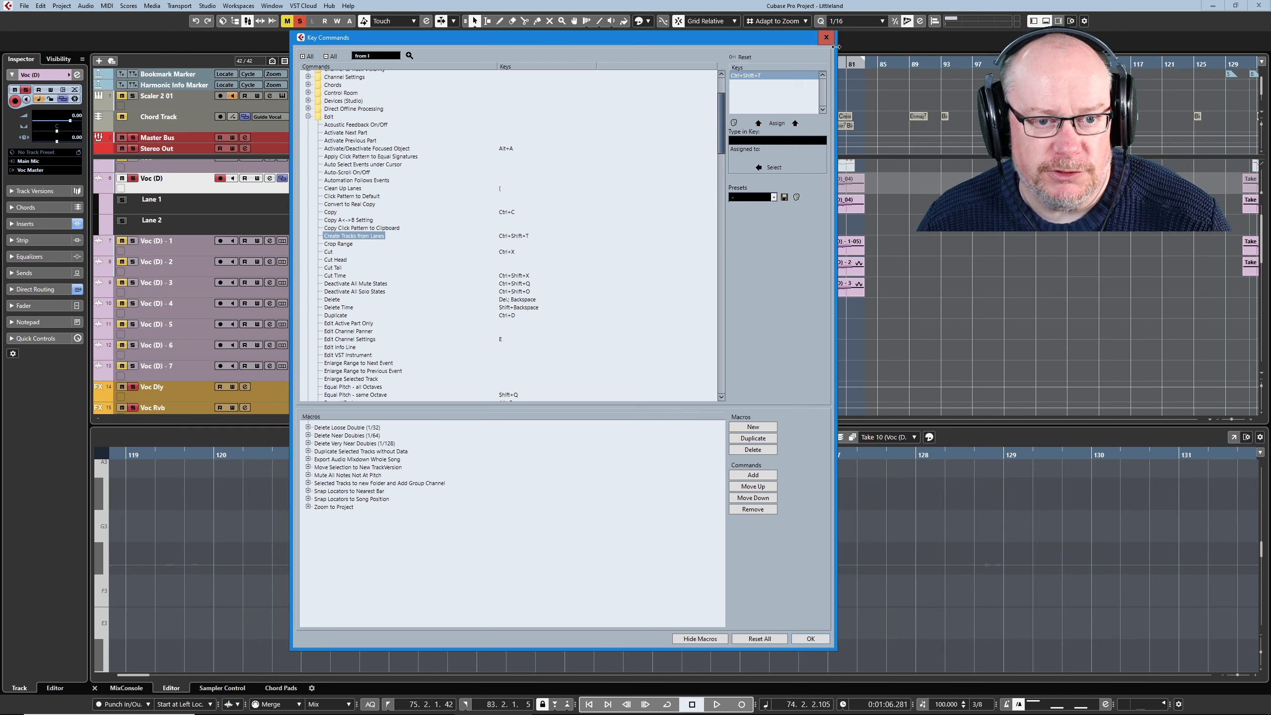
pyautogui.click(826, 37)
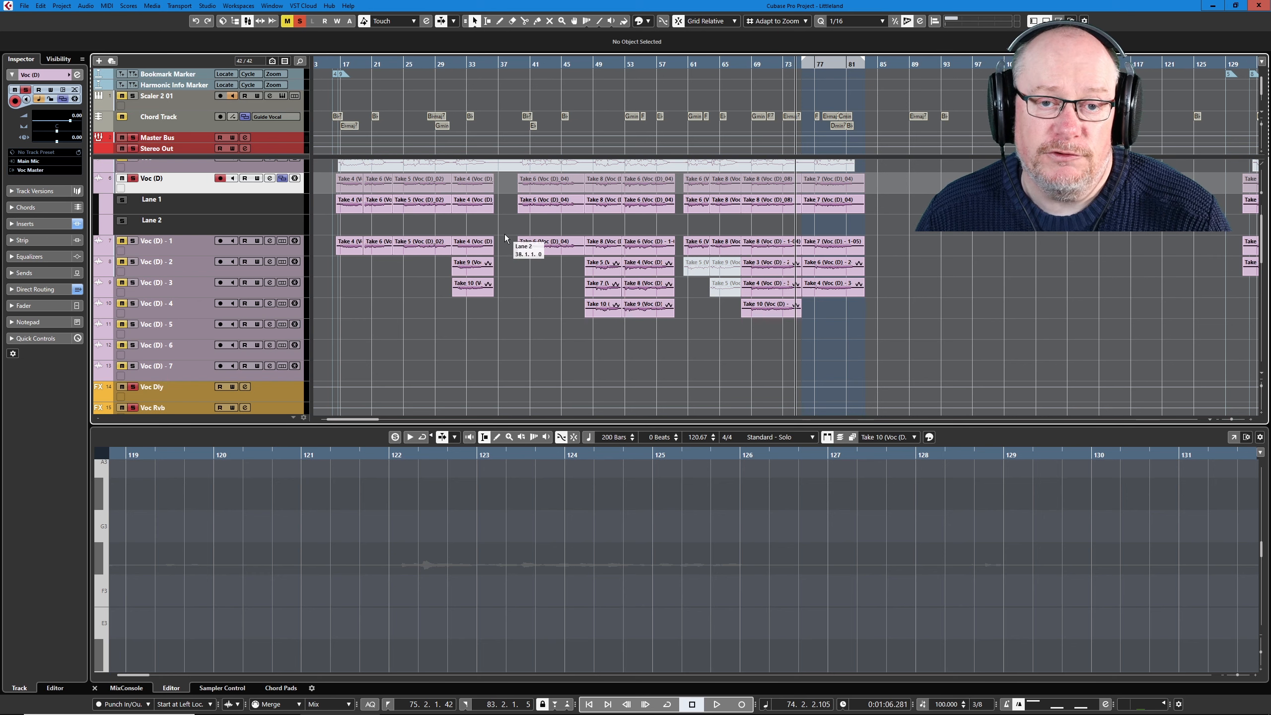
# - Play back the first vocal section from bar 40 to hear the layered Voc (D) tracks
pyautogui.press('g')
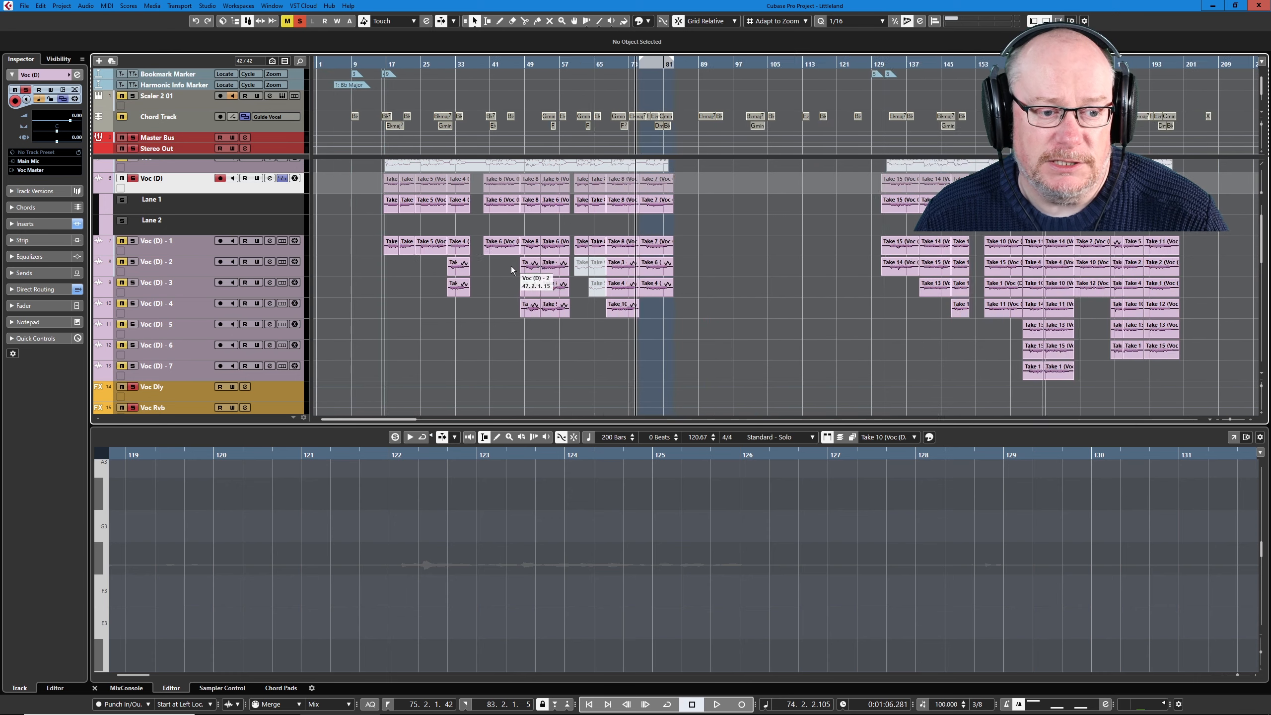
pyautogui.press('g')
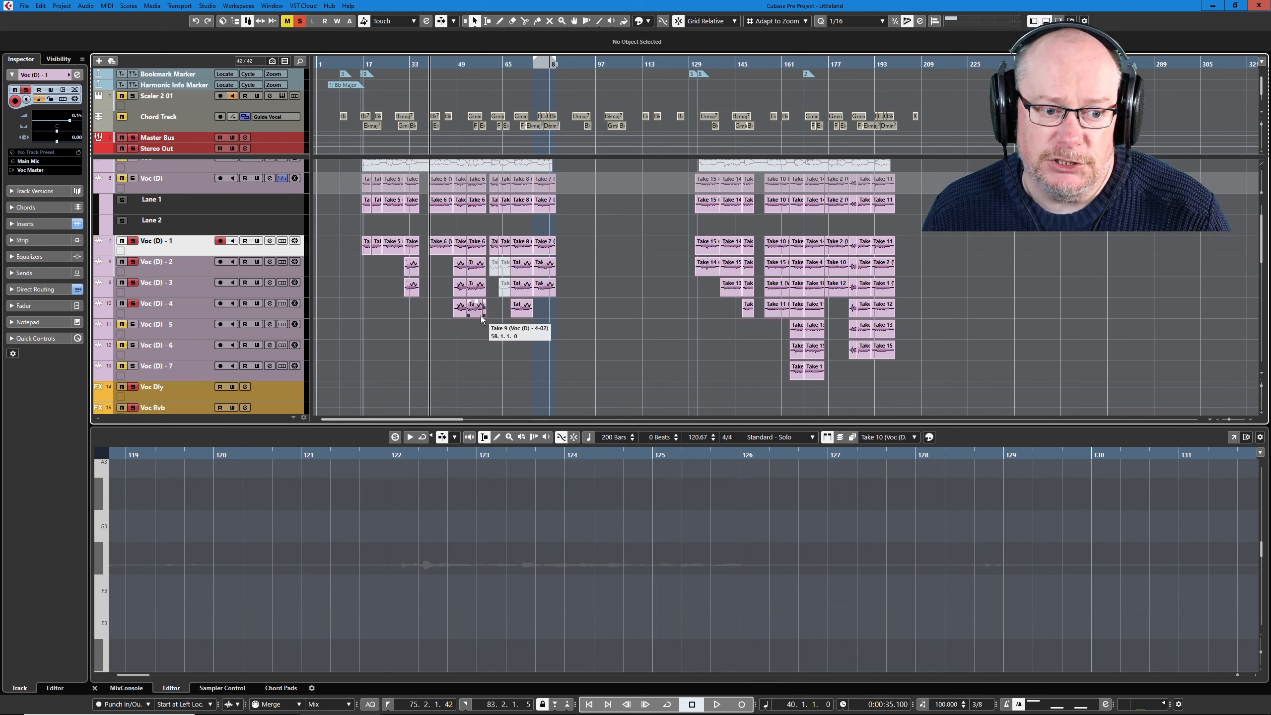
pyautogui.press('space')
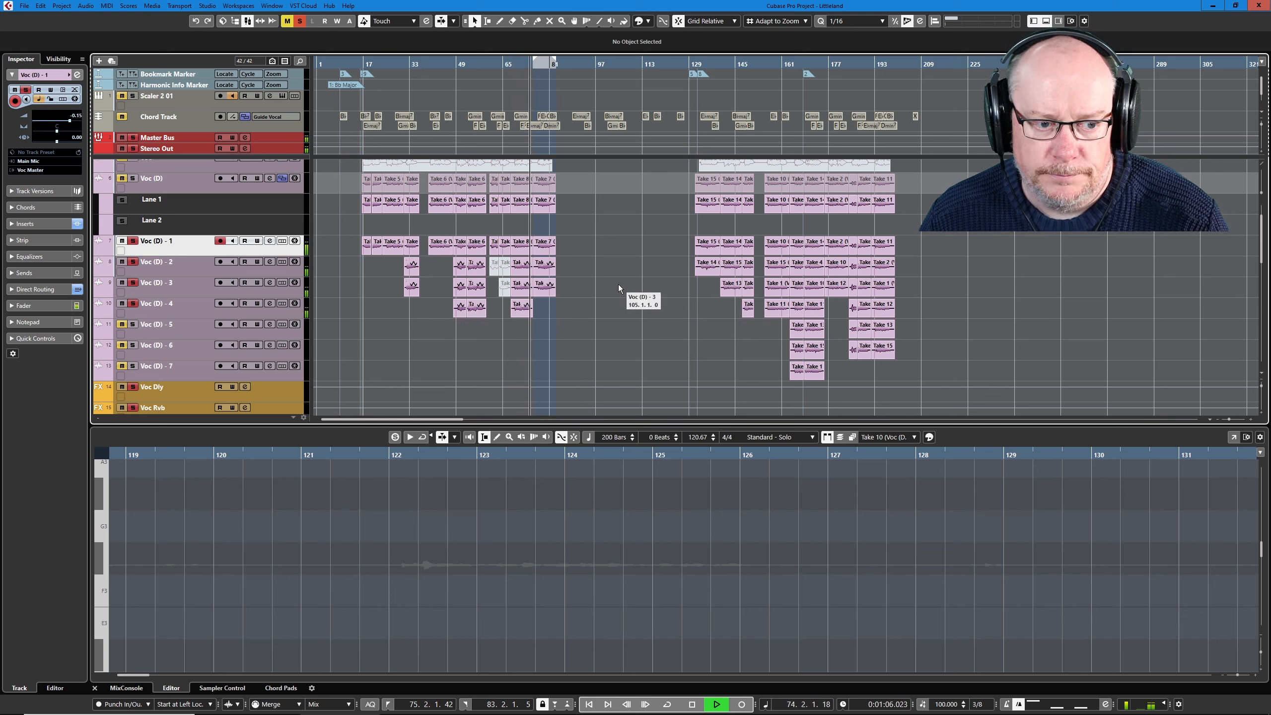
pyautogui.press('space')
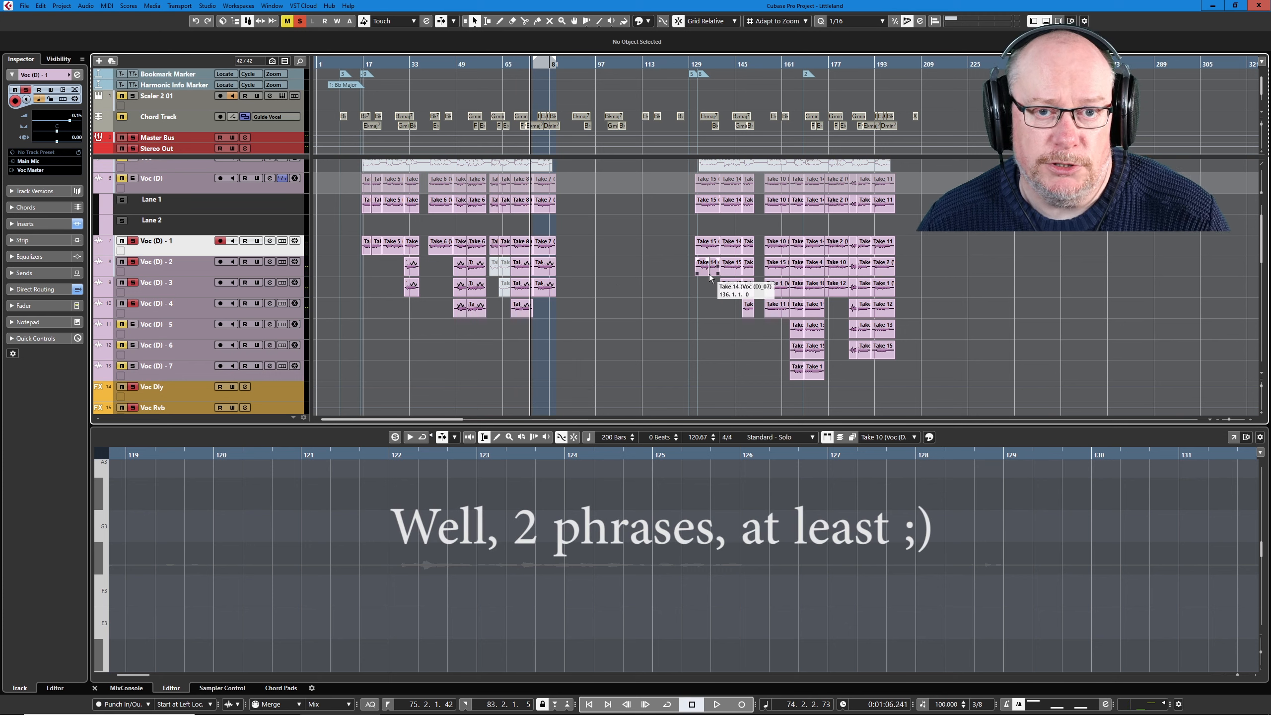
# - Review the inserts, sends and levels of the Voc (D) channels in the MixConsole
pyautogui.scroll(4, 902, 272)
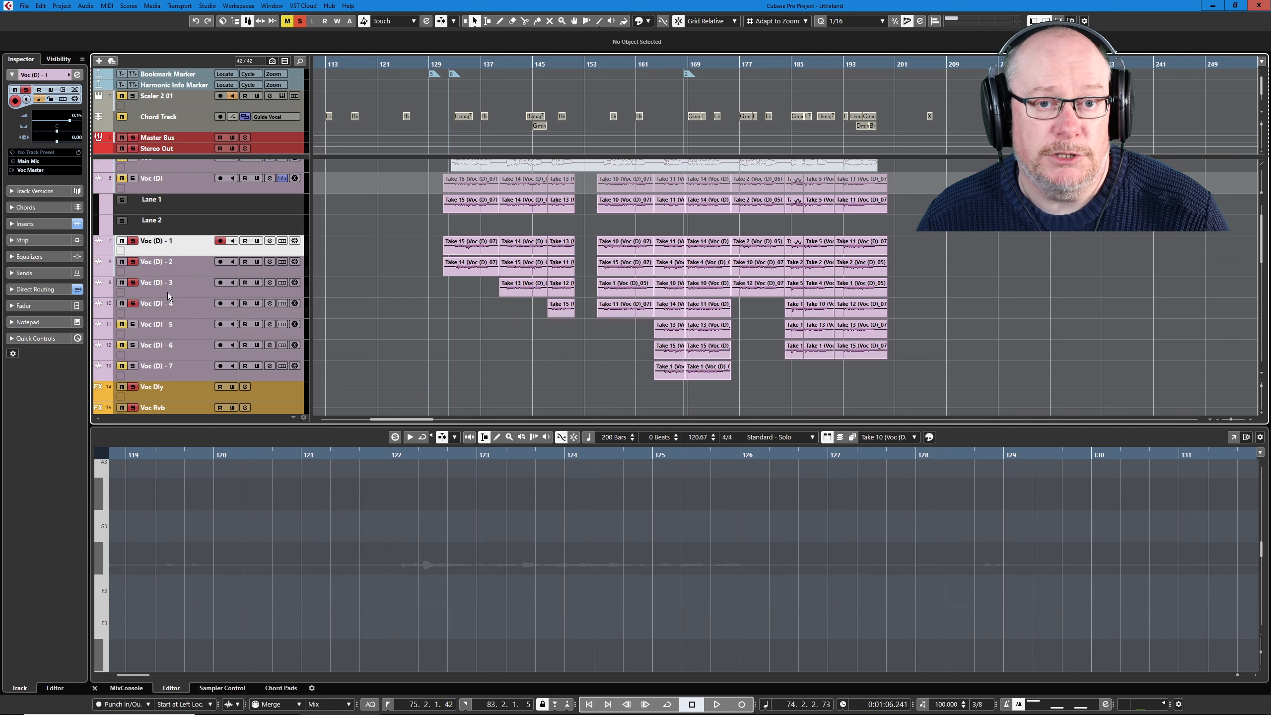
pyautogui.click(248, 21)
pyautogui.click(248, 22)
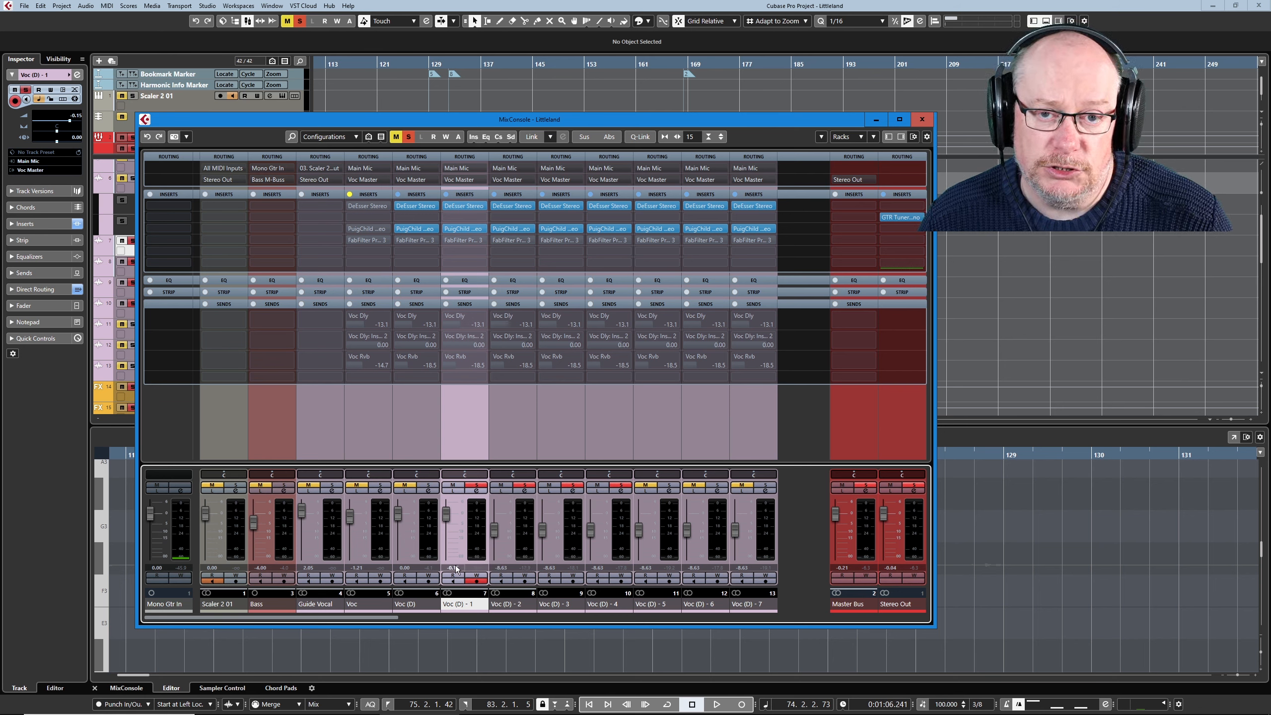
pyautogui.click(922, 120)
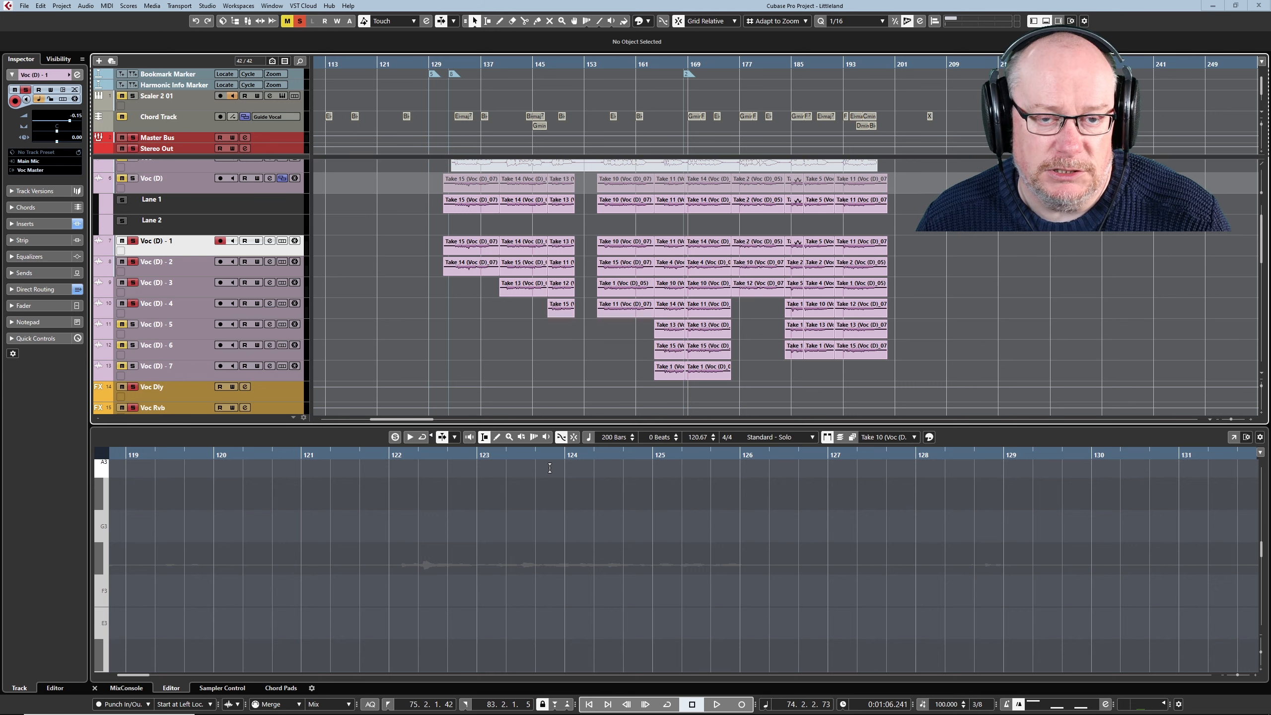
# - Erase the Take 14 event at bar 131 on Voc (D) - 2, below Take 15 on Voc (D) - 1
pyautogui.scroll(1, 589, 366)
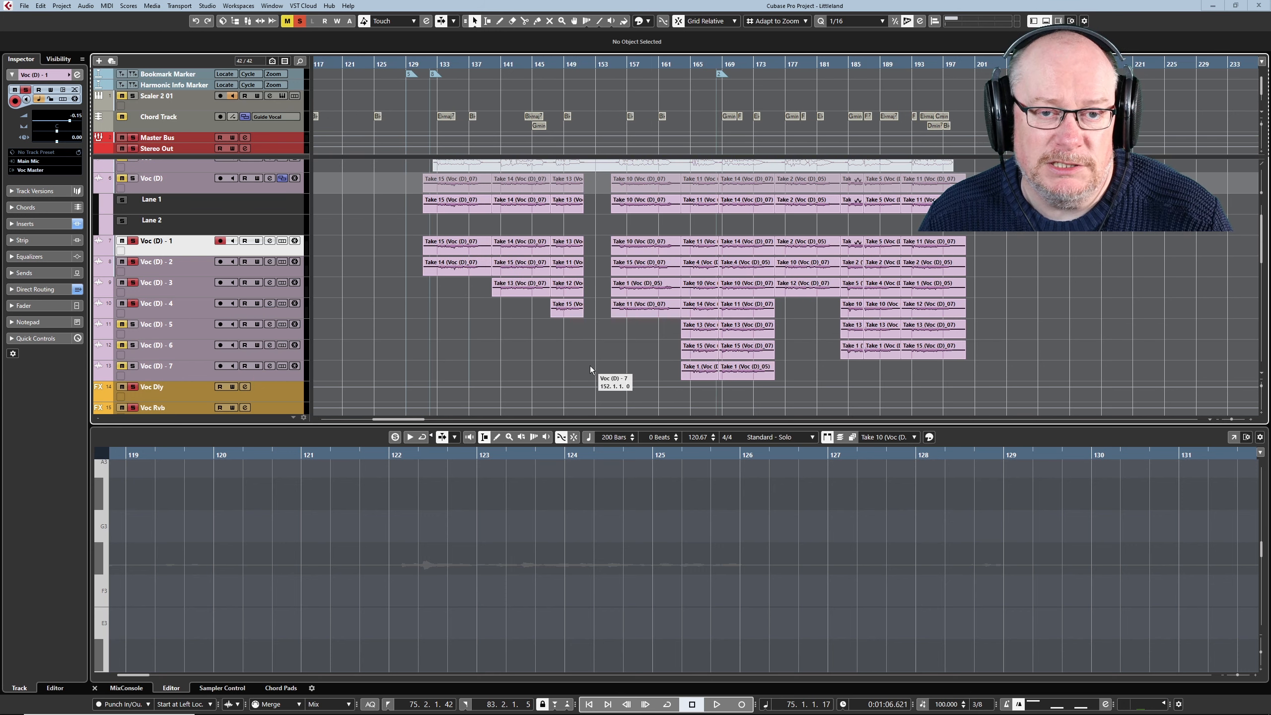
pyautogui.click(455, 250)
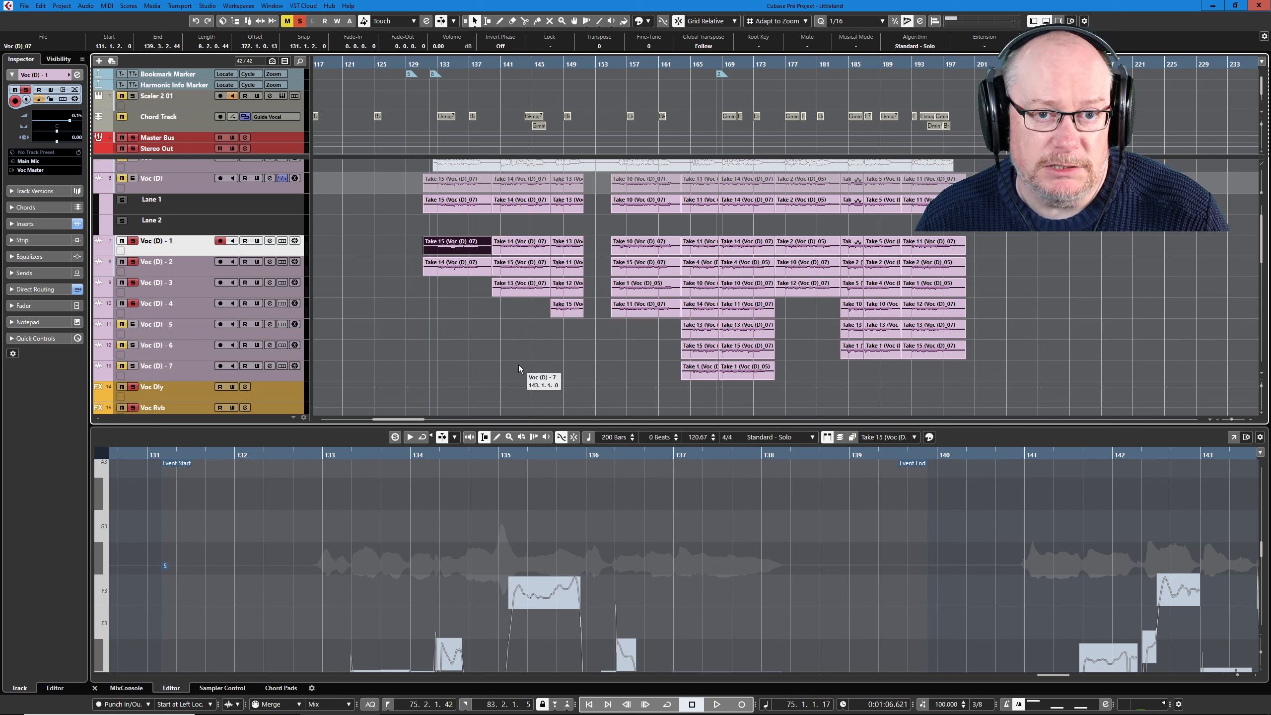
pyautogui.rightClick(486, 293)
pyautogui.click(485, 288)
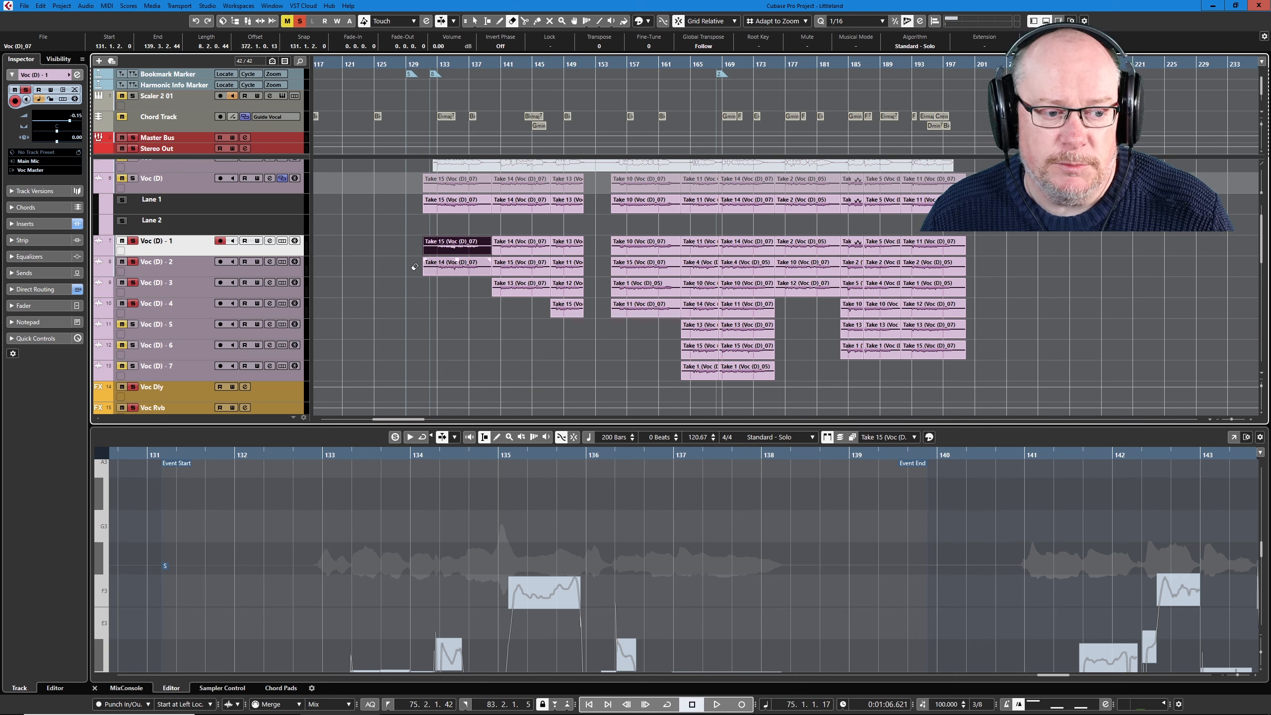
pyautogui.click(445, 264)
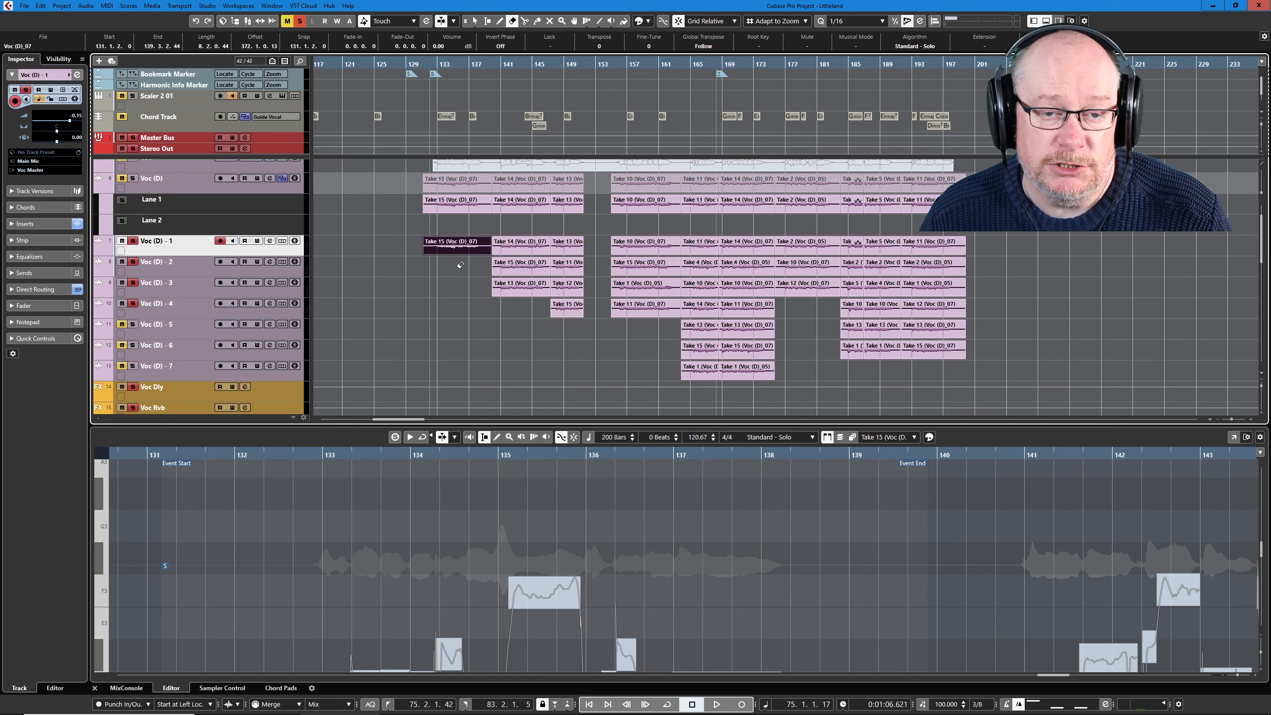
pyautogui.press('1')
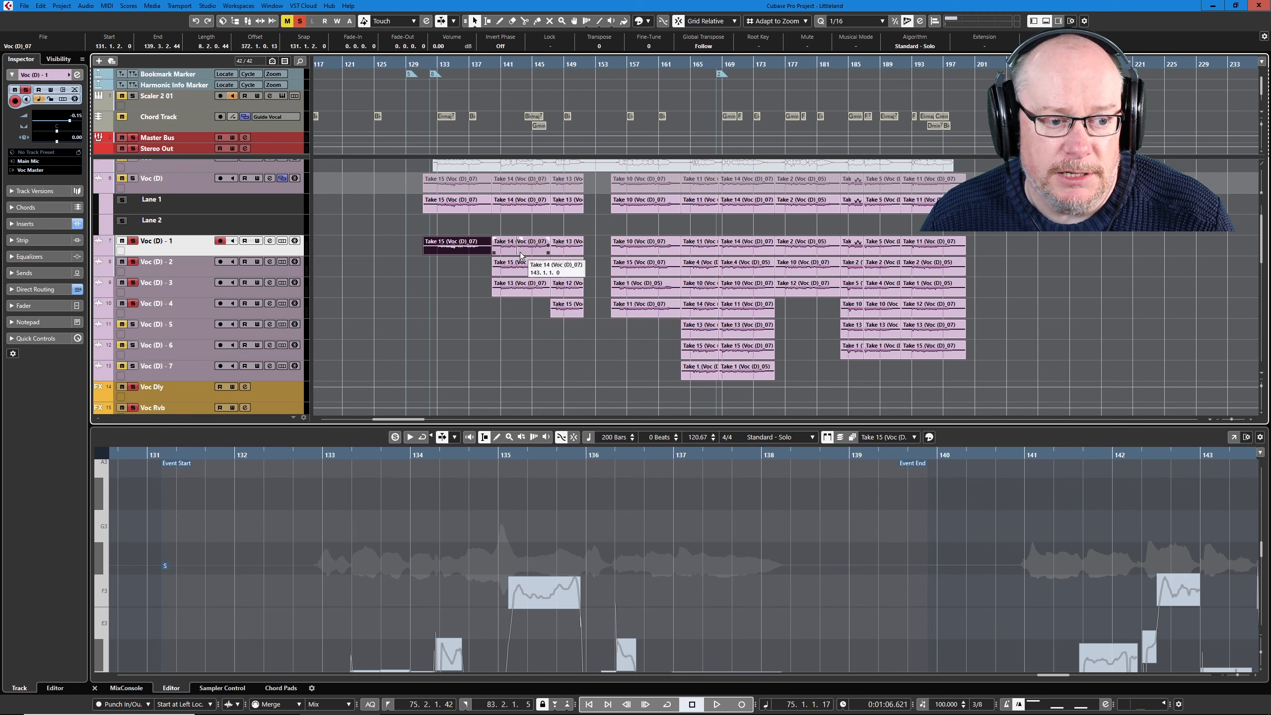
# - Set the locators to the Take 14 event on Voc (D) - 1 and turn on cycle playback for that range
pyautogui.click(518, 244)
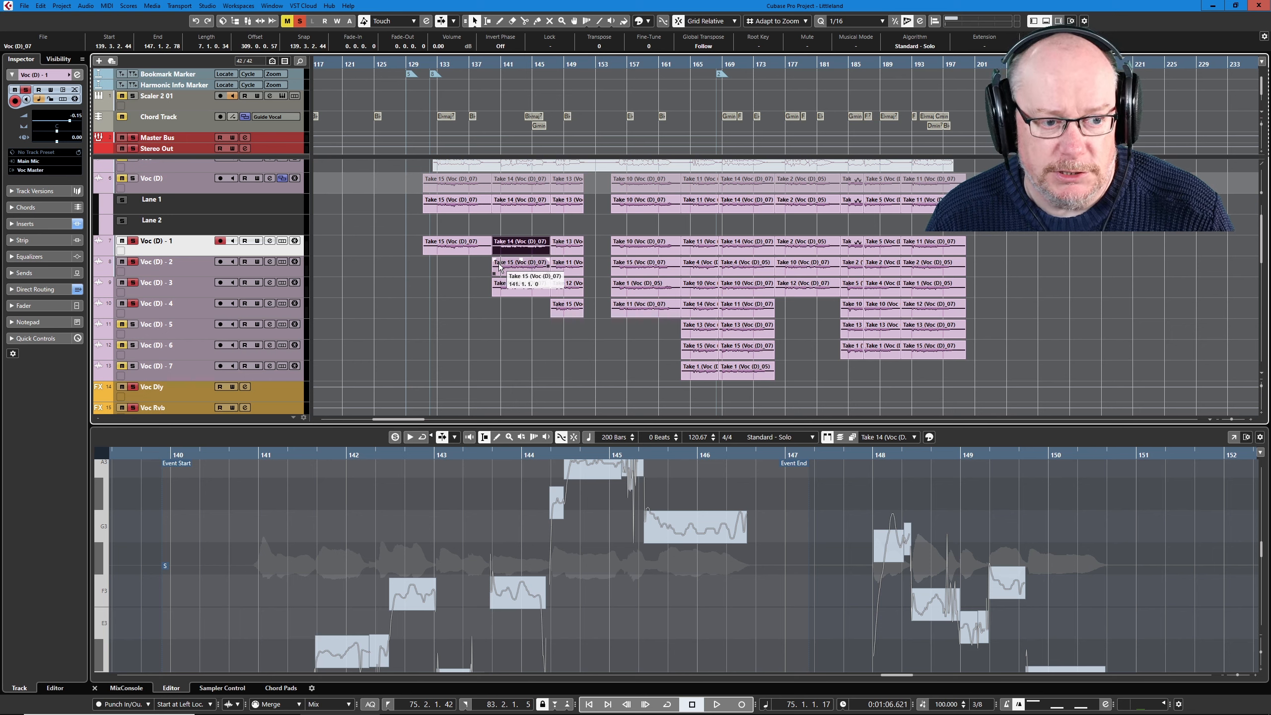
pyautogui.press('p')
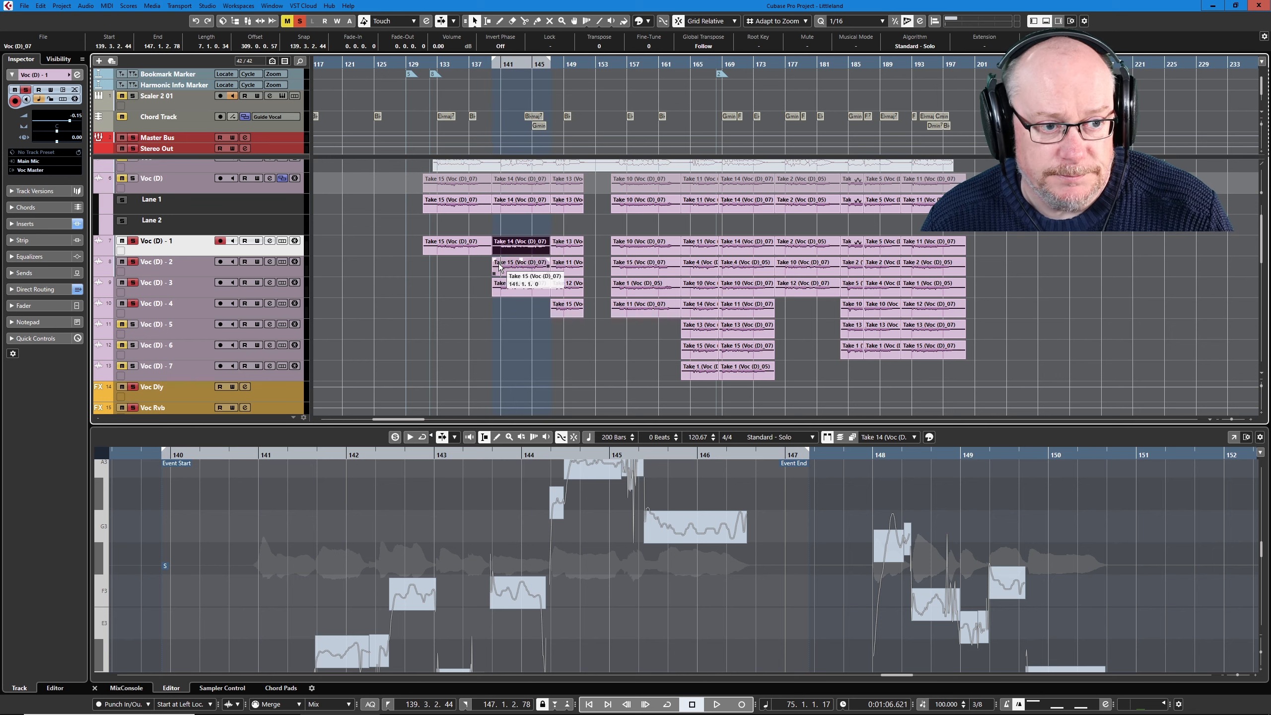
pyautogui.click(499, 66)
pyautogui.press('KP_1')
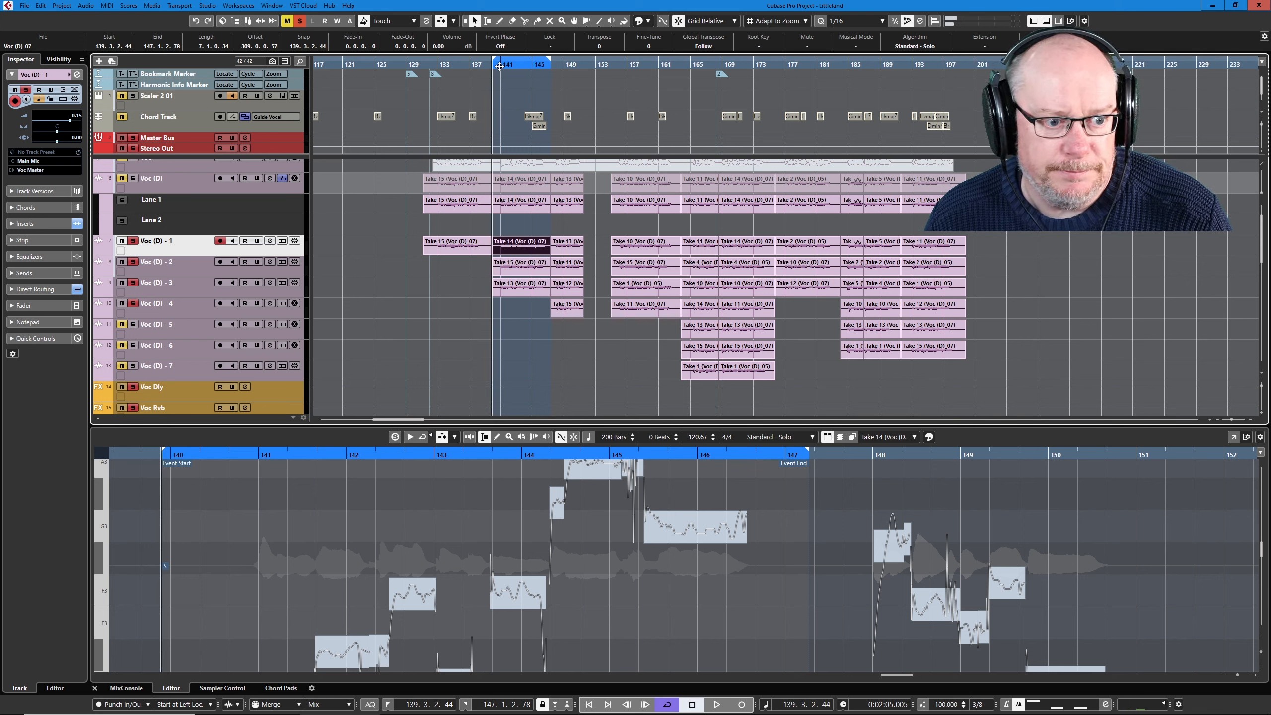
# - Audition the looped Take 14 phrase on Voc (D) - 1 while checking its VariAudio pitch segments
pyautogui.click(161, 185)
pyautogui.click(155, 250)
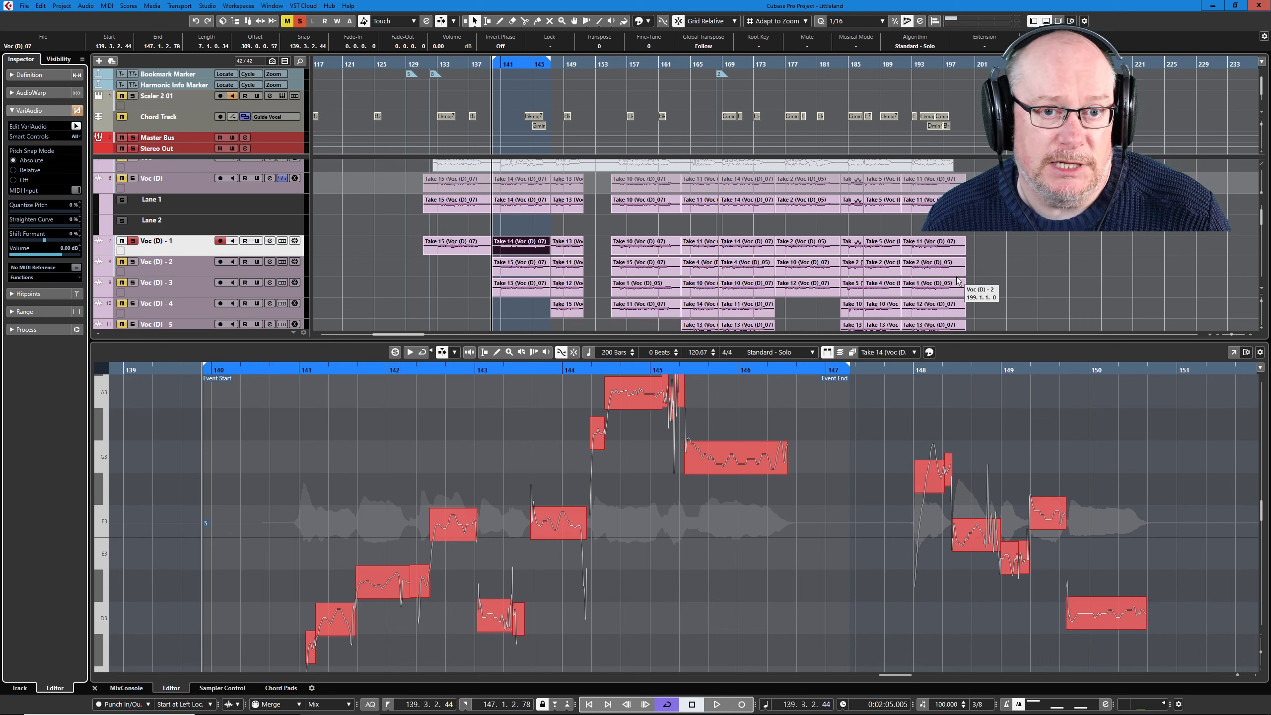
pyautogui.press('space')
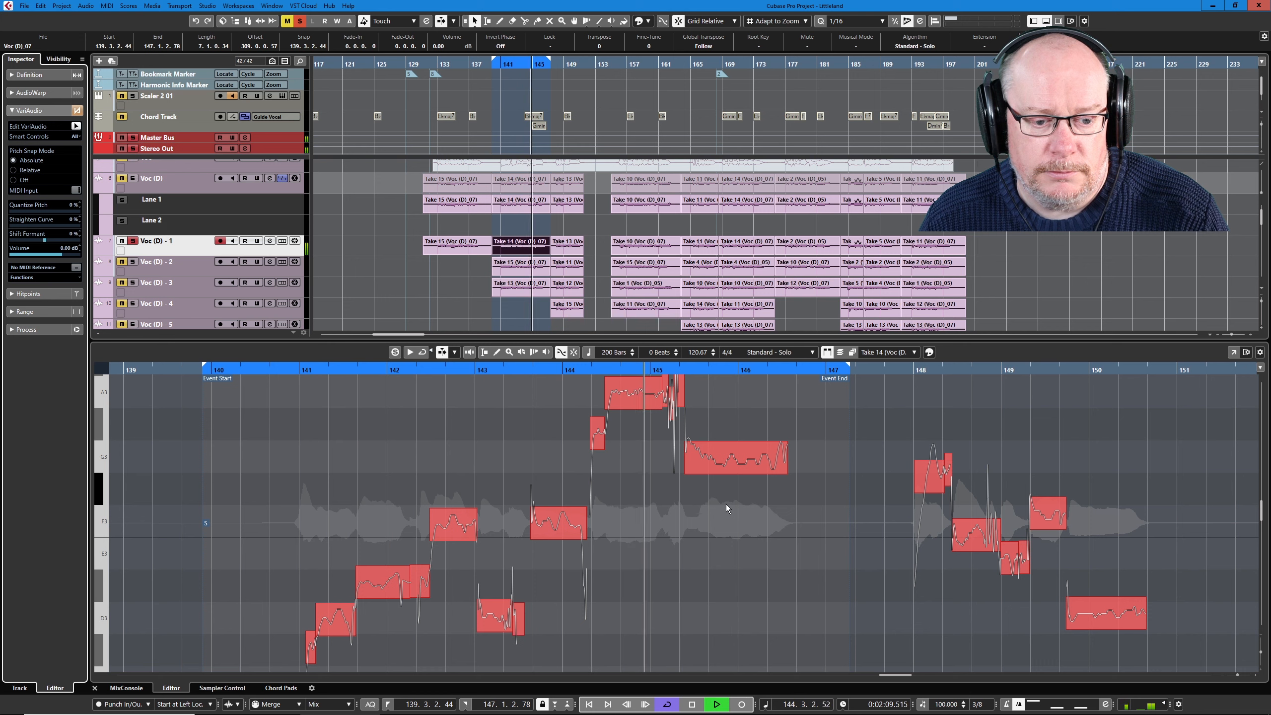
pyautogui.press('space')
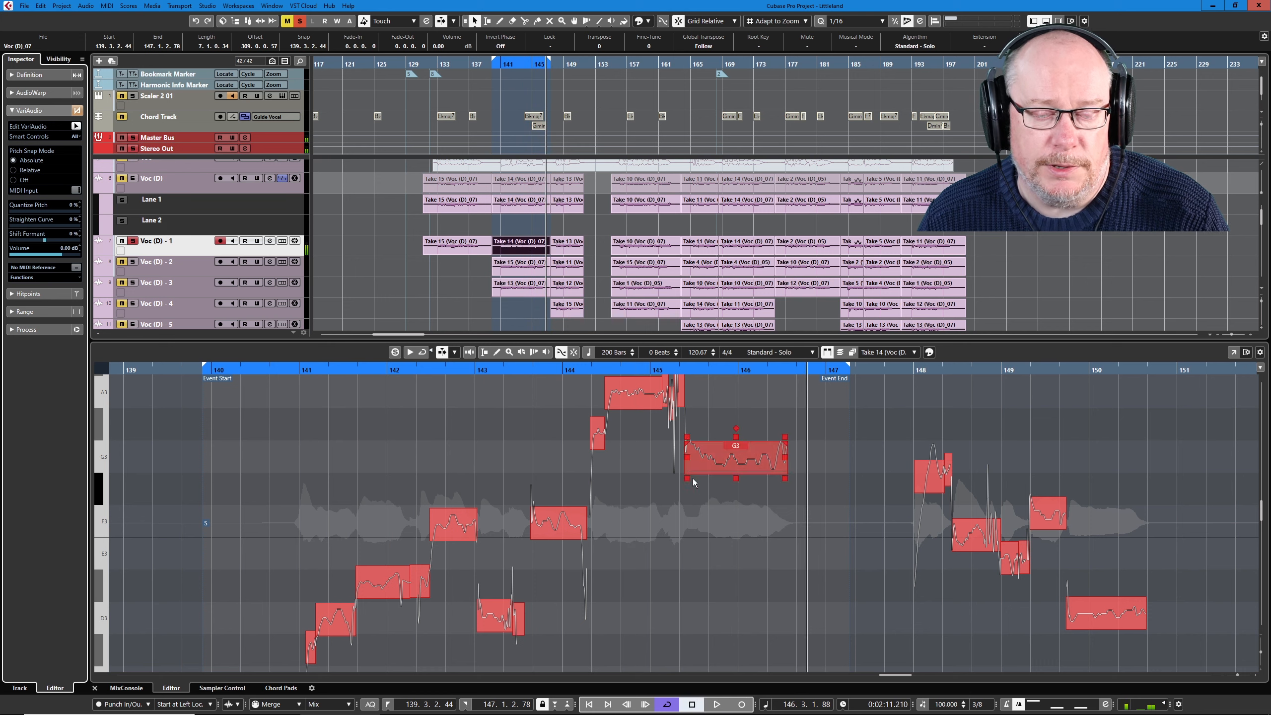
# - Audition the Take 15 event on Voc (D) - 2 over the looped range and check its VariAudio segments
pyautogui.click(191, 275)
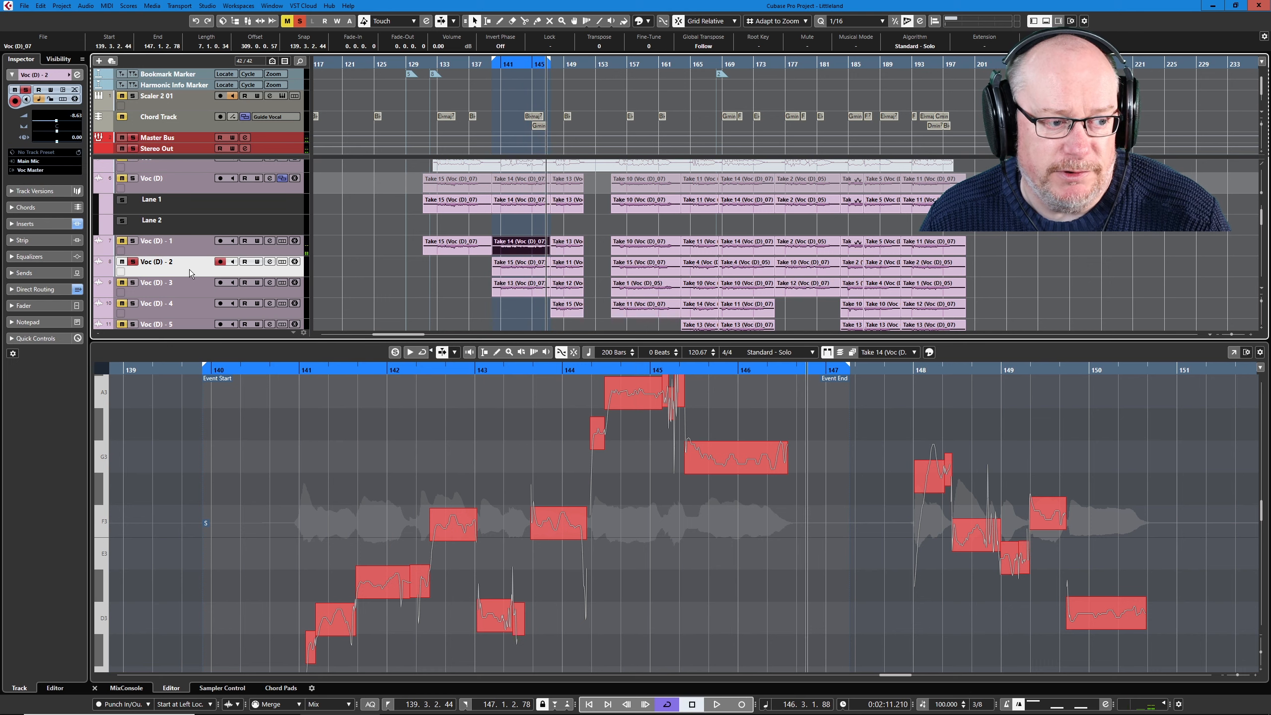
pyautogui.click(531, 272)
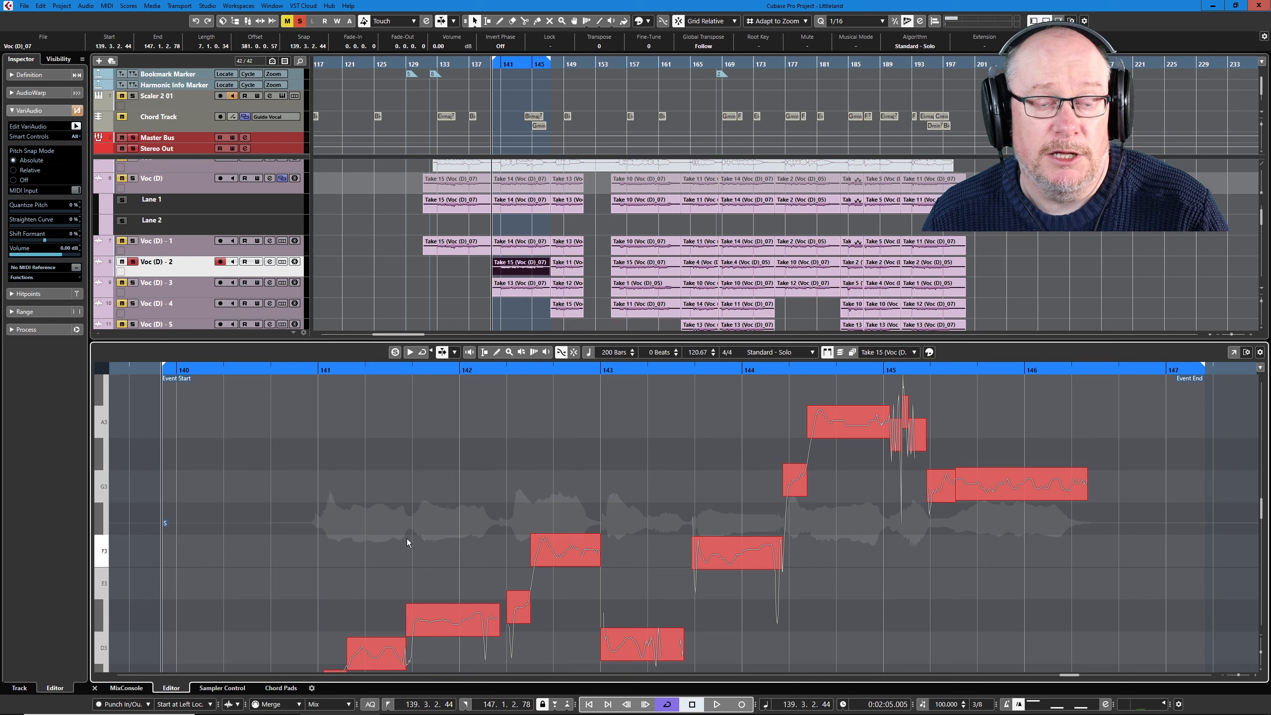
pyautogui.press('space')
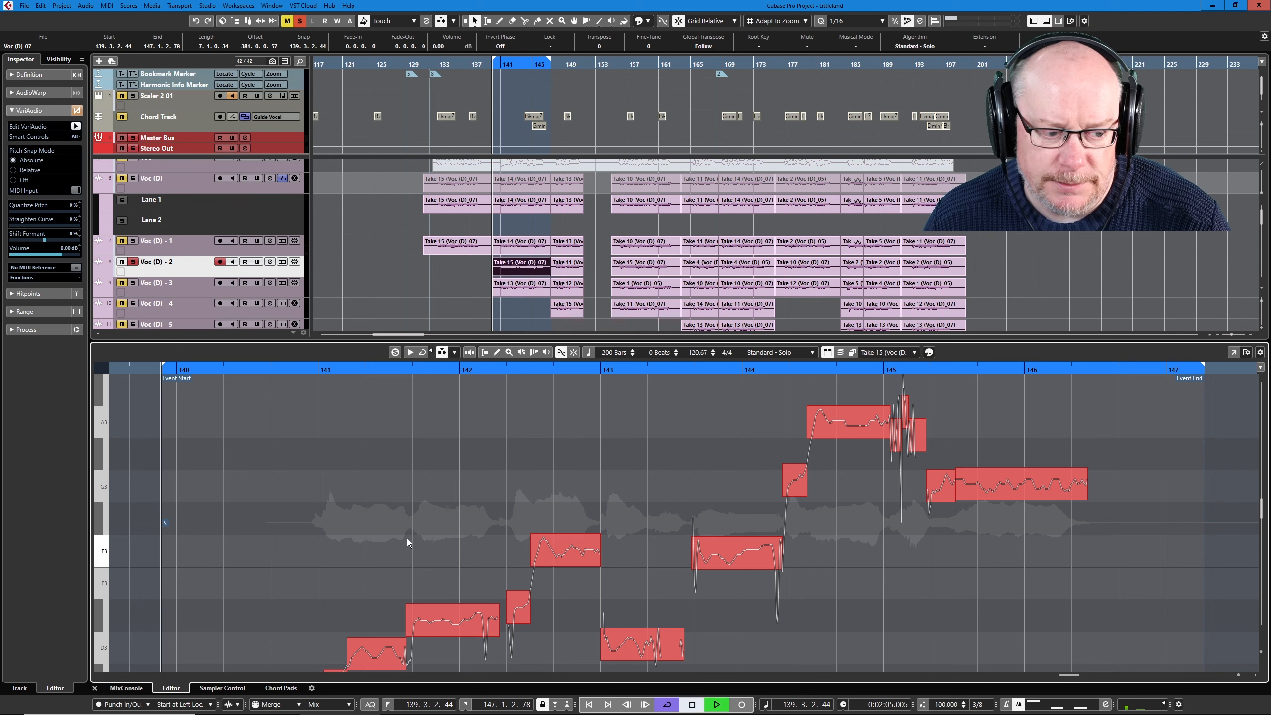
pyautogui.scroll(-3, 660, 495)
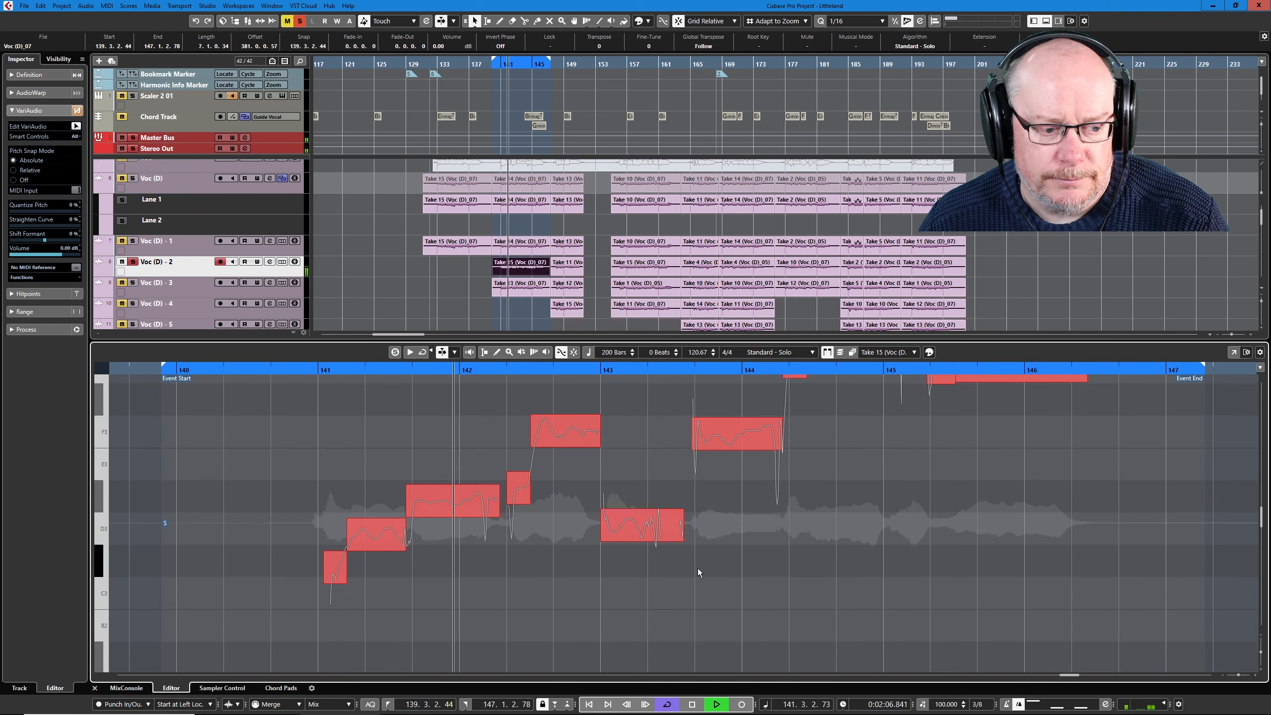
pyautogui.scroll(4, 701, 571)
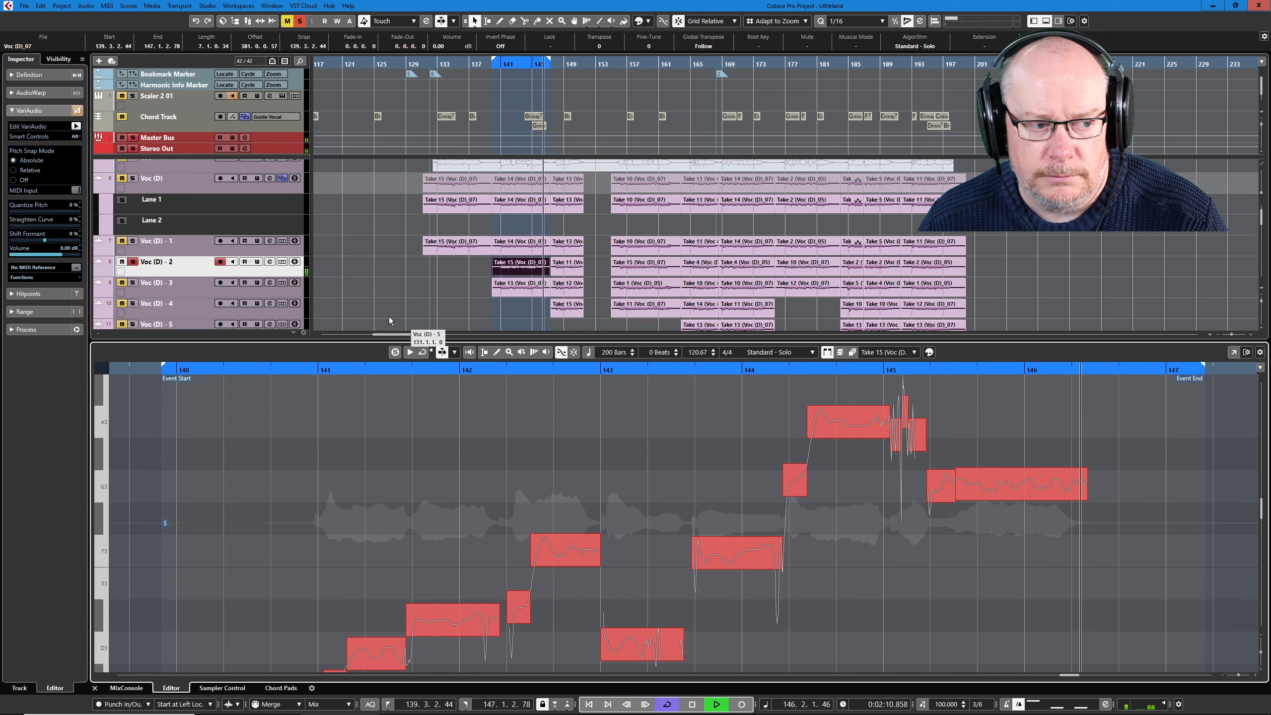
pyautogui.press('space')
# - Audition the Take 13 event on Voc (D) - 3 over the looped range and check its VariAudio segments
pyautogui.click(218, 294)
pyautogui.click(499, 285)
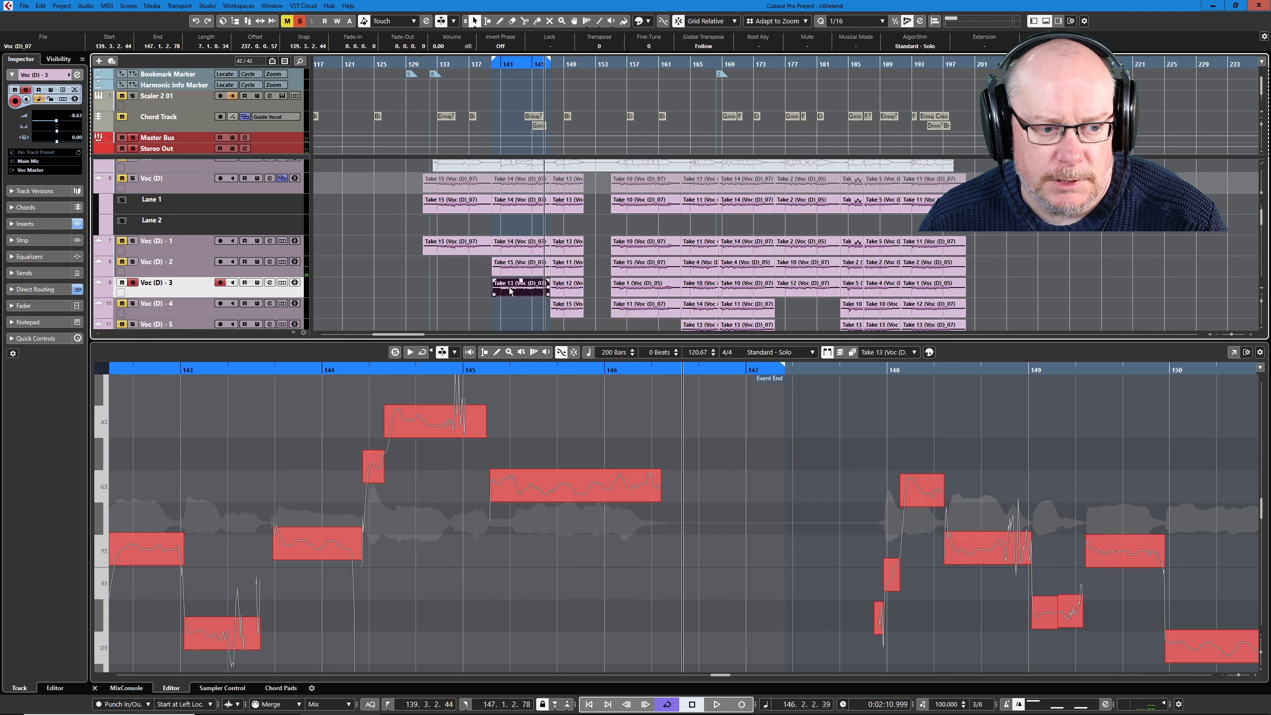
pyautogui.hscroll(1, 445, 422)
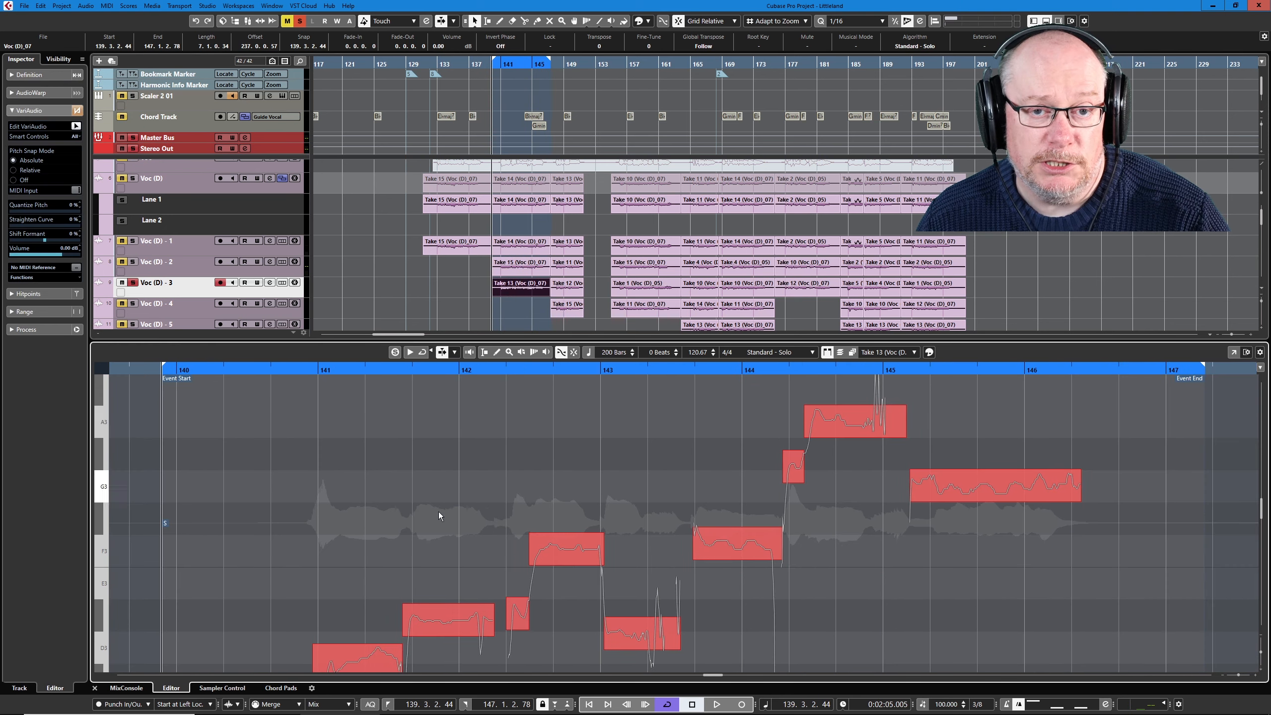
pyautogui.scroll(-1, 565, 571)
pyautogui.press('space')
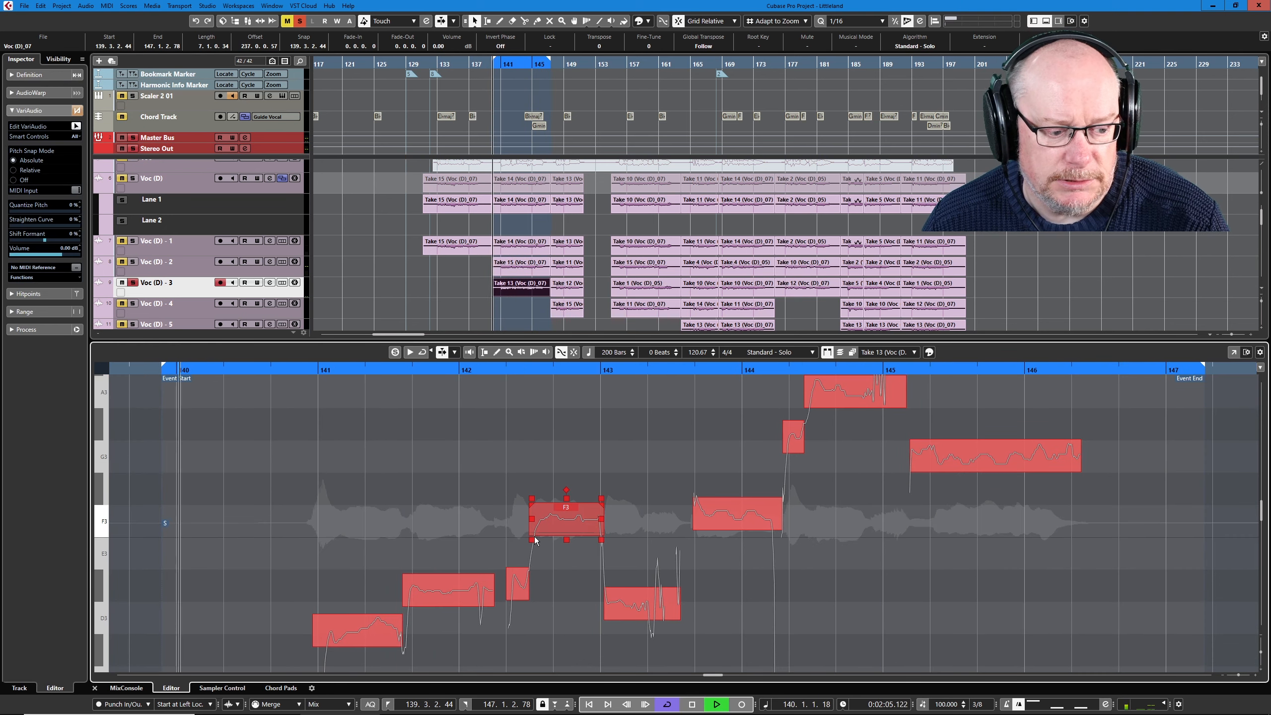
pyautogui.scroll(-1, 648, 596)
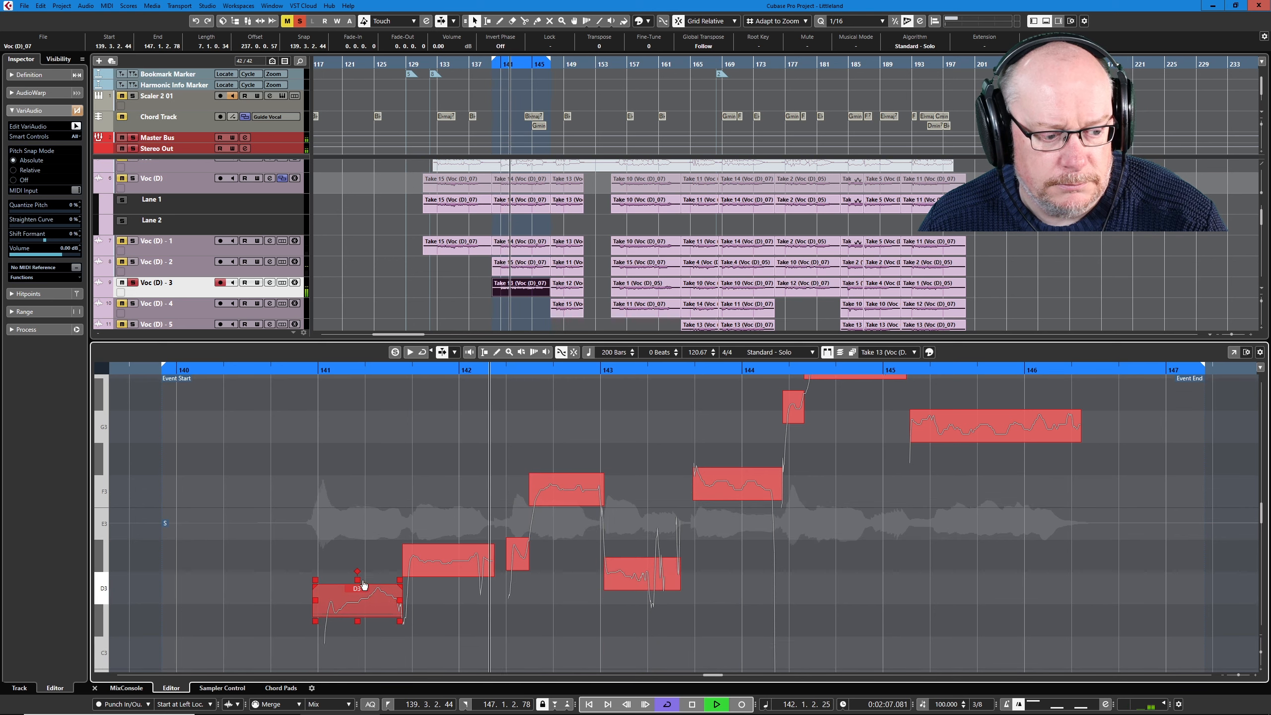
# - Correct the first two notes of Take 13 on Voc (D) - 3 to exact D3 and D#3 pitches
pyautogui.click(362, 604)
pyautogui.press('Delete')
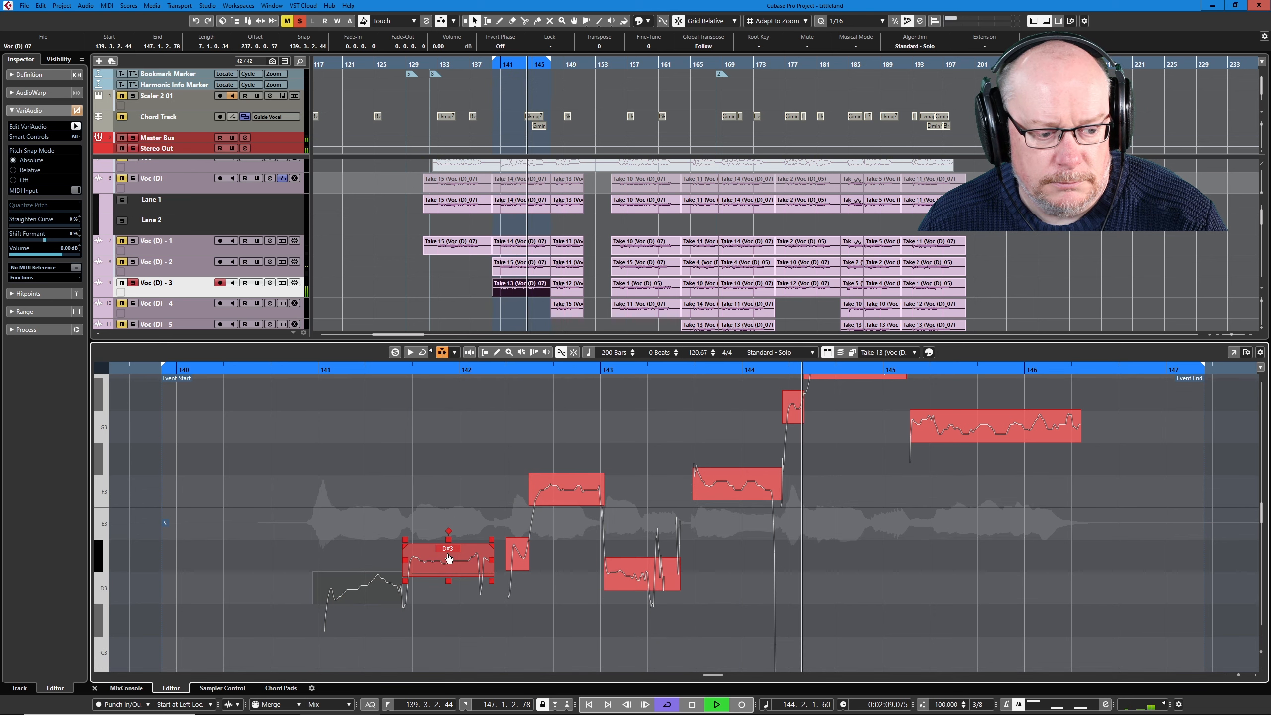
pyautogui.moveTo(450, 559); pyautogui.dragTo(450, 555)
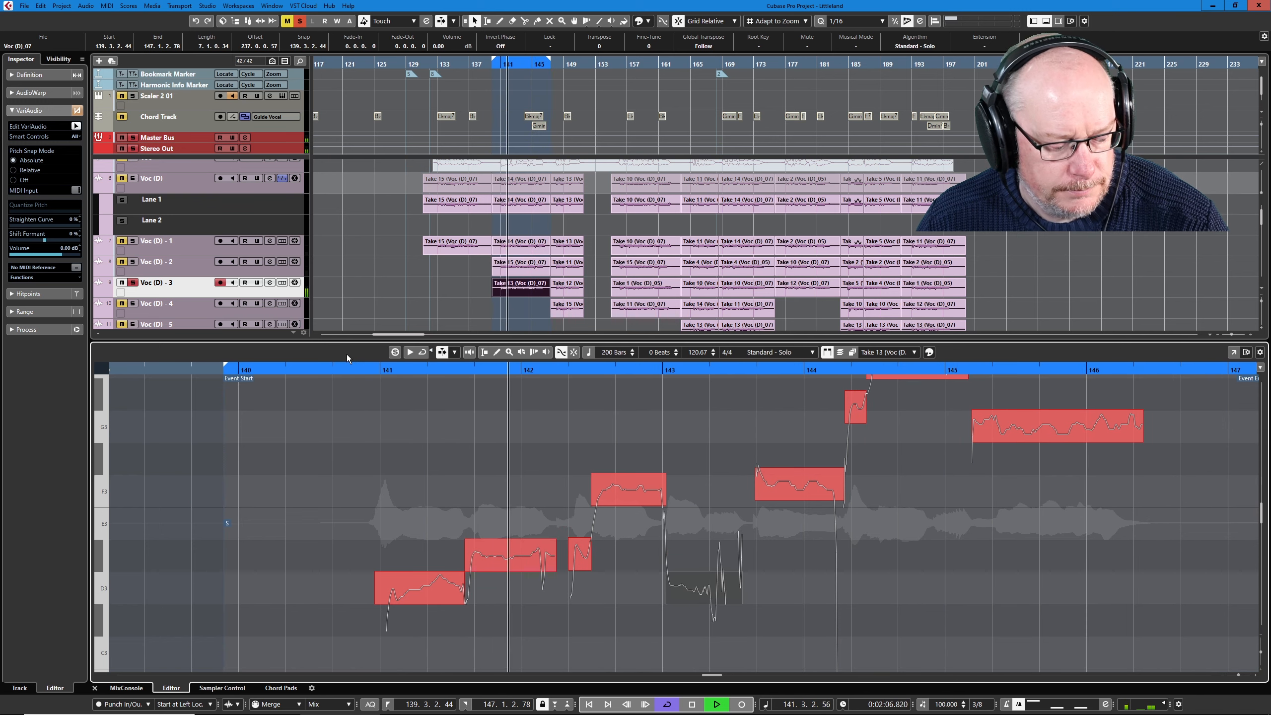
pyautogui.hscroll(1, 390, 395)
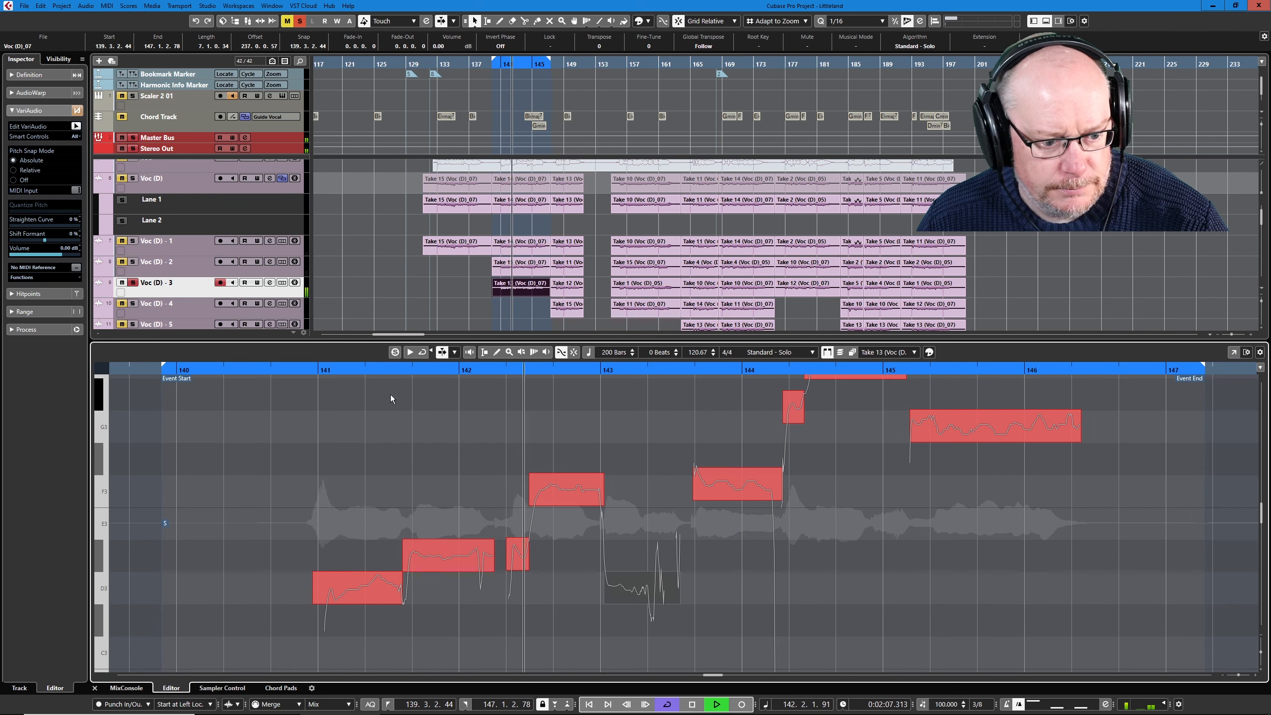
pyautogui.scroll(2, 761, 562)
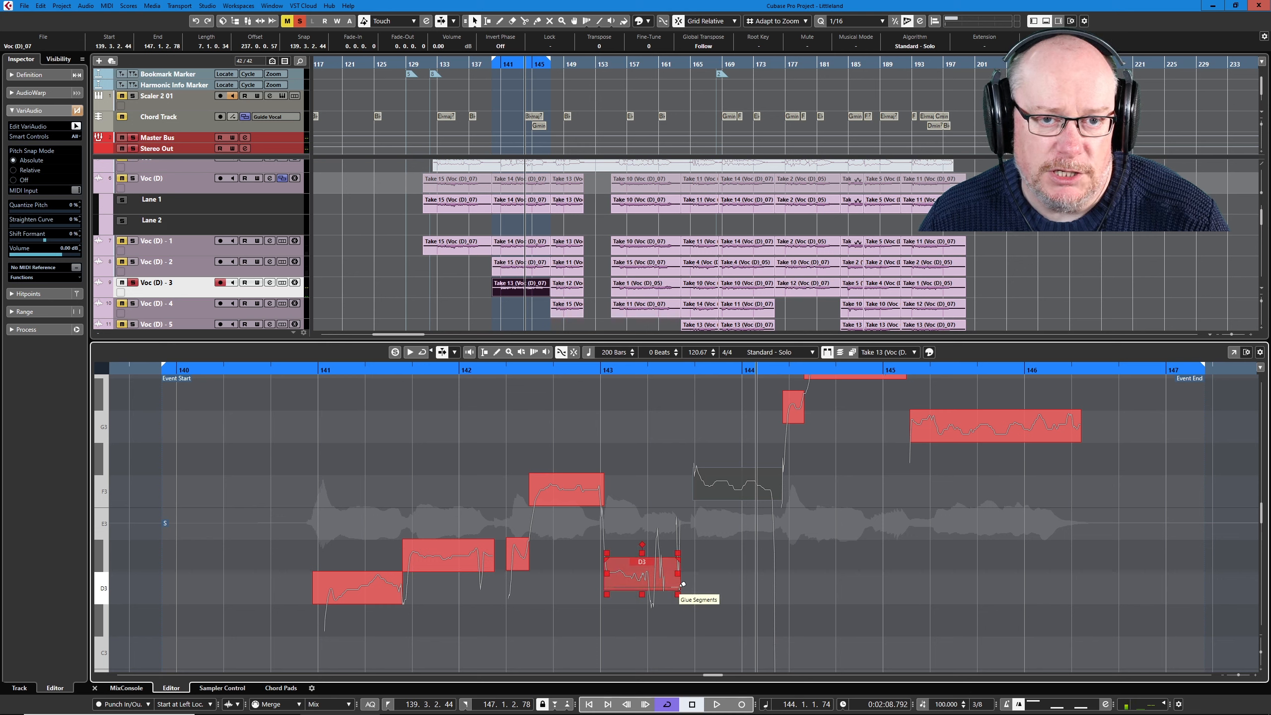
# - Try lowering the whole Take 13 note at bar 143 to exact D3 pitch, auditioning the phrase from bar 142, and undo the change
pyautogui.click(473, 370)
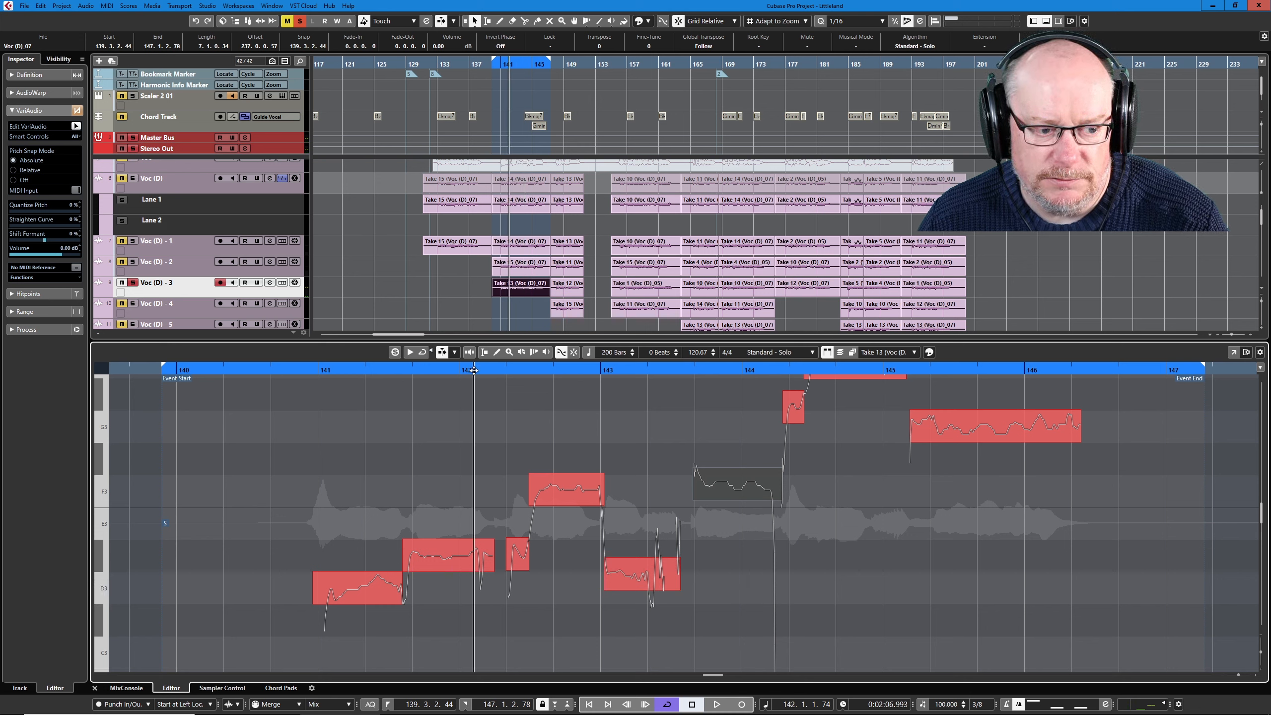
pyautogui.press('space')
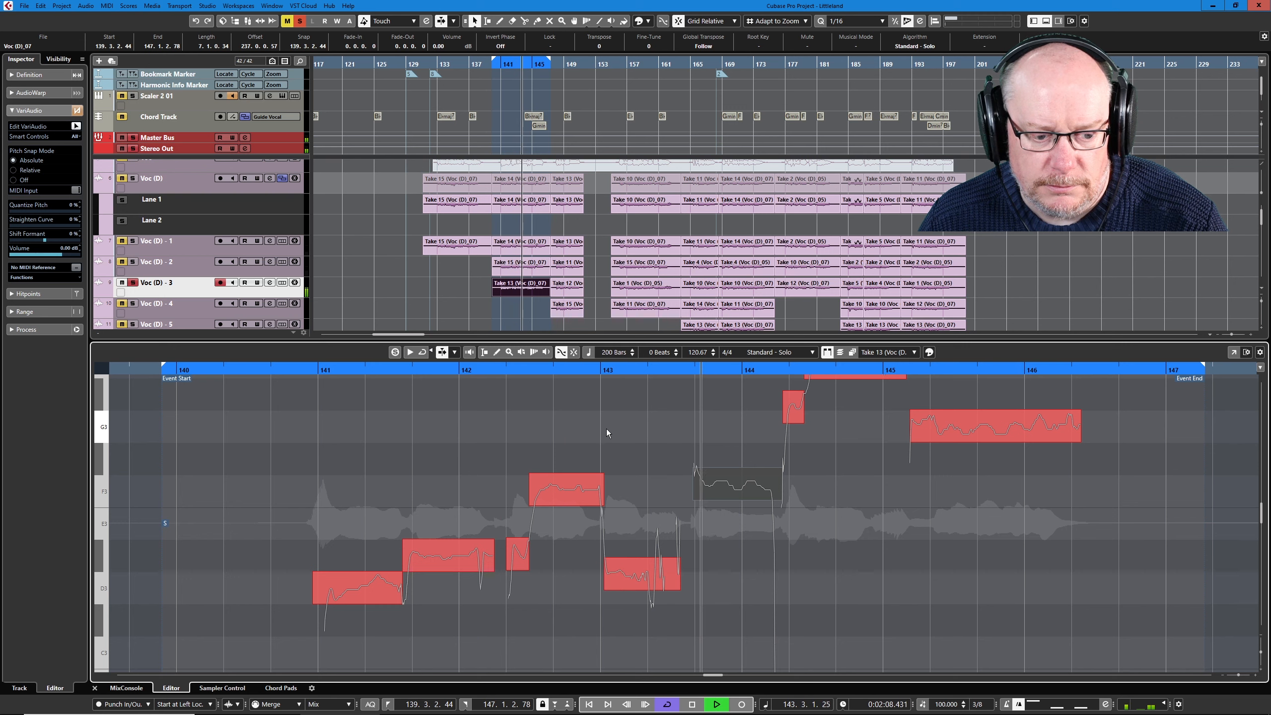
pyautogui.press('space')
pyautogui.click(633, 593)
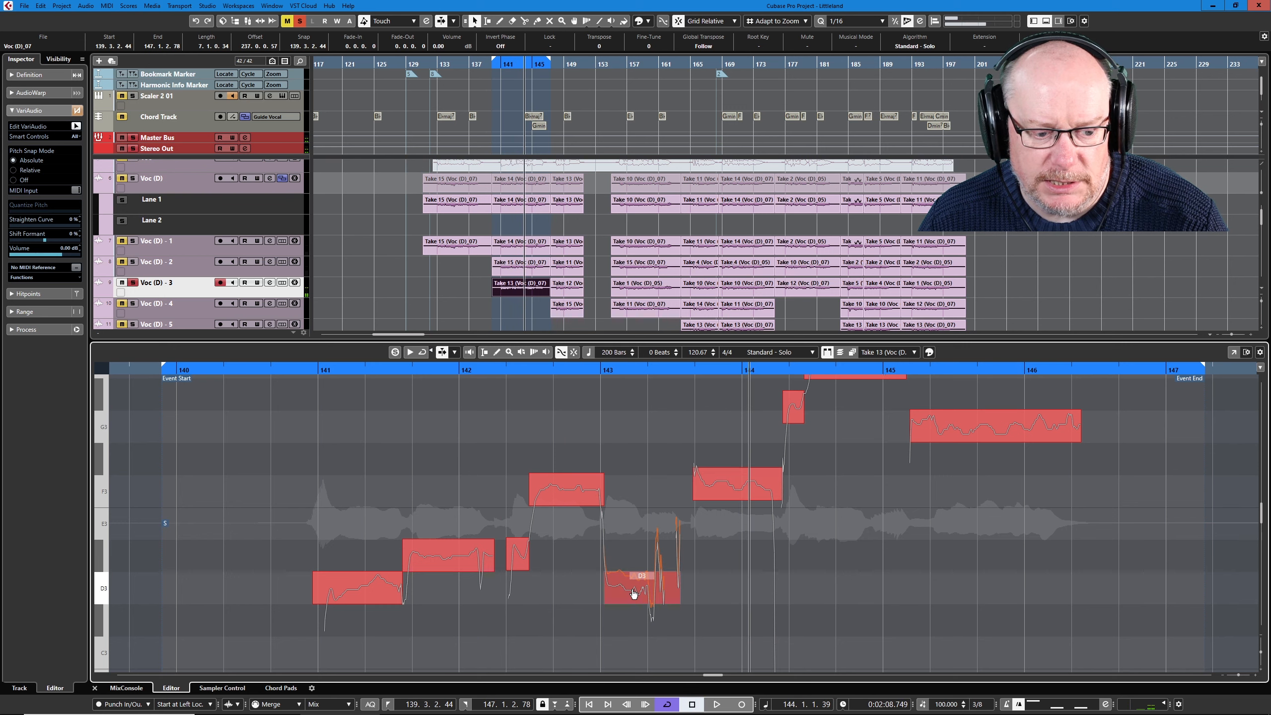
pyautogui.moveTo(484, 371); pyautogui.dragTo(486, 377)
pyautogui.press('space')
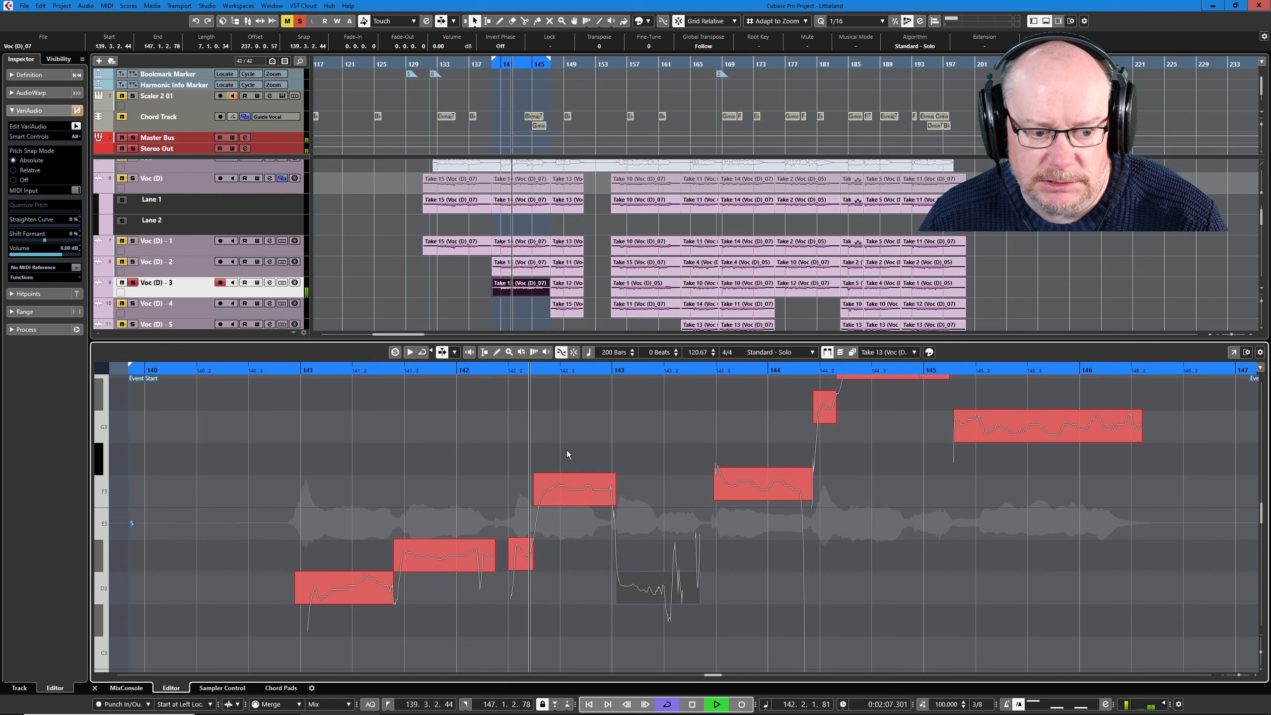
pyautogui.press('space')
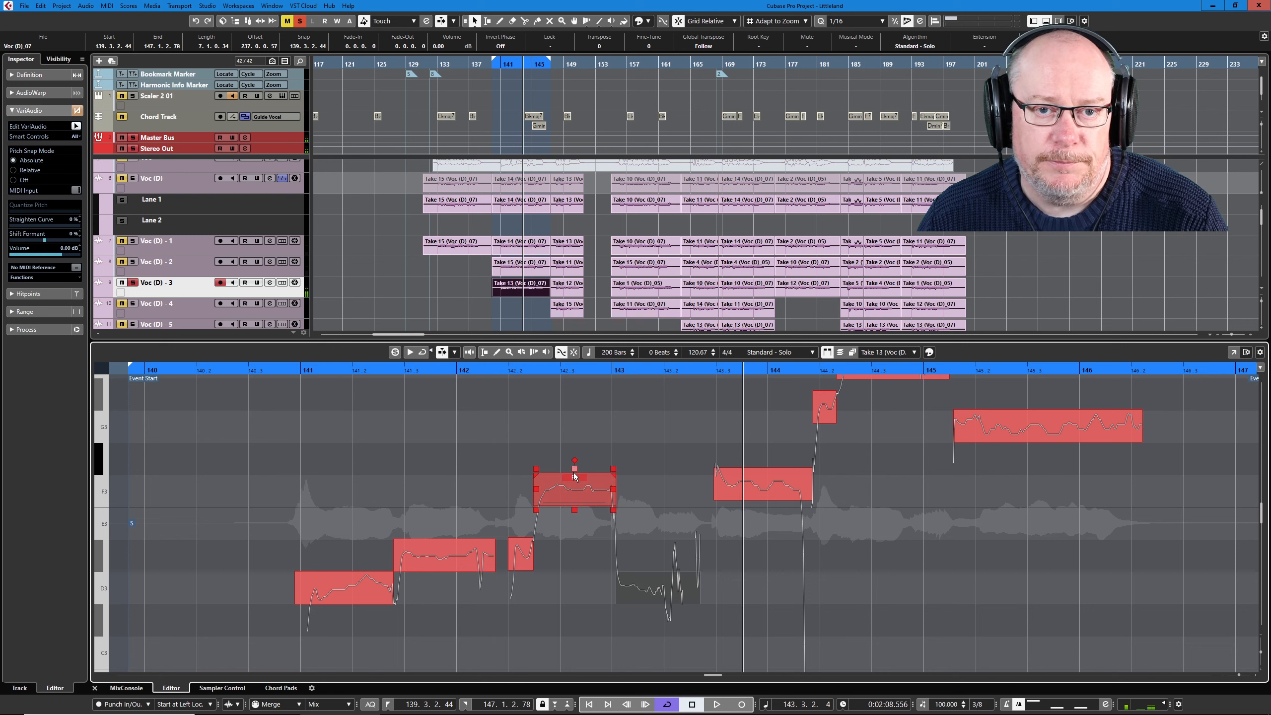
pyautogui.hotkey('ctrl', 'z')
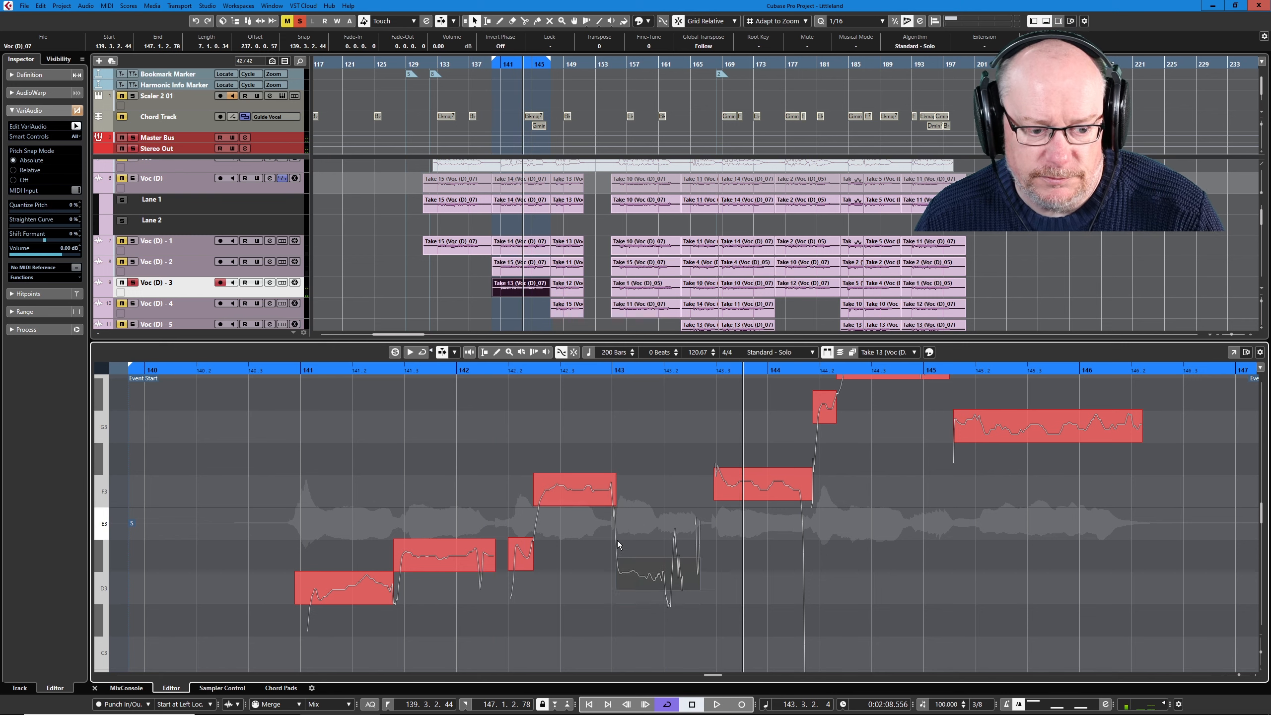
# - Split the Take 13 note at bar 143 before its unstable tail, correct the first part to exact D3, and audition the phrase
pyautogui.click(663, 478)
pyautogui.rightClick(661, 473)
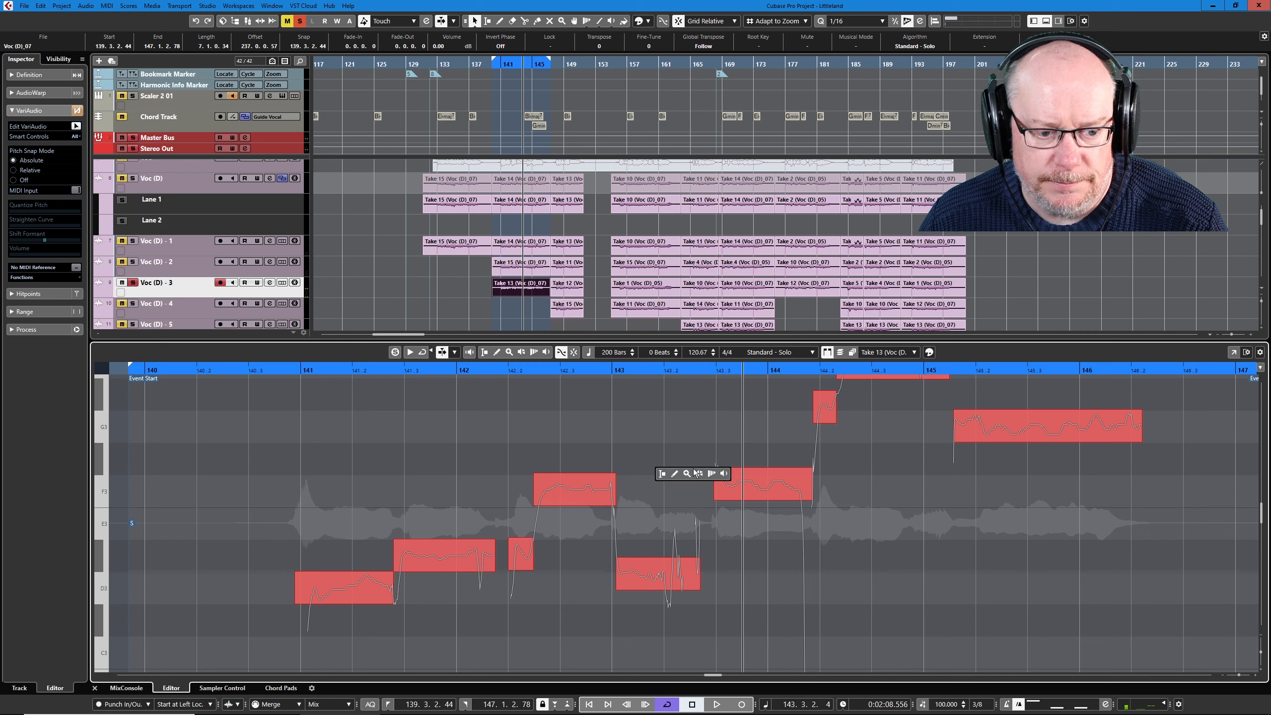
pyautogui.click(661, 592)
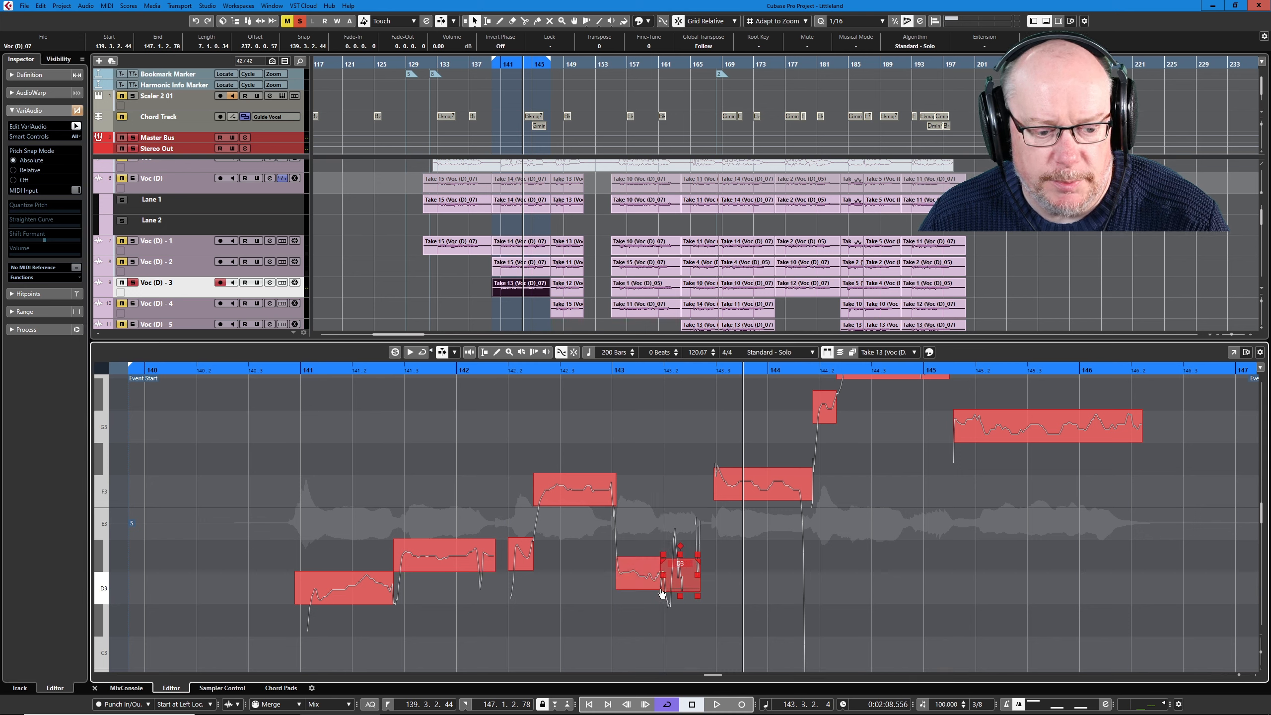
pyautogui.click(648, 581)
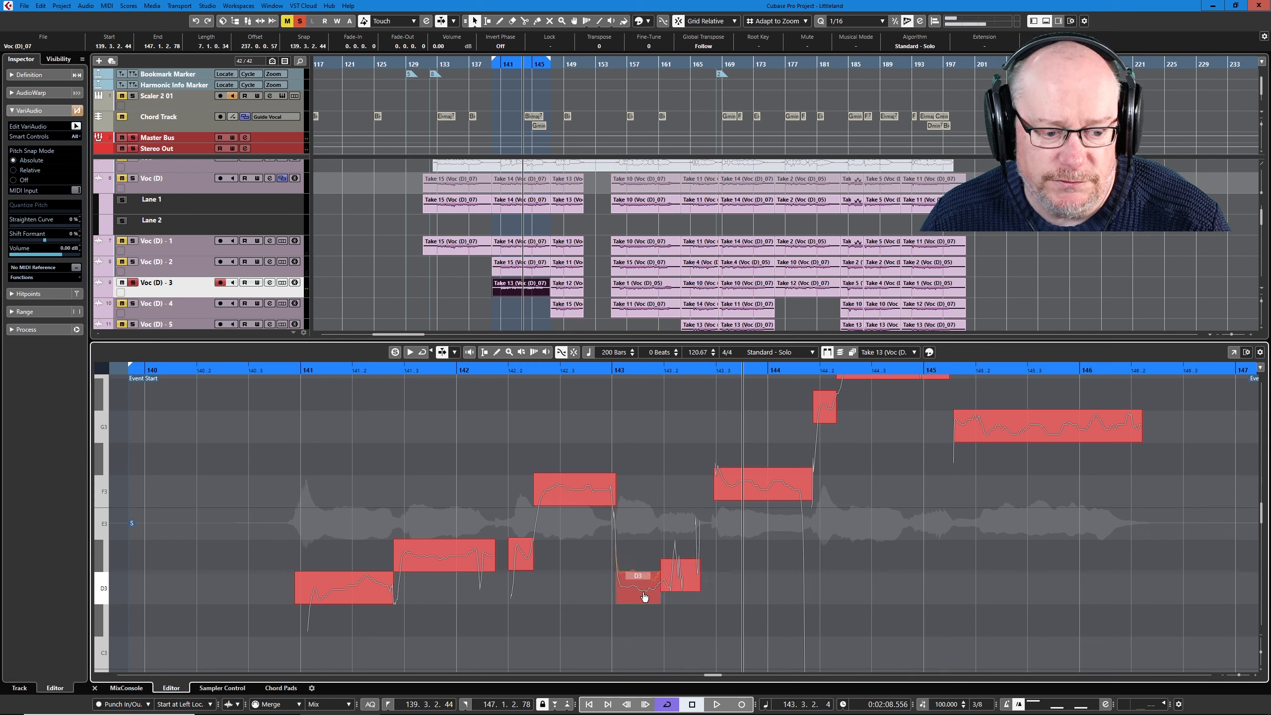
pyautogui.press('Delete')
pyautogui.press('space')
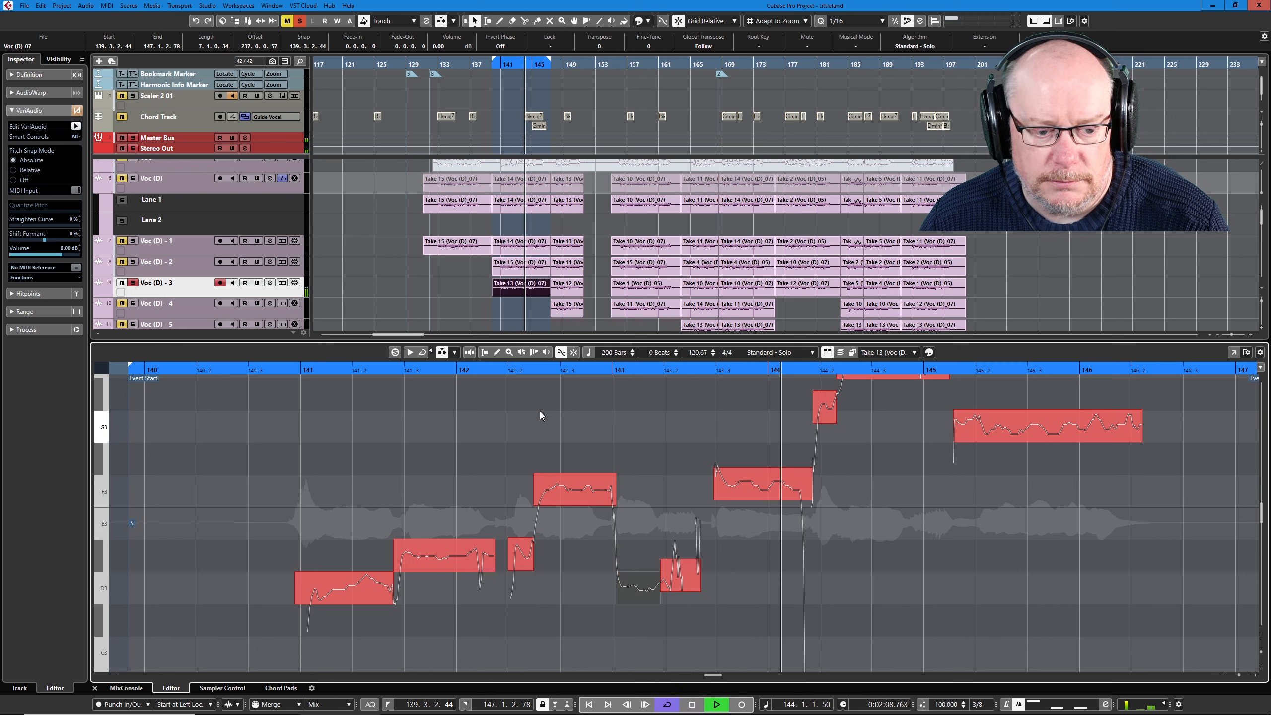
pyautogui.press('space')
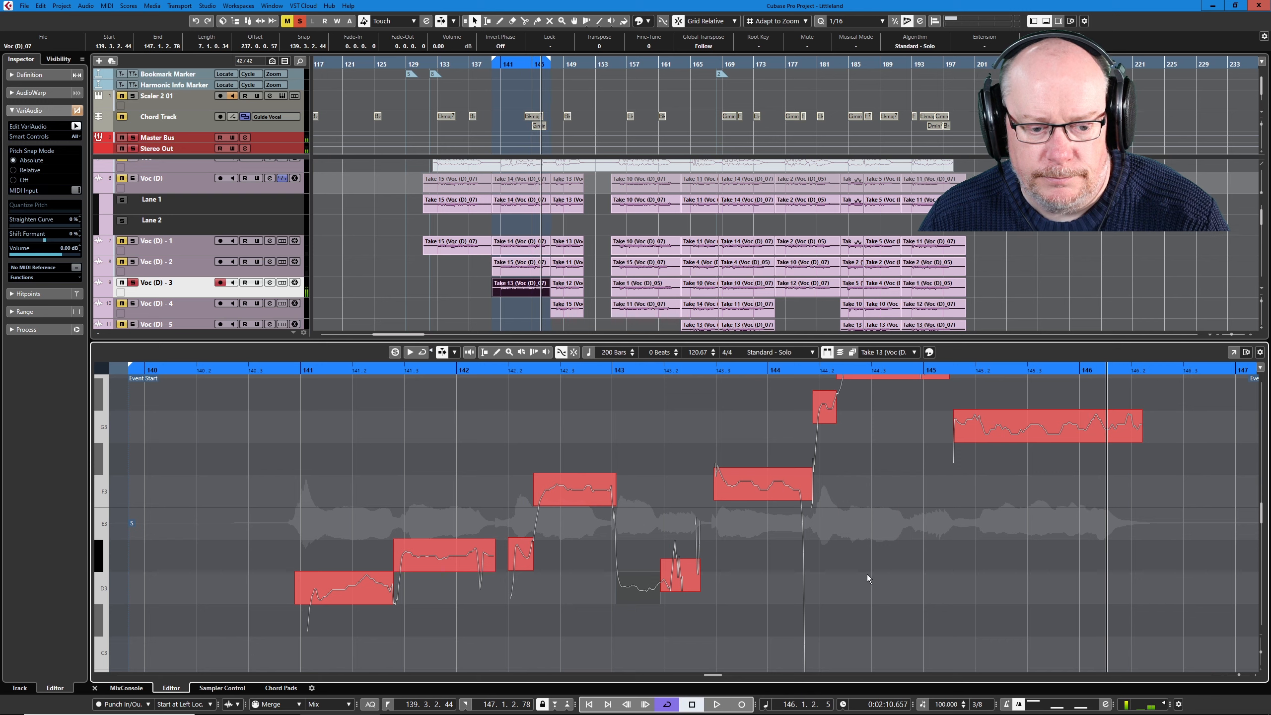
# - Solo Voc (D) - 1 and Voc (D) - 2 alongside Voc (D) - 3 and audition the three looped takes together
pyautogui.scroll(2, 866, 574)
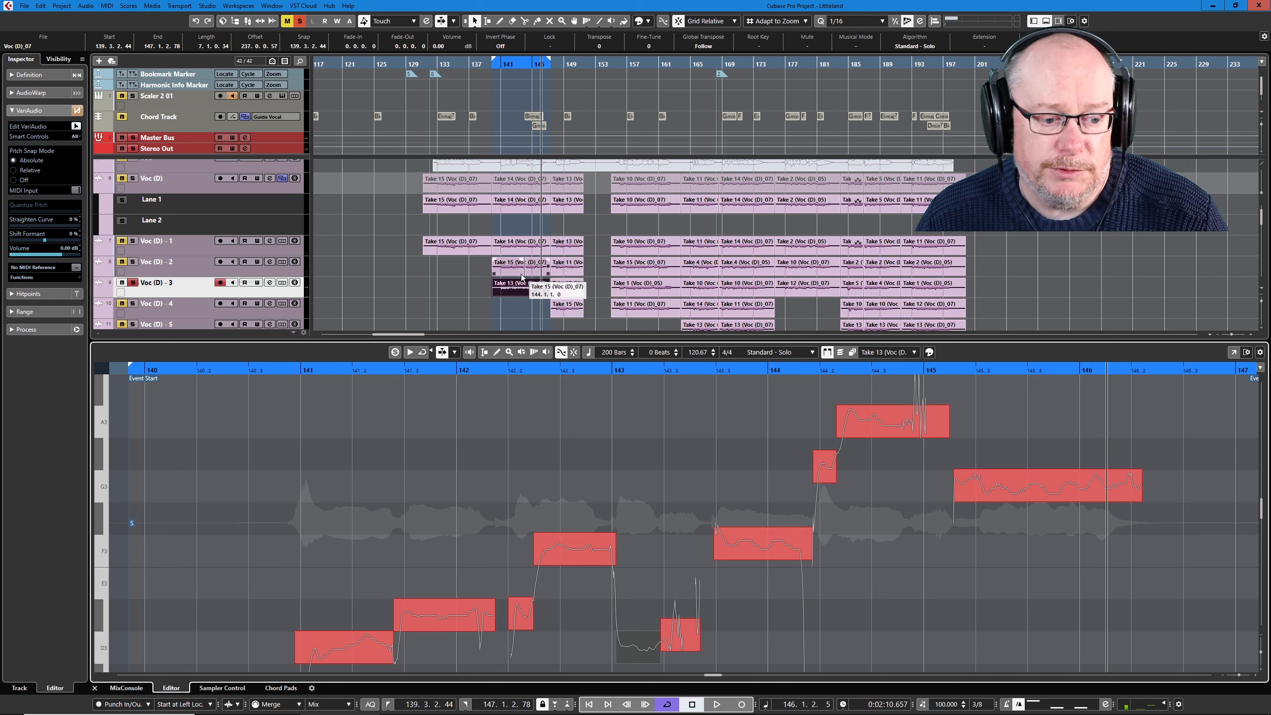
pyautogui.click(133, 262)
pyautogui.click(133, 241)
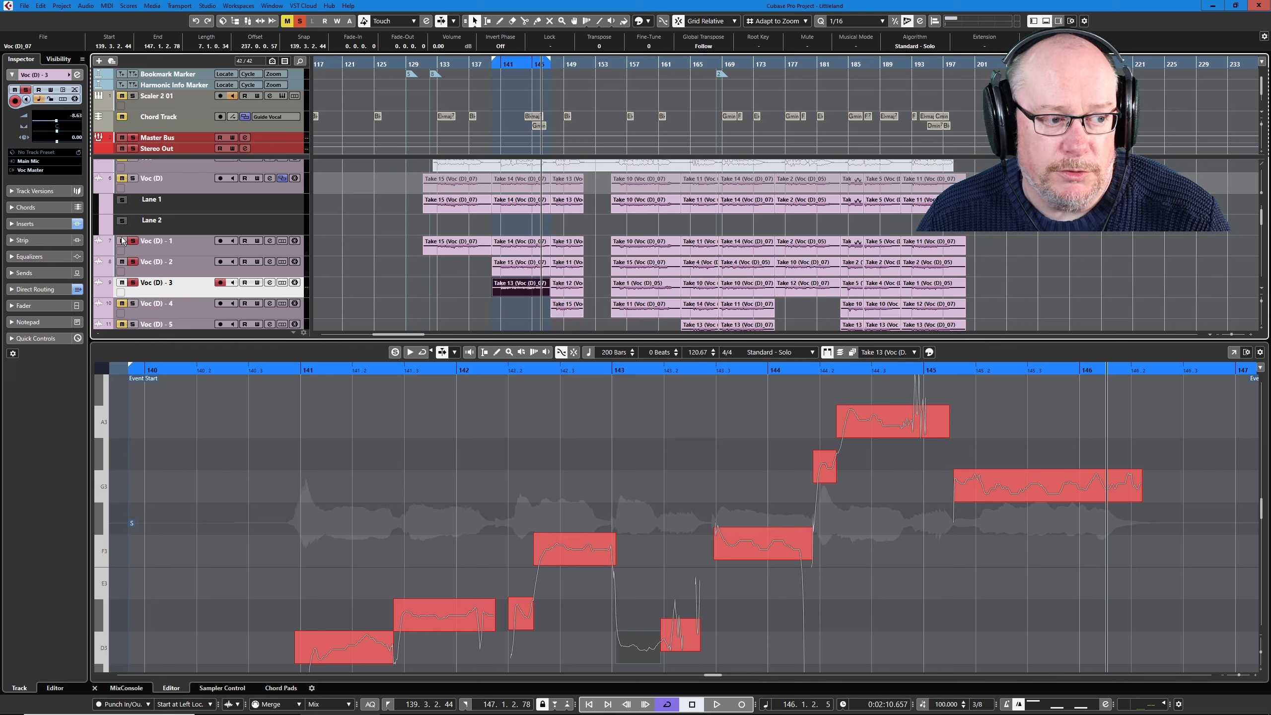
pyautogui.press('space')
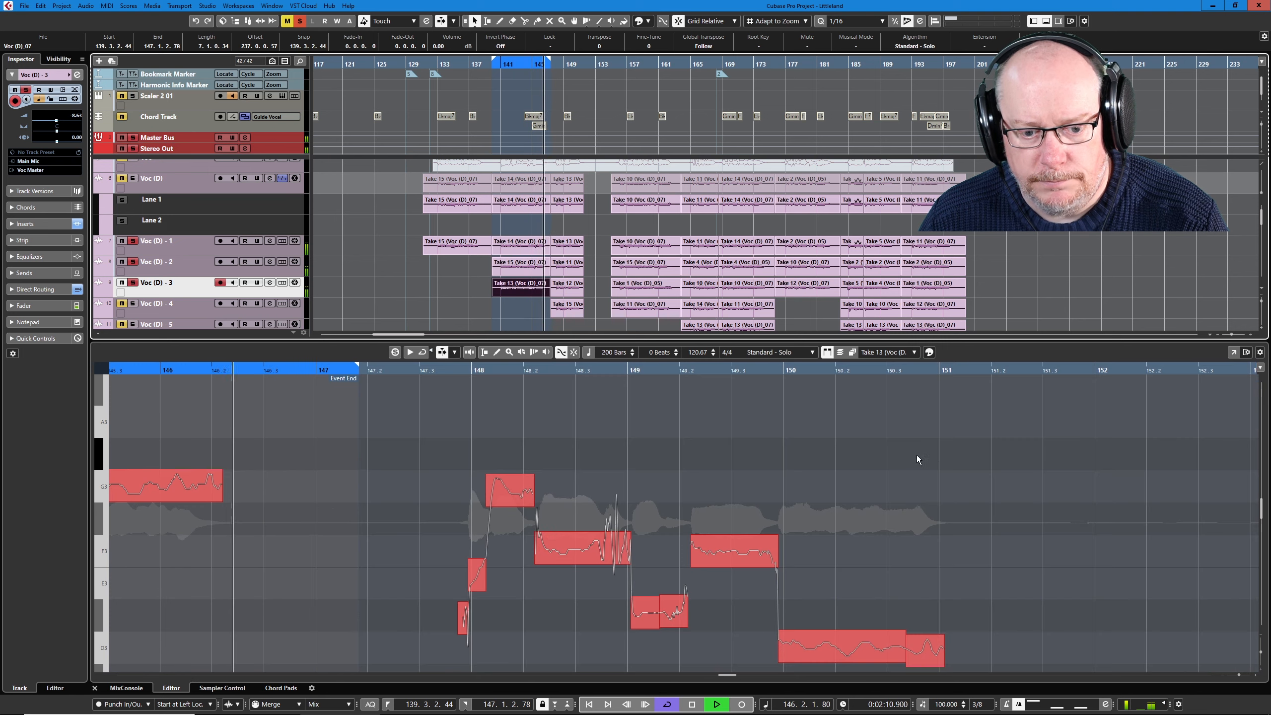
pyautogui.press('space')
pyautogui.click(190, 496)
pyautogui.click(191, 518)
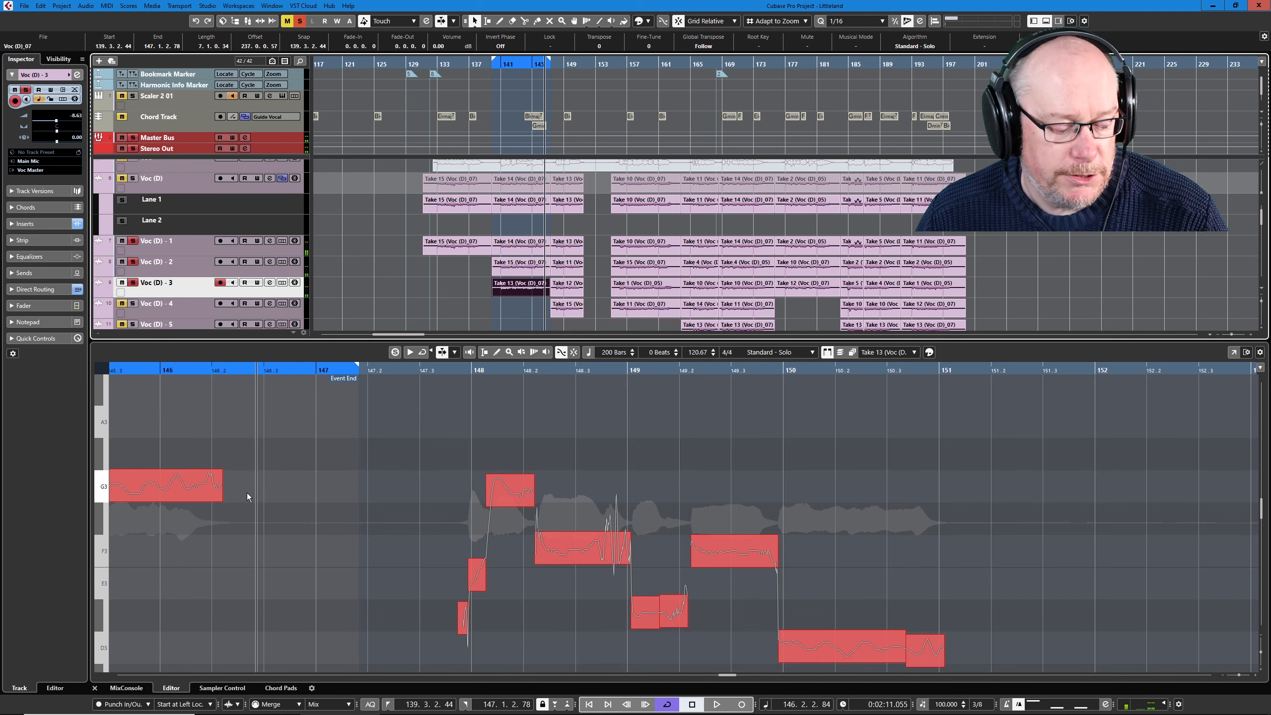
pyautogui.click(246, 355)
pyautogui.hotkey('shift', 'e')
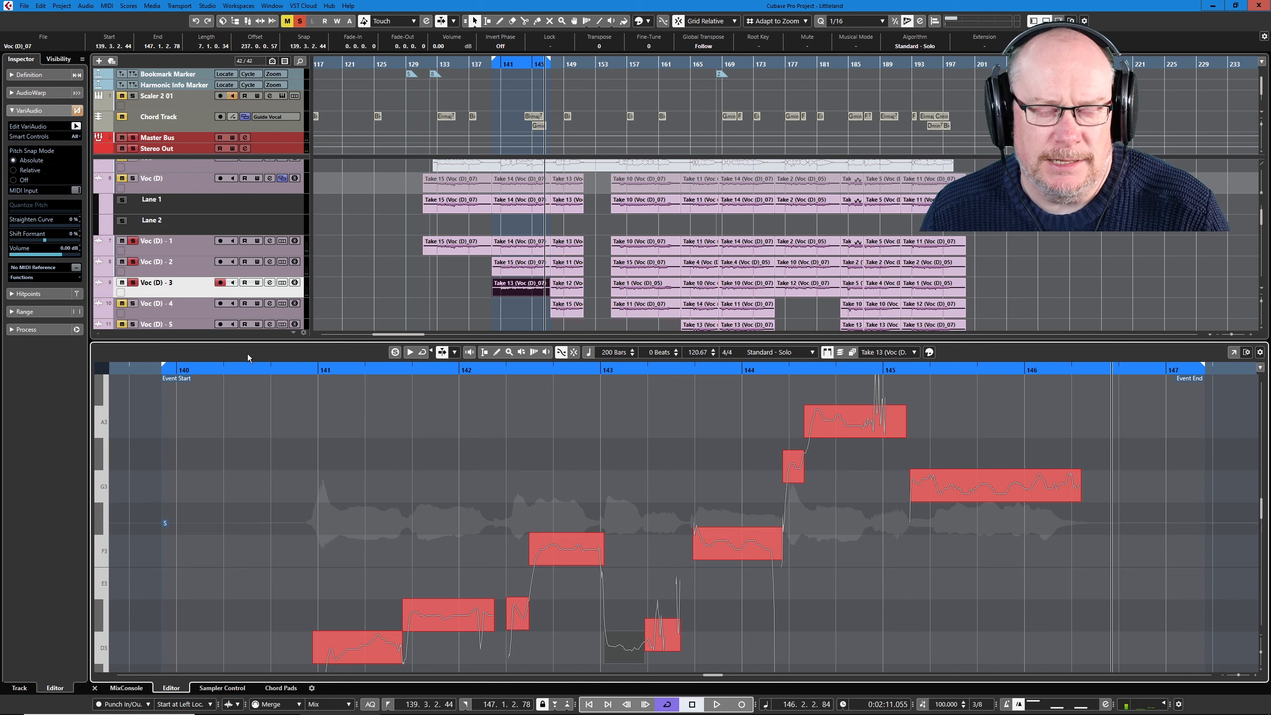
# - Open the Audio Alignment Panel for the Take 14 event on Voc (D) - 1 and clear the existing reference and targets
pyautogui.click(536, 242)
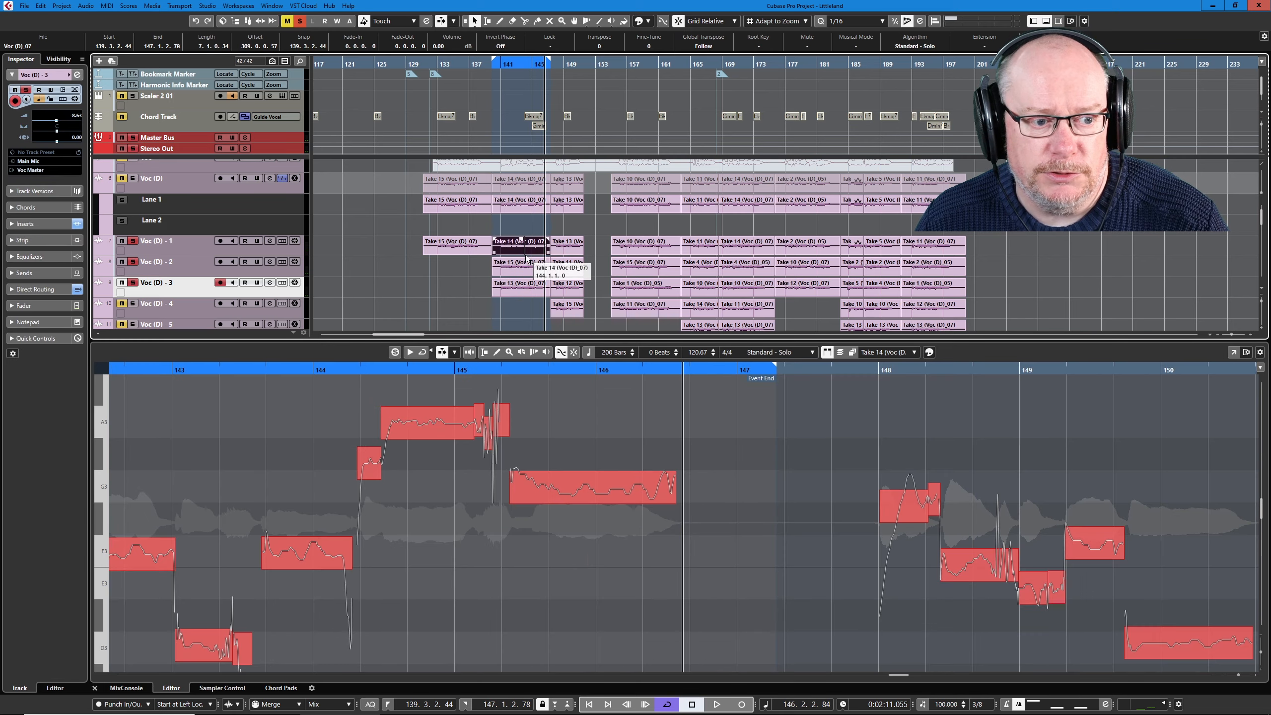
pyautogui.click(85, 5)
pyautogui.click(136, 247)
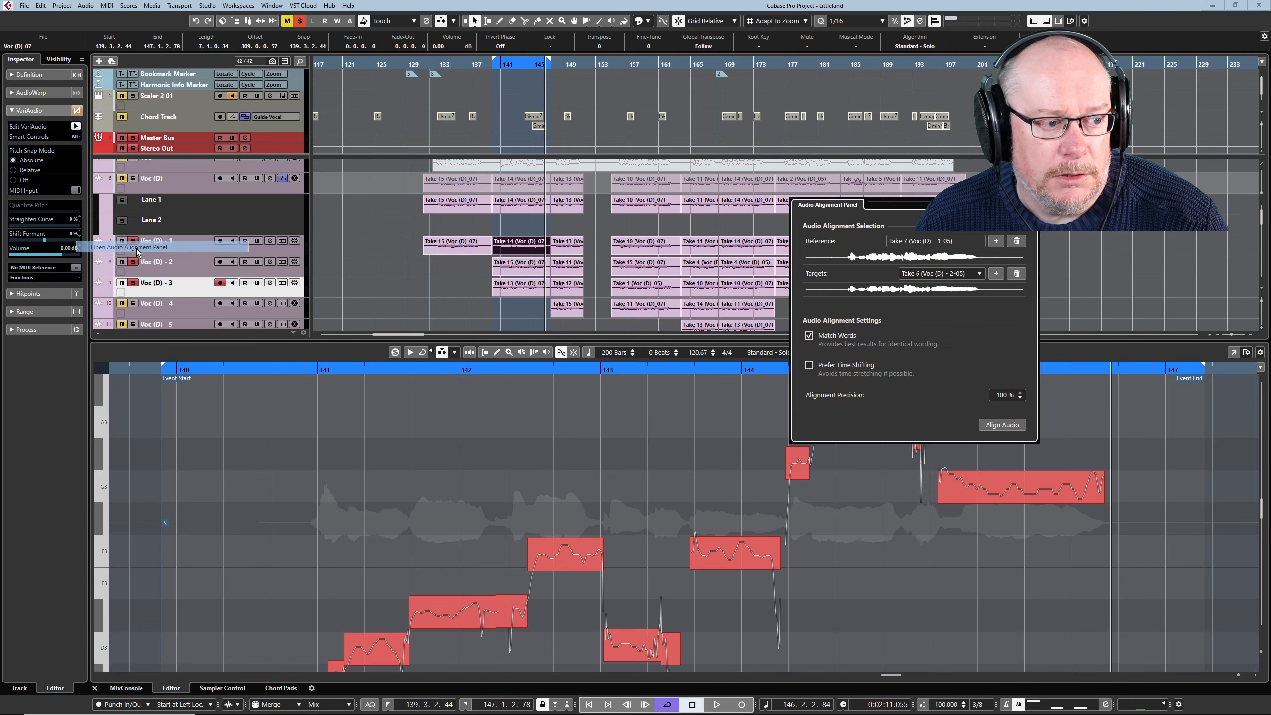
pyautogui.moveTo(974, 206); pyautogui.dragTo(720, 371)
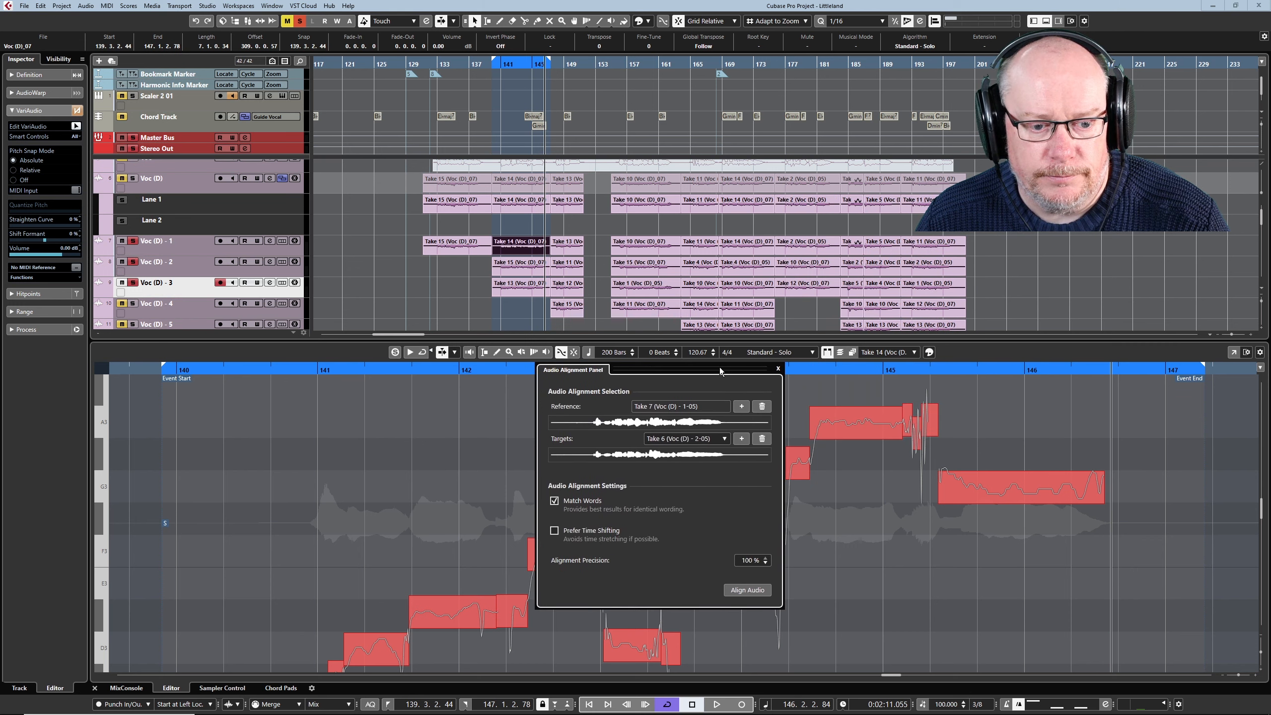
pyautogui.click(761, 406)
pyautogui.click(762, 438)
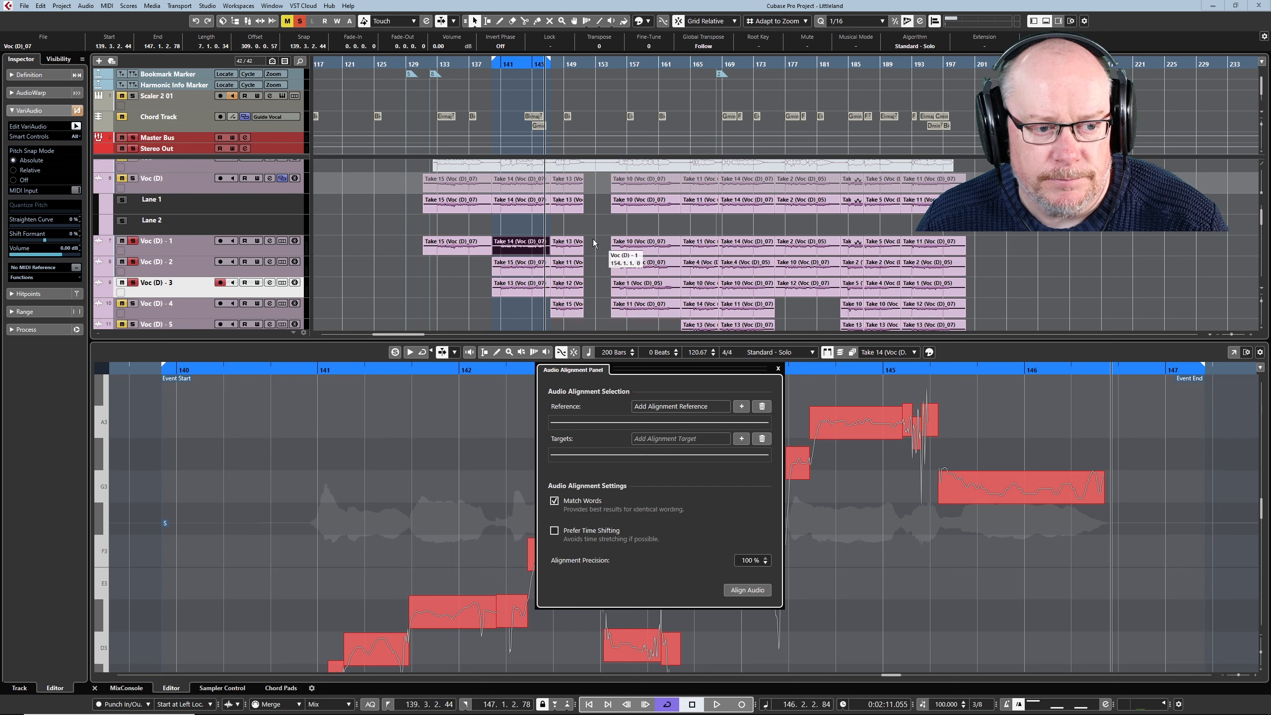
pyautogui.doubleClick(530, 245)
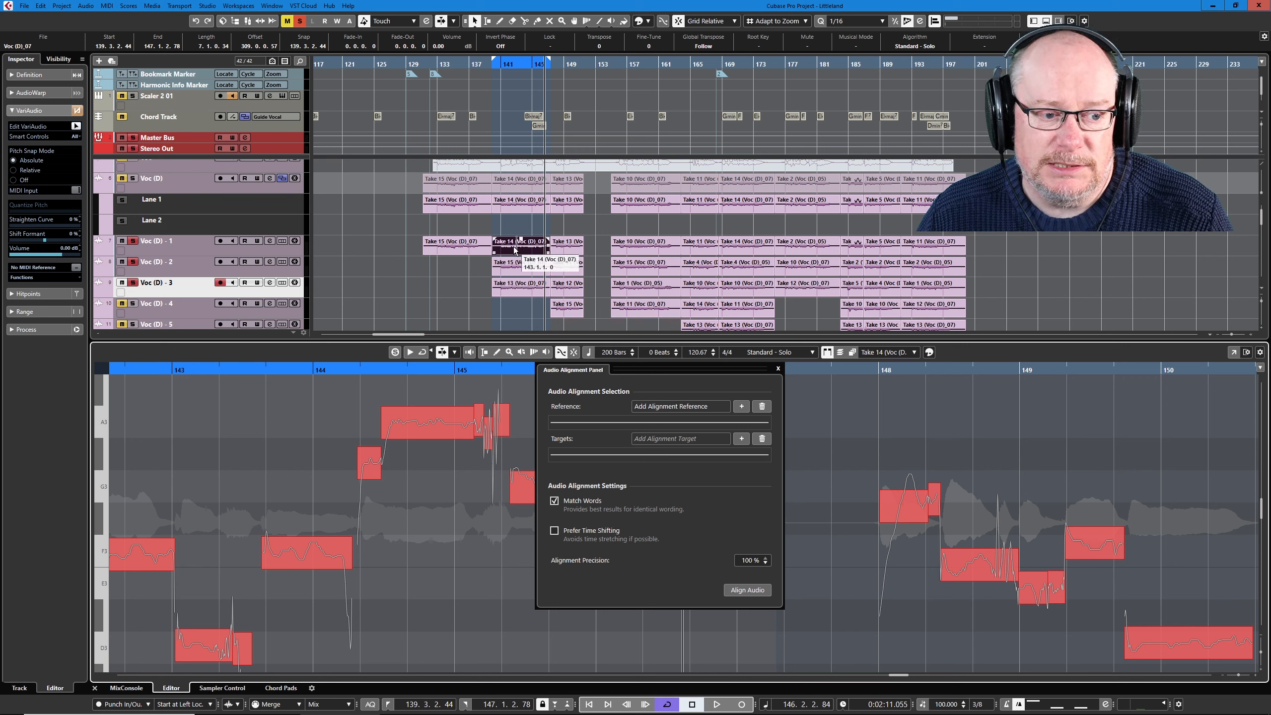
pyautogui.click(742, 407)
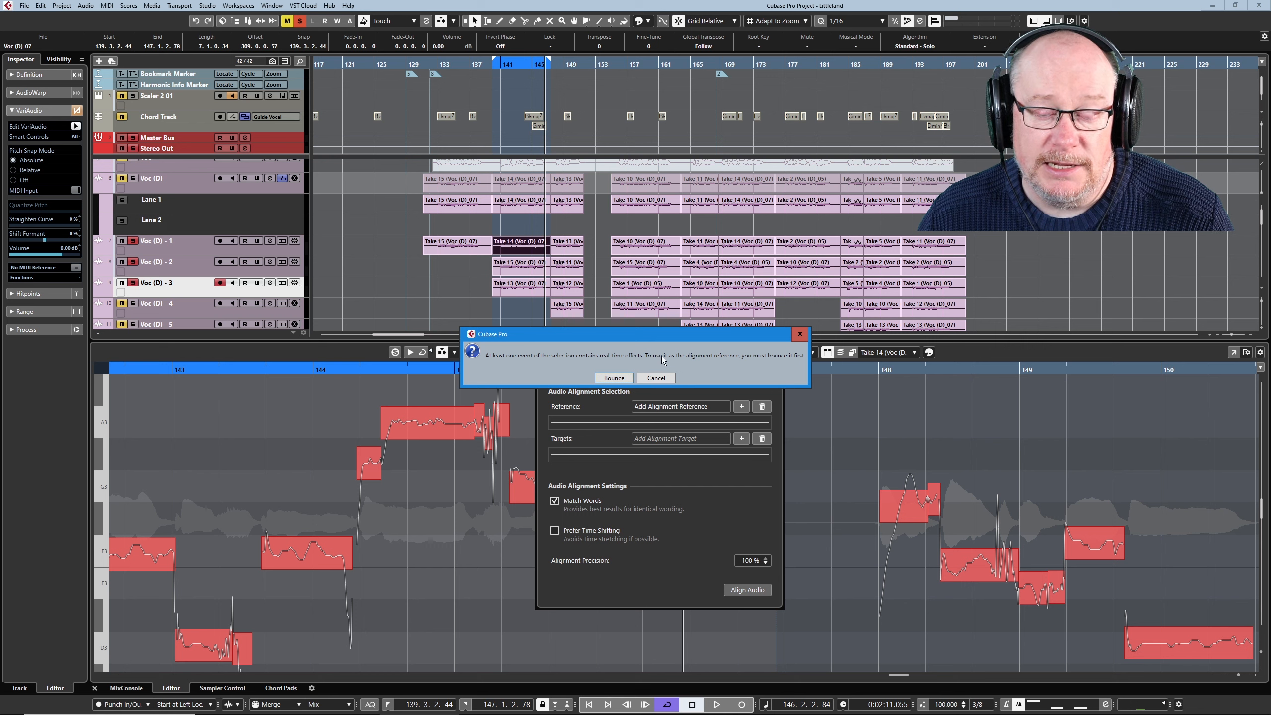
pyautogui.click(664, 378)
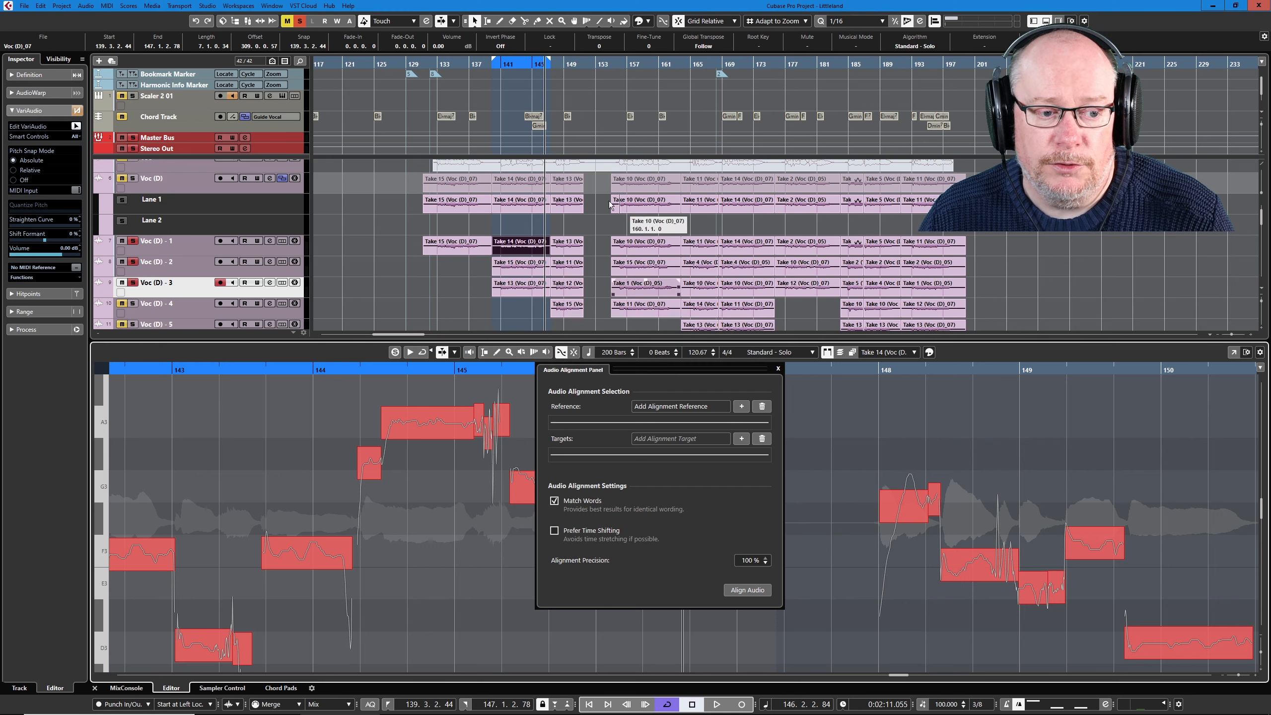
# - Bounce the looped Take 14, Take 15 and Take 13 events on Voc (D) - 1 to Voc (D) - 3, replacing the original events
pyautogui.moveTo(506, 307); pyautogui.dragTo(540, 270)
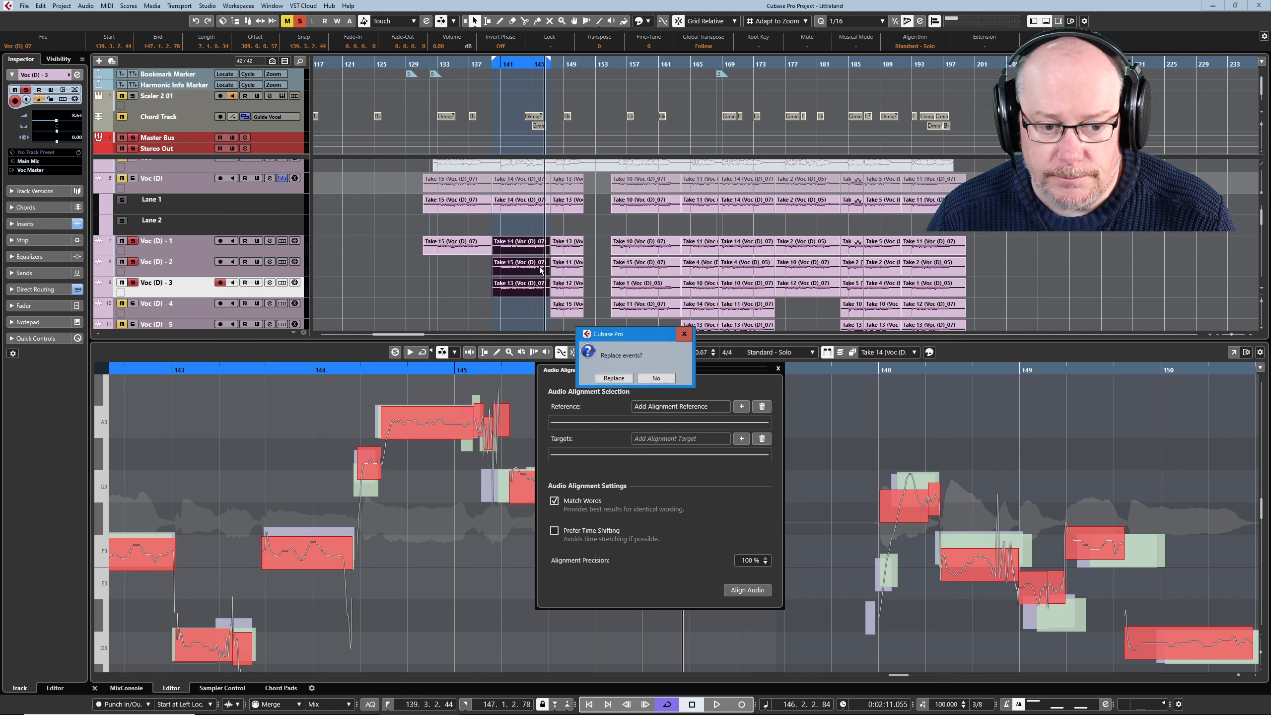
pyautogui.click(613, 378)
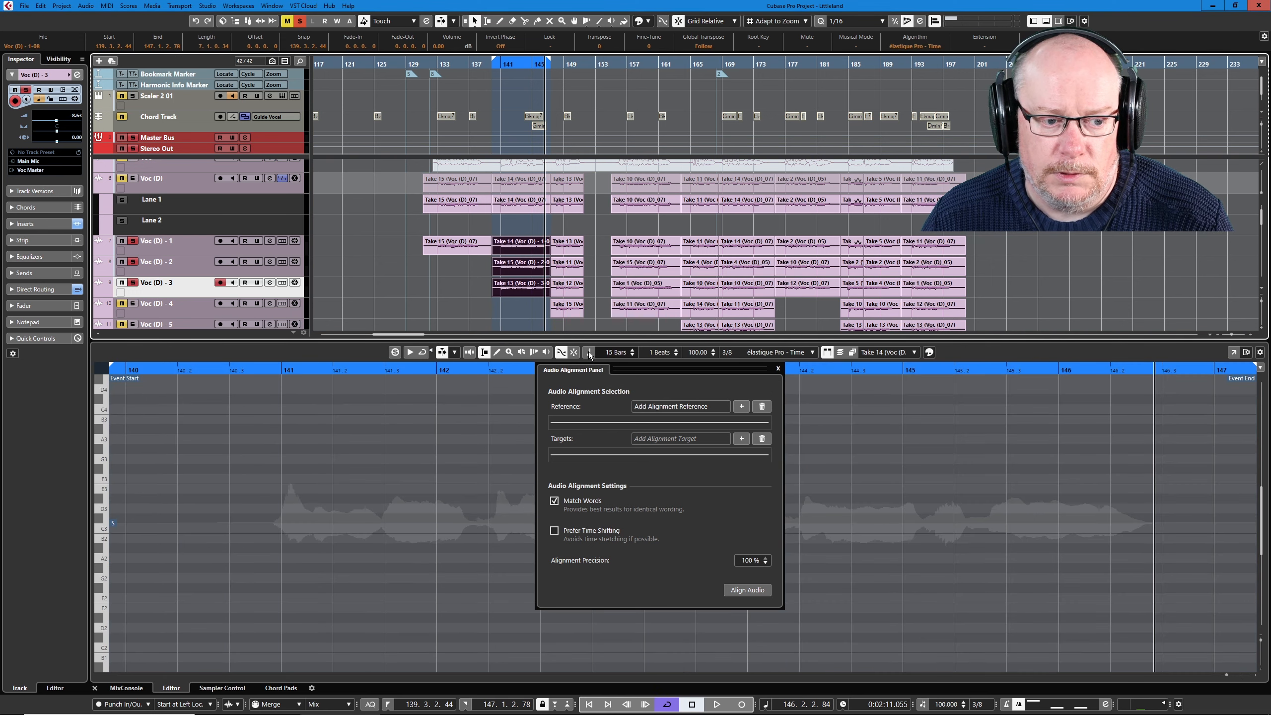
pyautogui.click(522, 311)
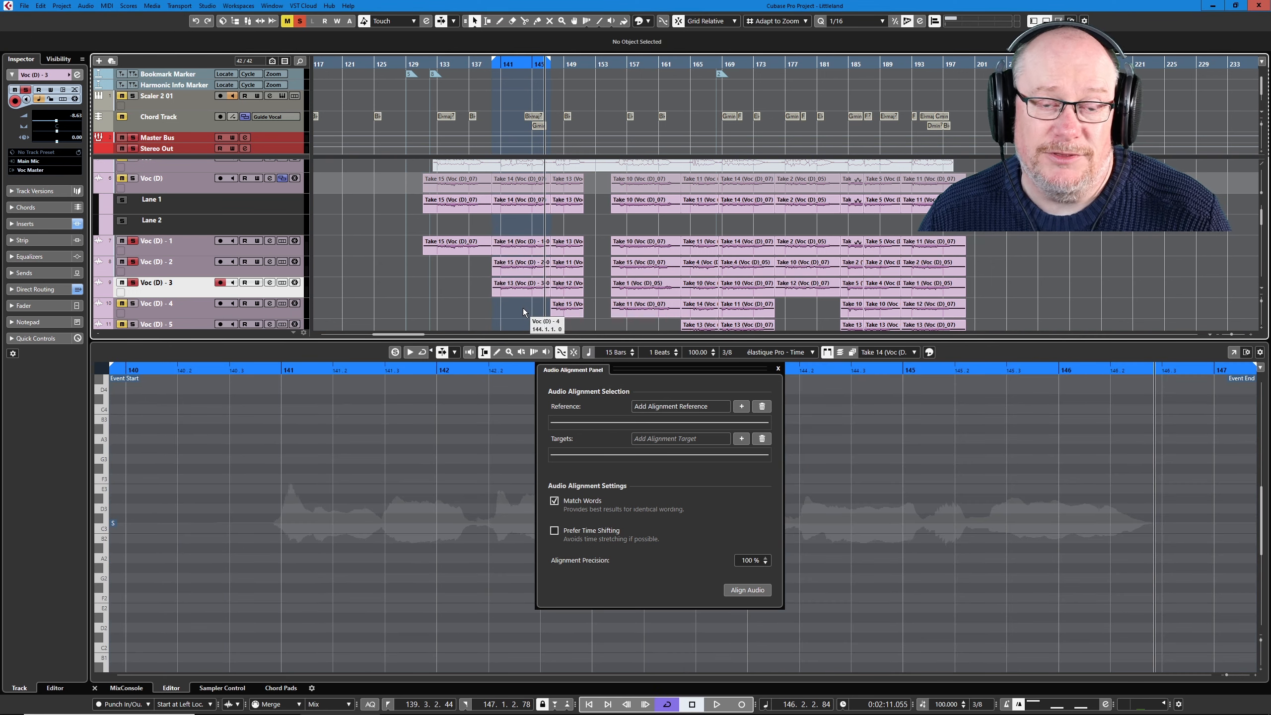
# - Align the bounced Take 15 and Take 13 events to the bounced Take 14 event as reference, and close the Audio Alignment Panel
pyautogui.click(518, 248)
pyautogui.click(741, 406)
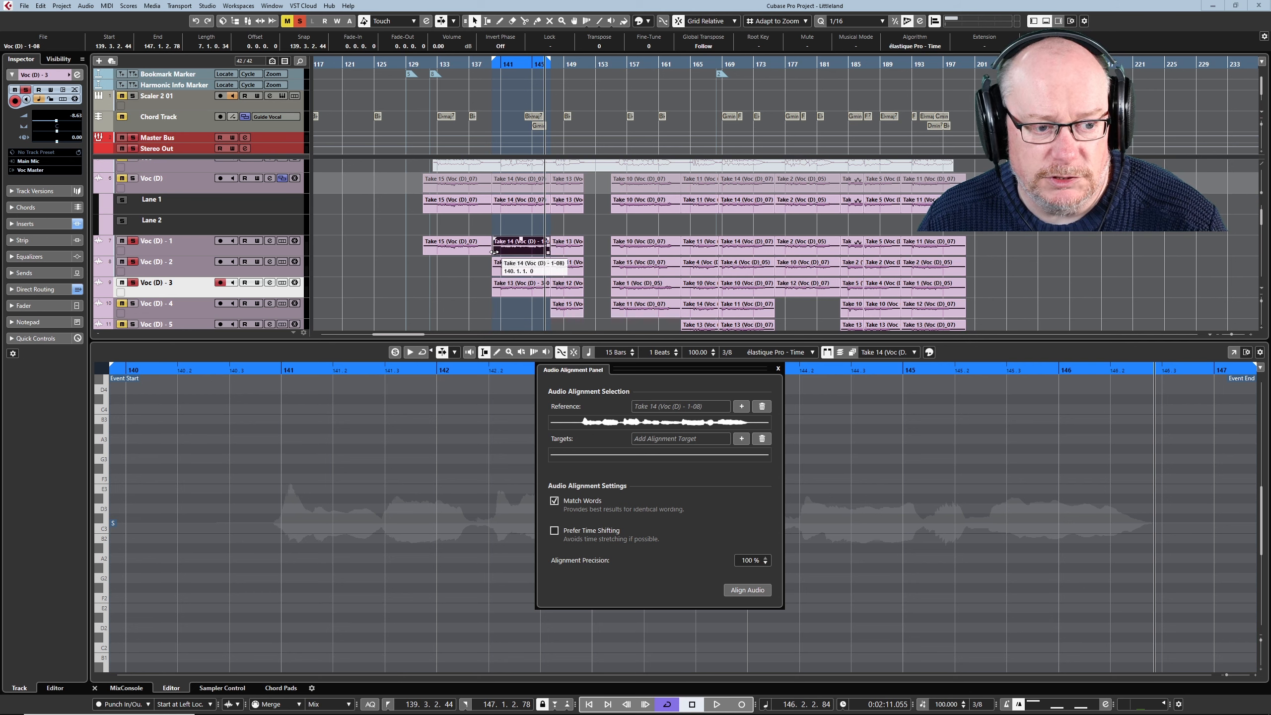
pyautogui.moveTo(503, 307); pyautogui.dragTo(529, 263)
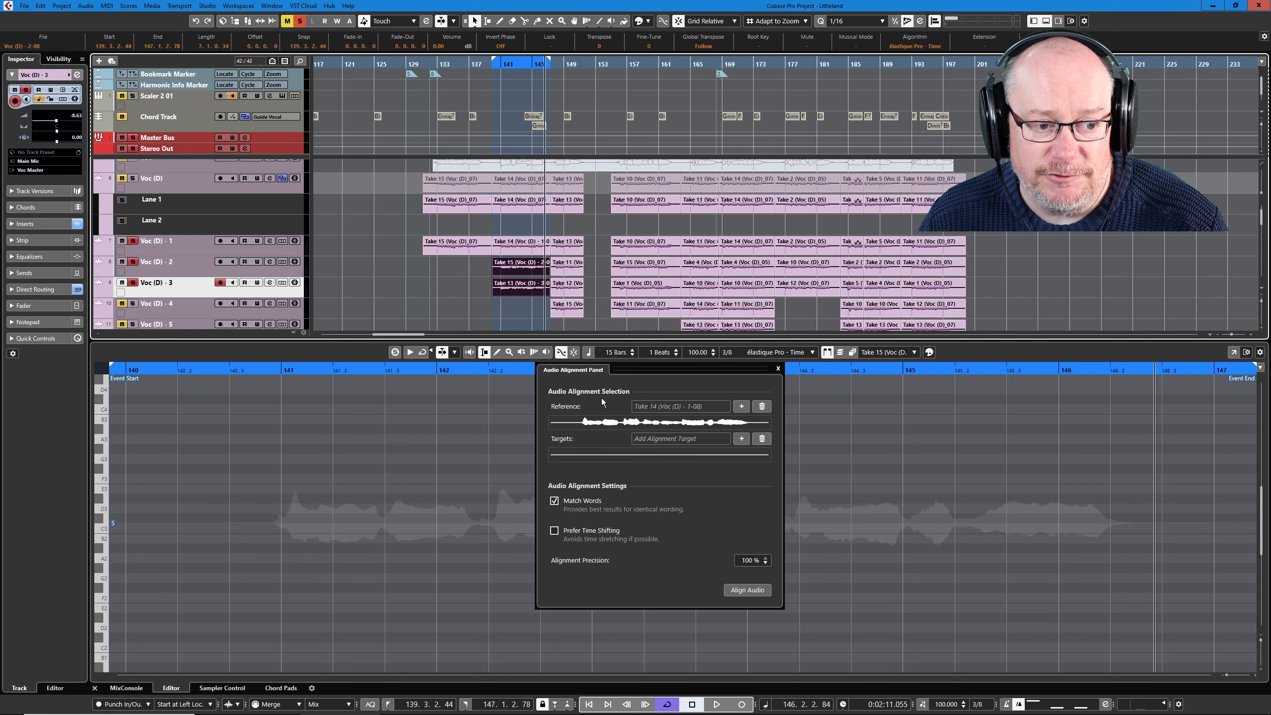
pyautogui.click(741, 440)
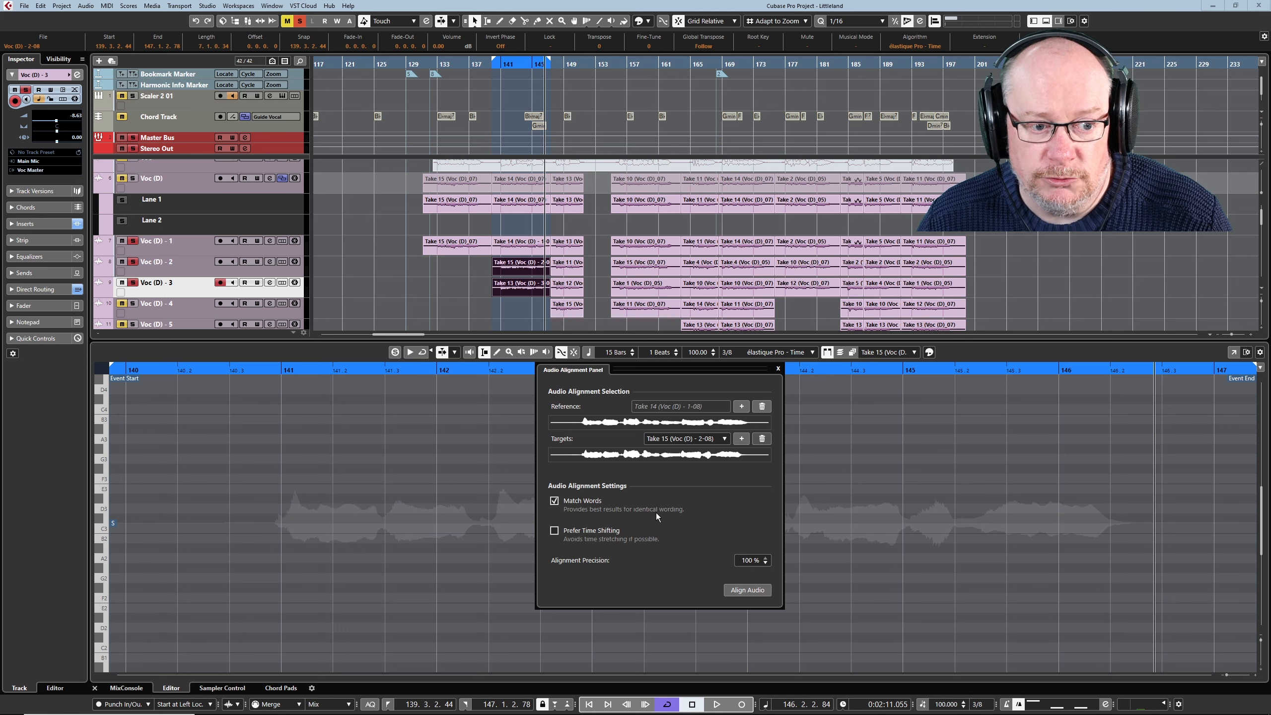
pyautogui.click(747, 591)
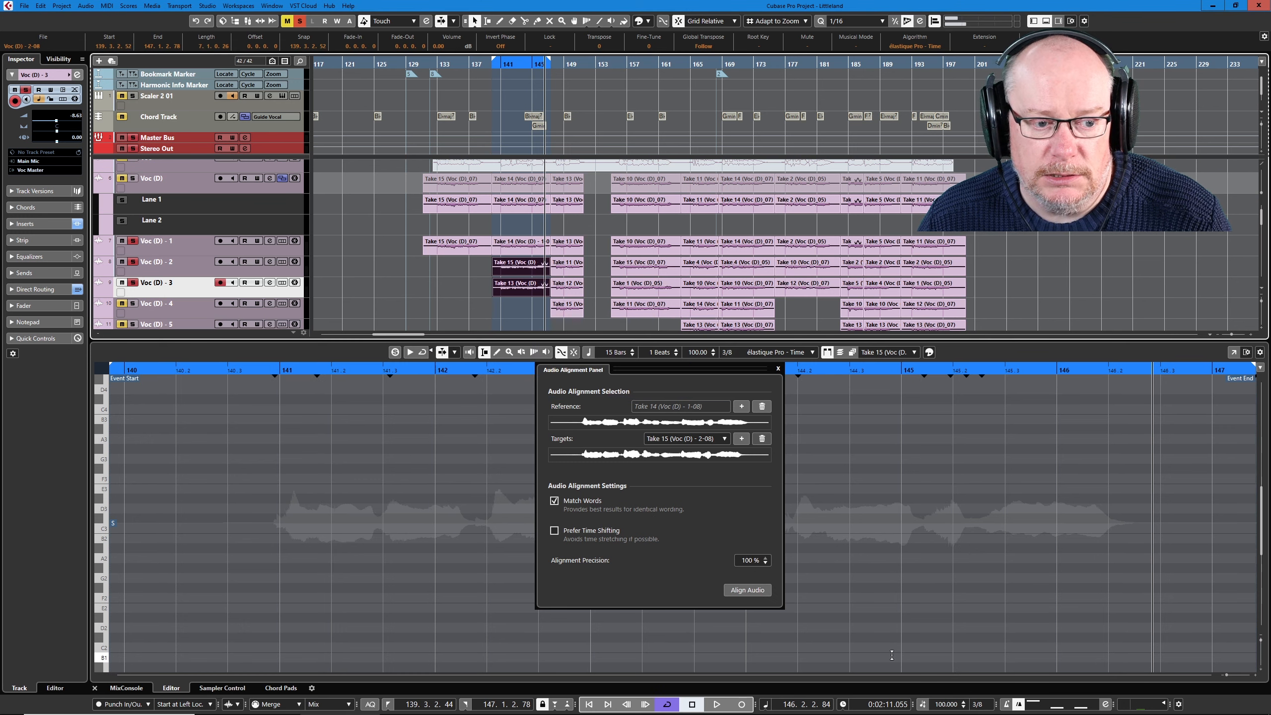
pyautogui.click(777, 369)
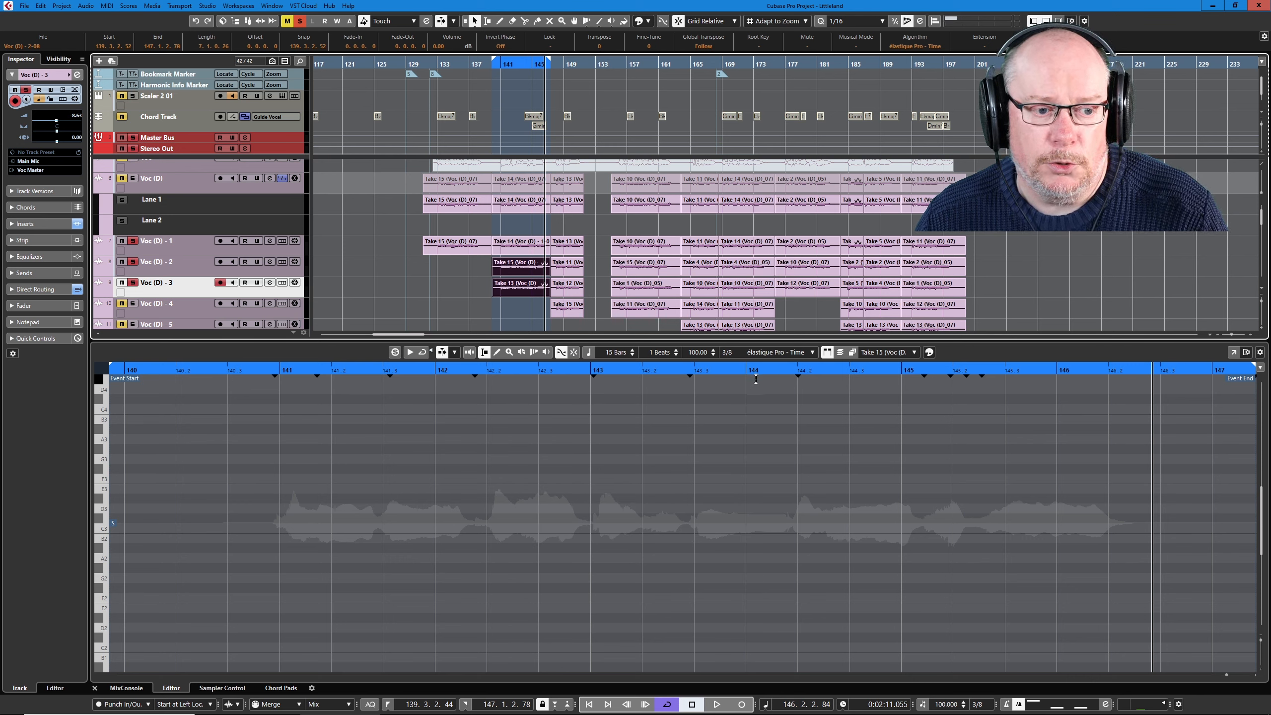
# - Audition the three aligned takes together, and show the warp markers of the Take 15 event on Voc (D) - 2
pyautogui.moveTo(504, 304); pyautogui.dragTo(530, 248)
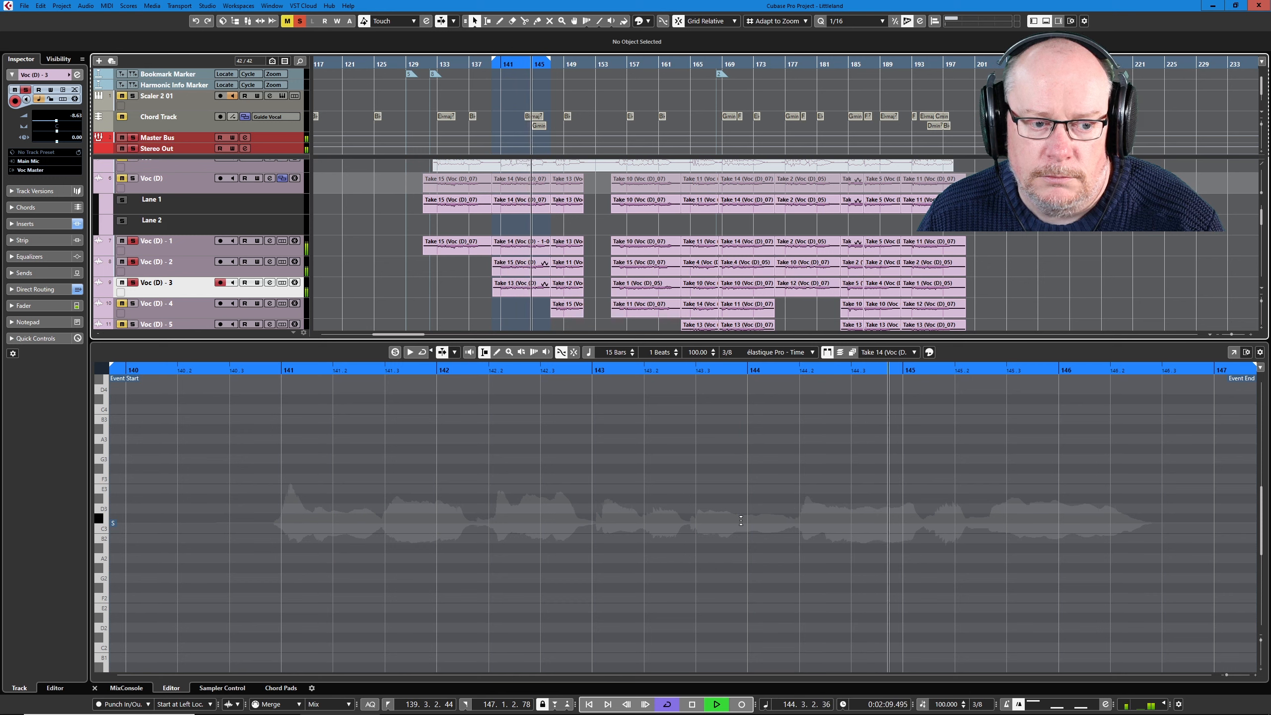
pyautogui.click(691, 703)
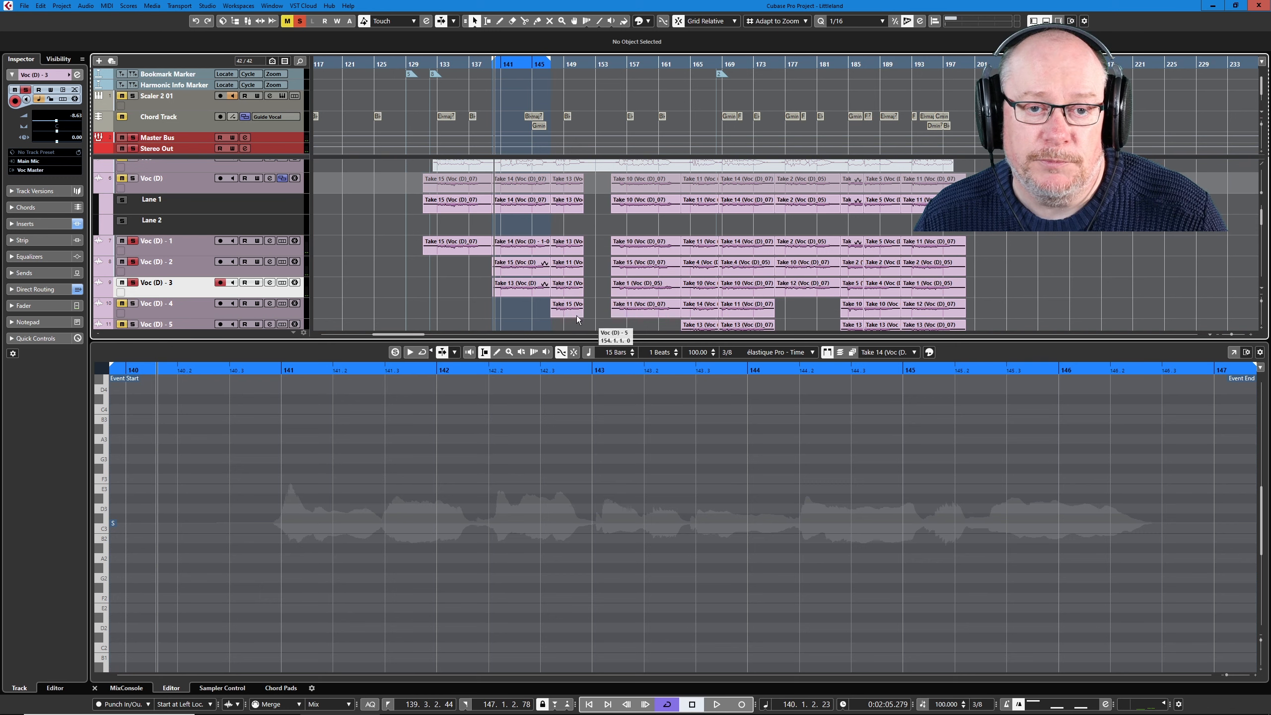
pyautogui.click(526, 265)
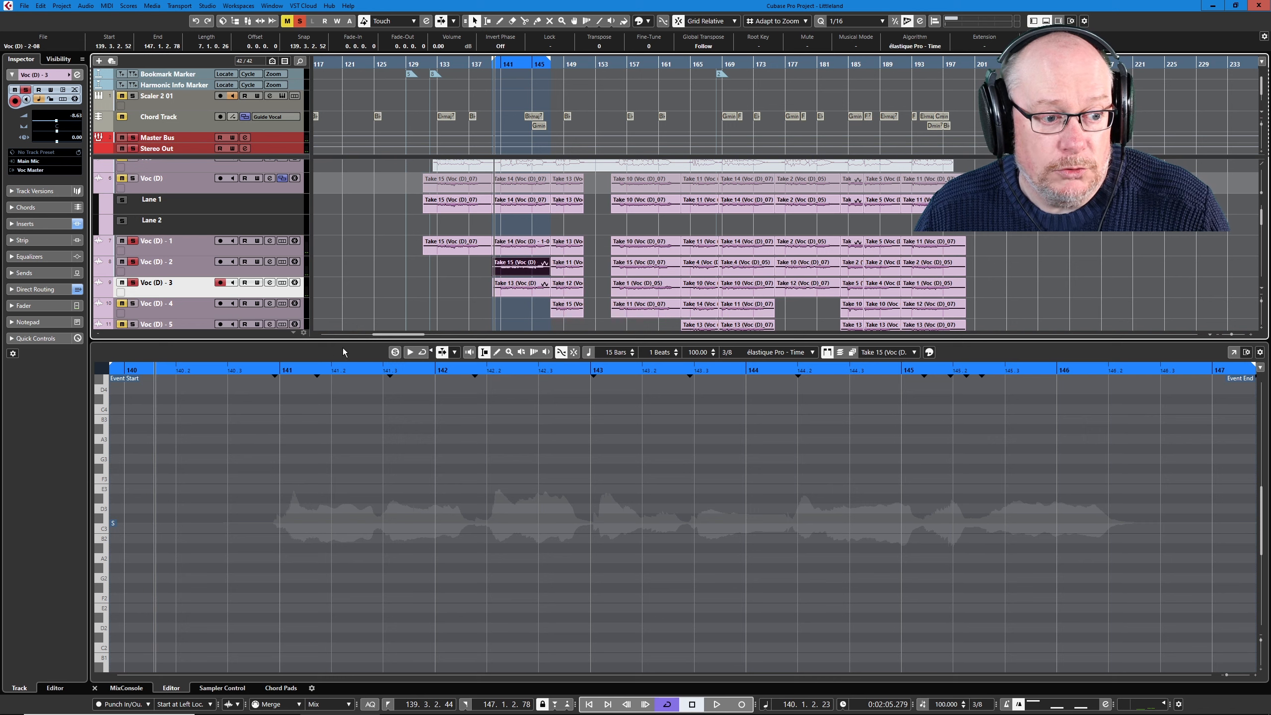
pyautogui.click(206, 272)
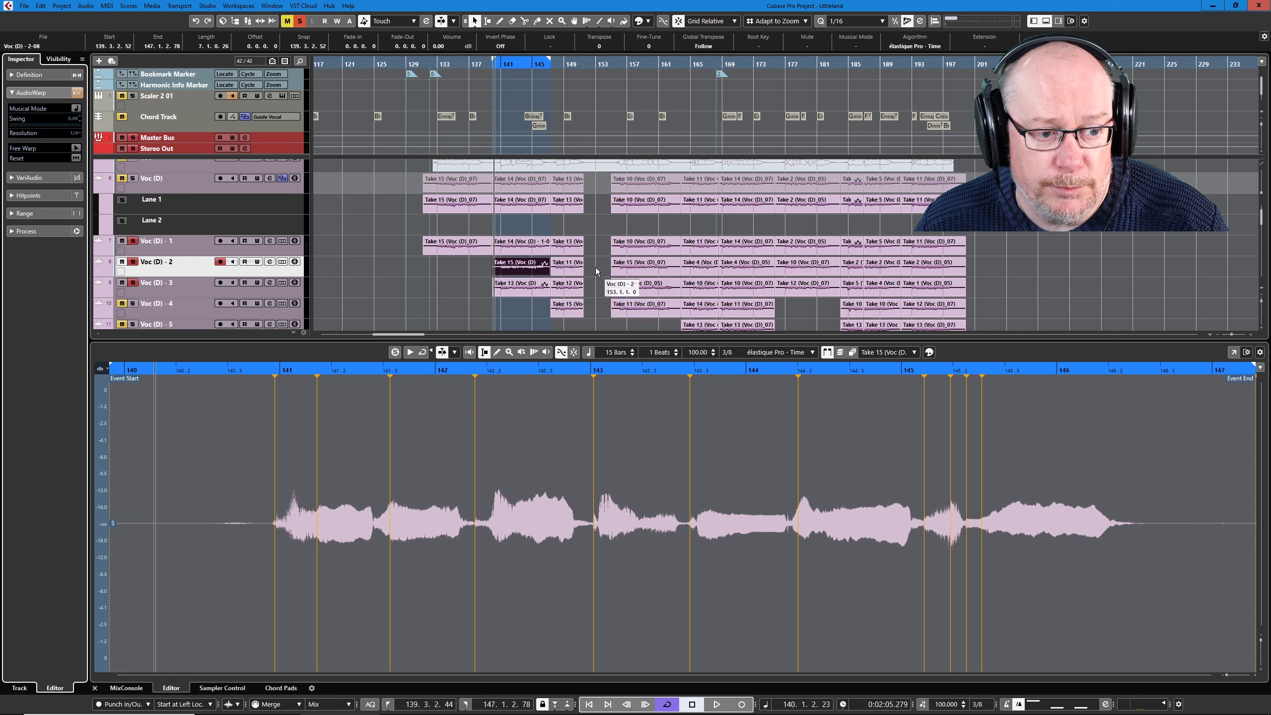
# - Loop the section of the Take 13 event on Voc (D) - 1, and audition Take 11 on Voc (D) - 2 in VariAudio
pyautogui.click(568, 246)
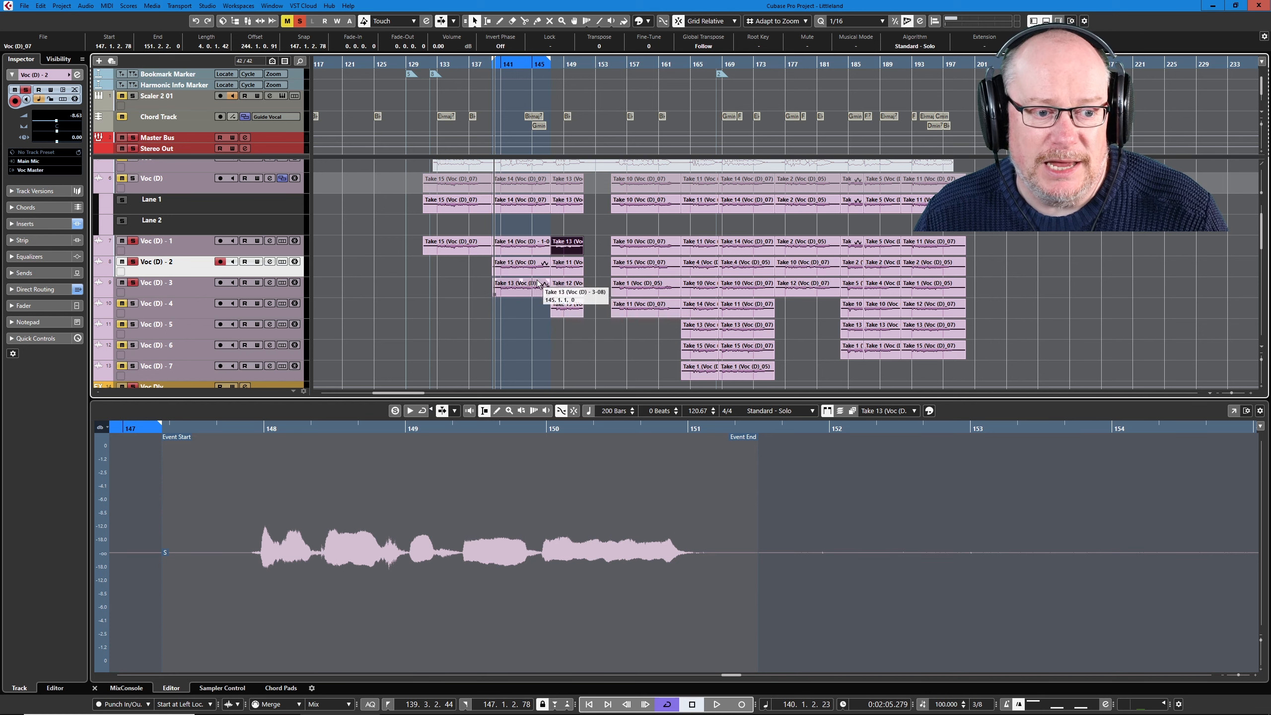
pyautogui.click(563, 267)
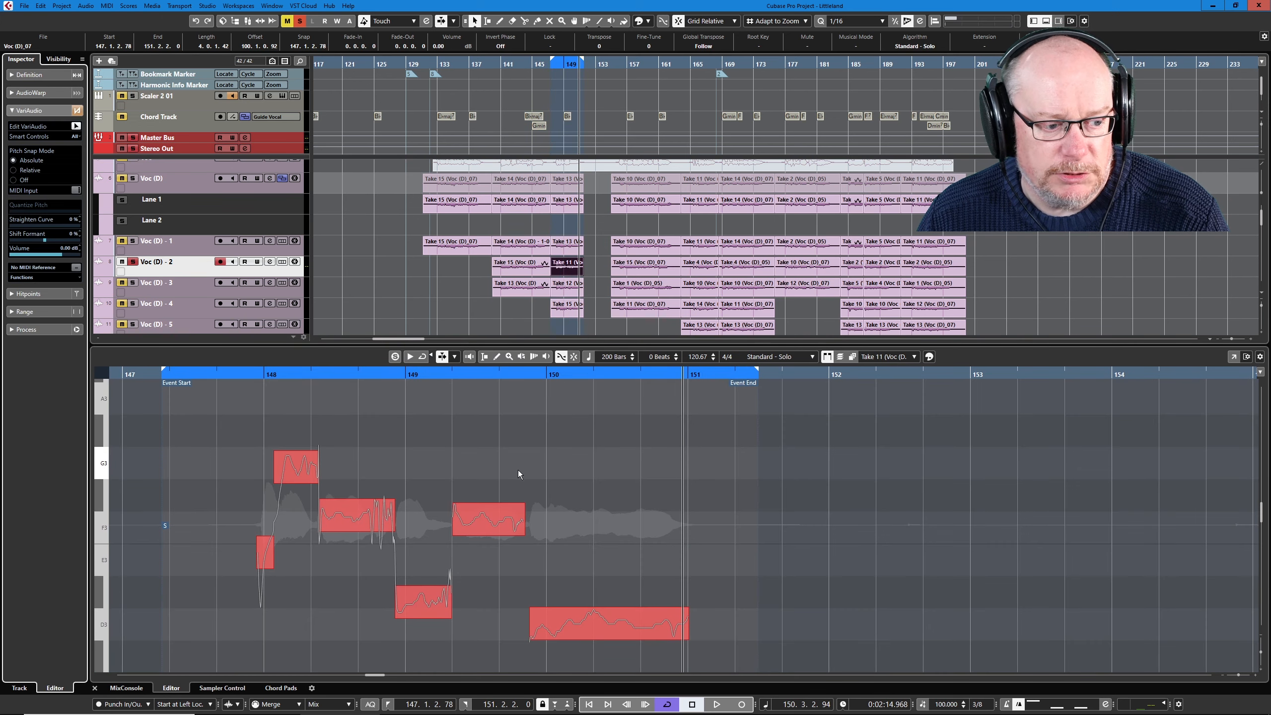
pyautogui.click(302, 468)
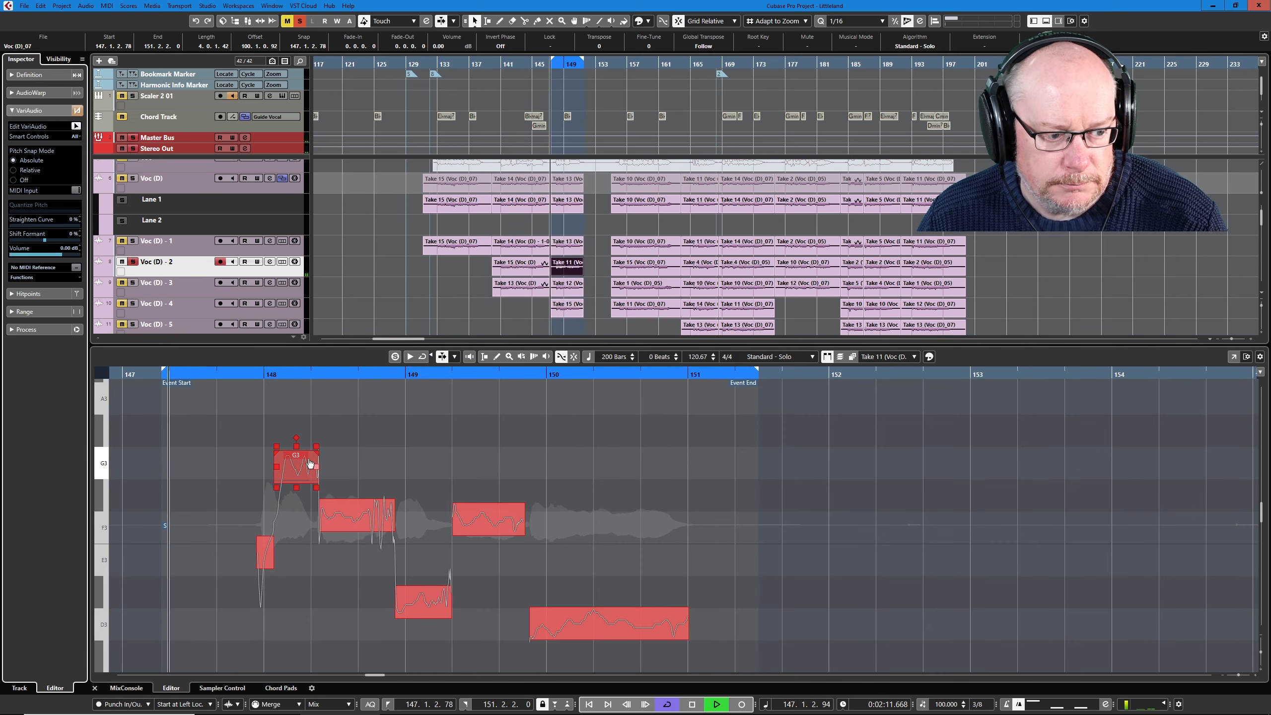
pyautogui.press('space')
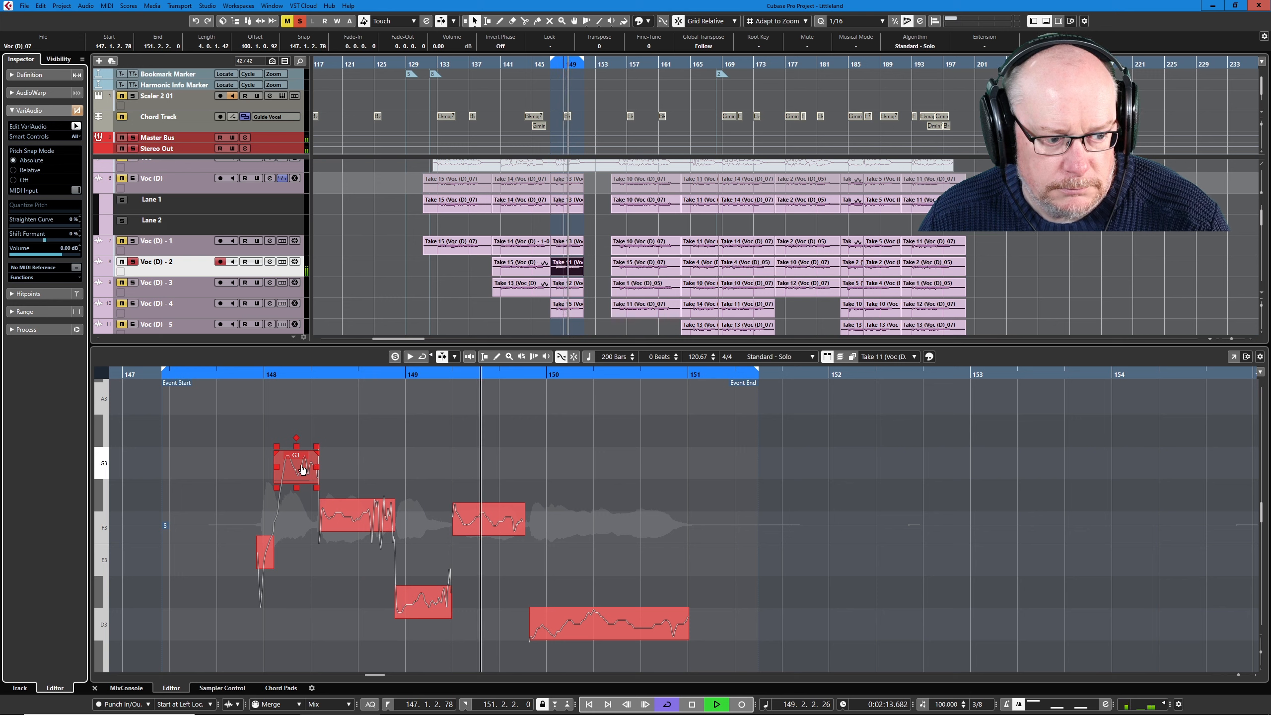
# - Pull the G3 note, both F3 notes and the D#3 note of Take 11 on Voc (D) - 2 onto exact pitch
pyautogui.moveTo(302, 472); pyautogui.dragTo(311, 476)
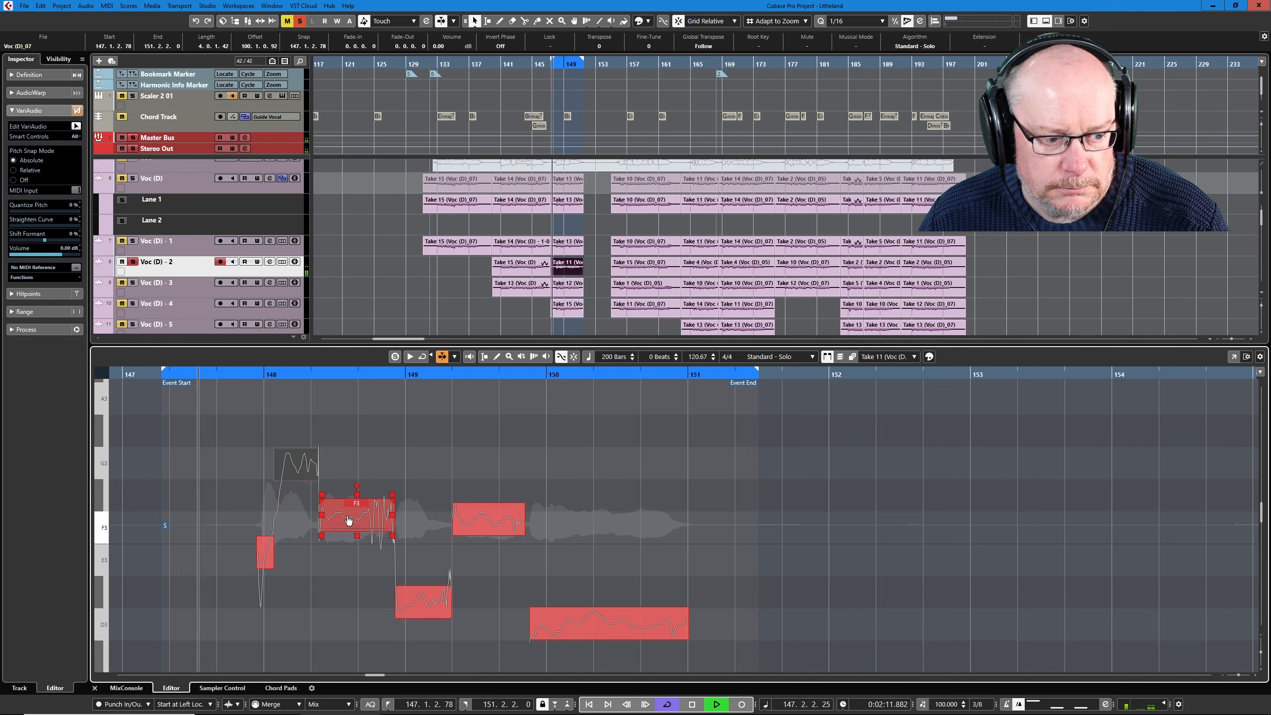
pyautogui.moveTo(348, 523); pyautogui.dragTo(348, 538)
pyautogui.moveTo(421, 603); pyautogui.dragTo(426, 590)
pyautogui.moveTo(494, 519); pyautogui.dragTo(497, 525)
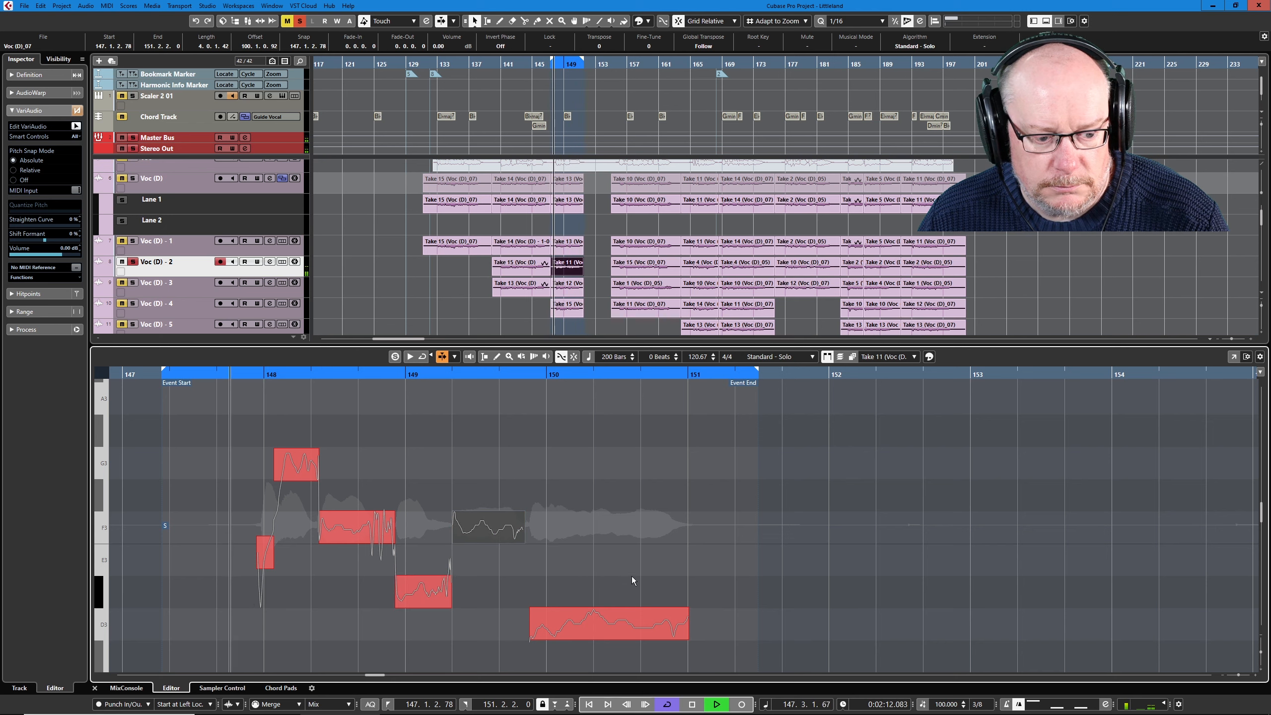
# - Split the long final D3 note of Take 11, level the first part's pitch curve, and center both parts on D3
pyautogui.scroll(-1, 631, 578)
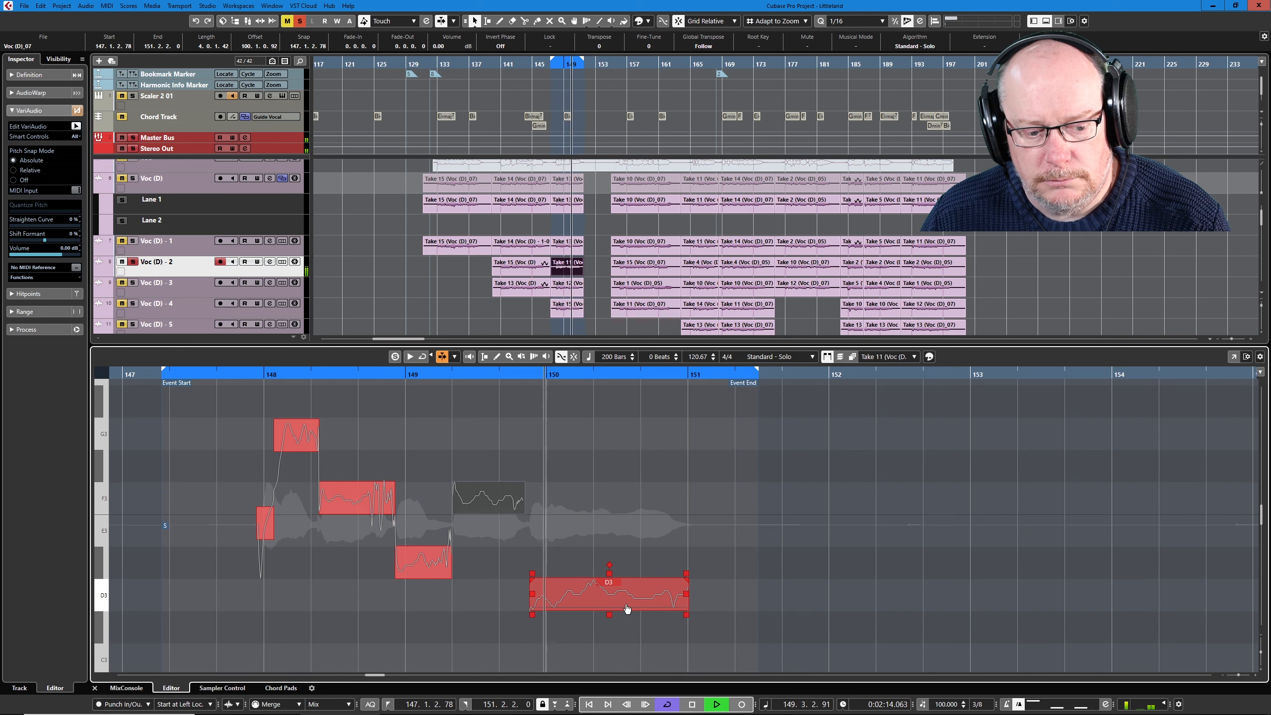
pyautogui.press('space')
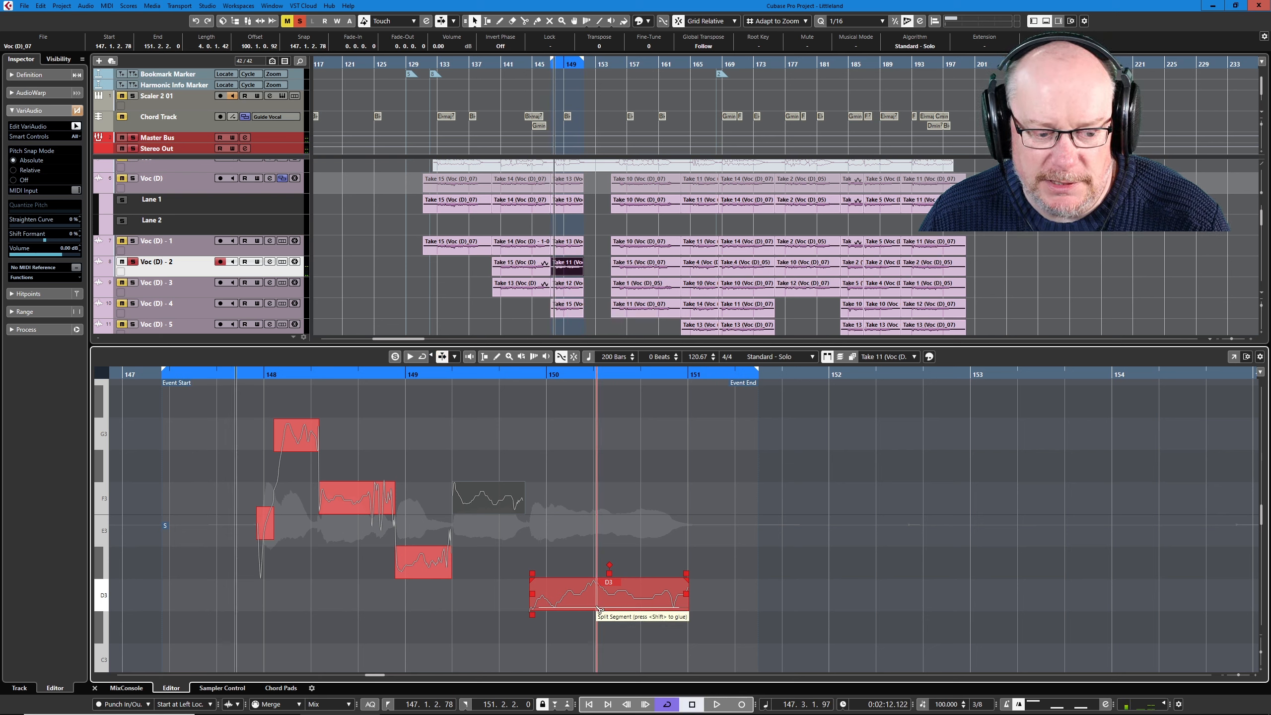
pyautogui.click(598, 610)
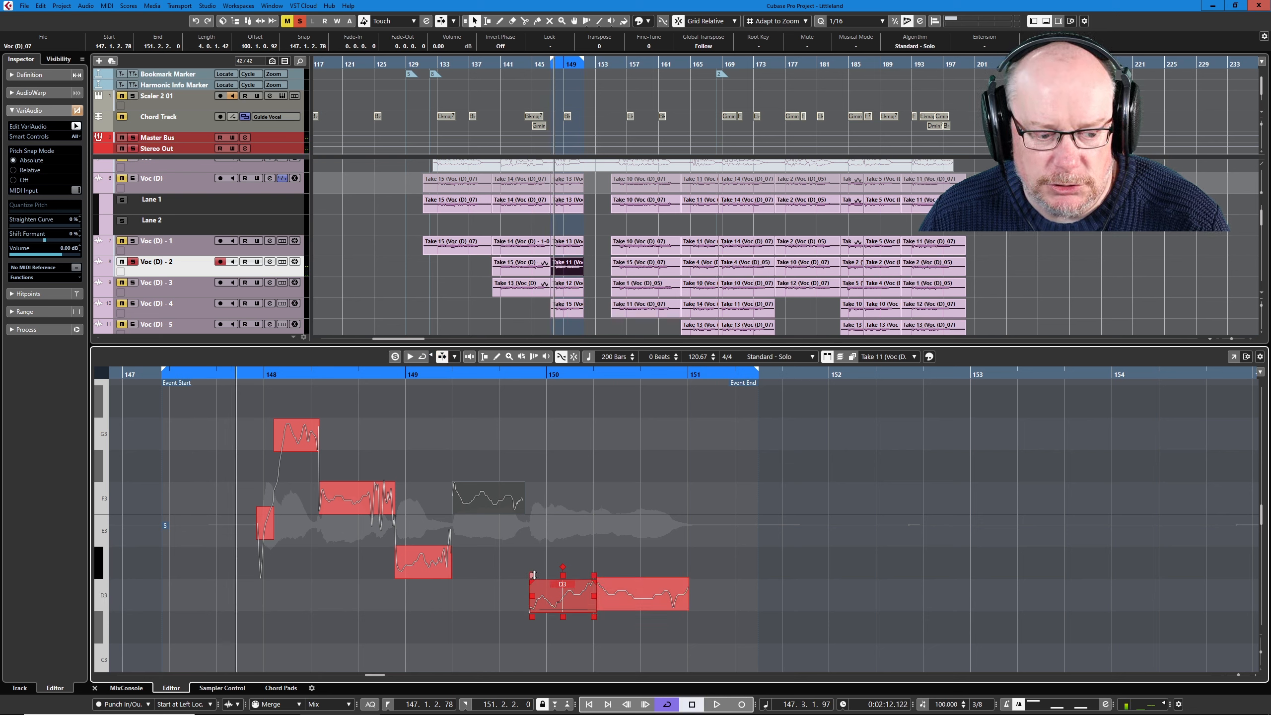
pyautogui.moveTo(533, 575); pyautogui.dragTo(599, 584)
pyautogui.click(614, 598)
pyautogui.press('space')
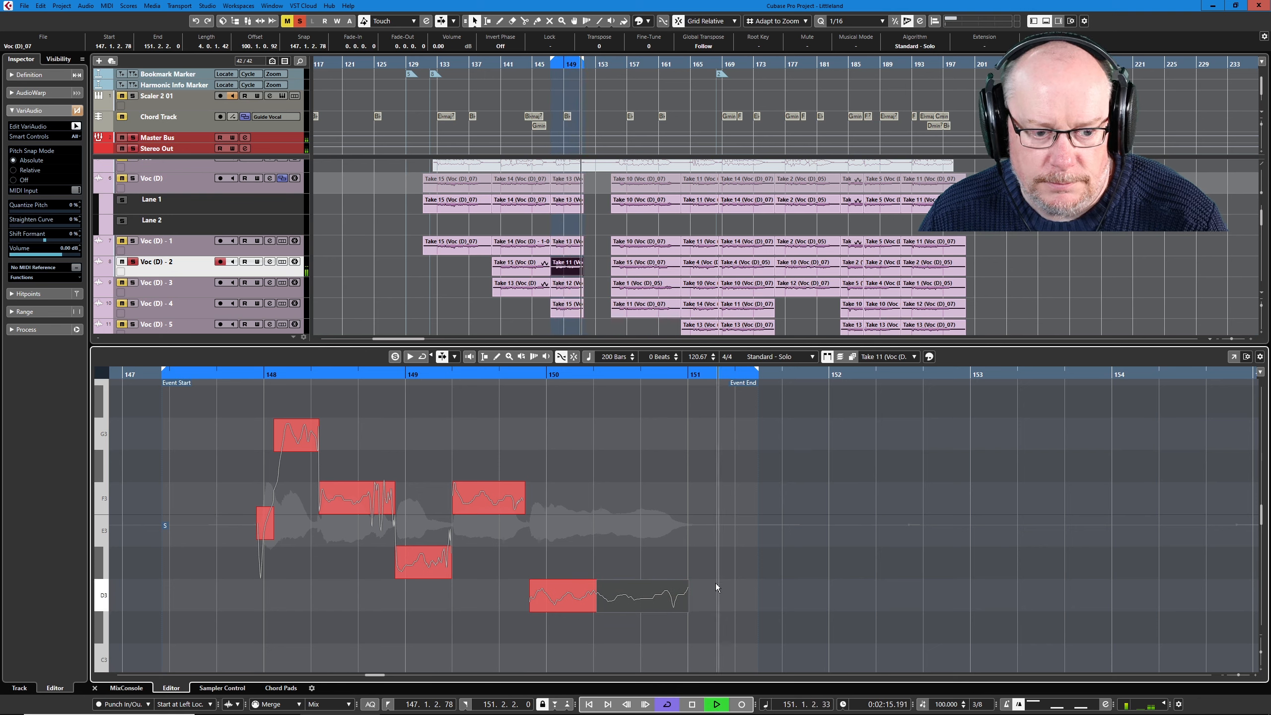
pyautogui.click(467, 379)
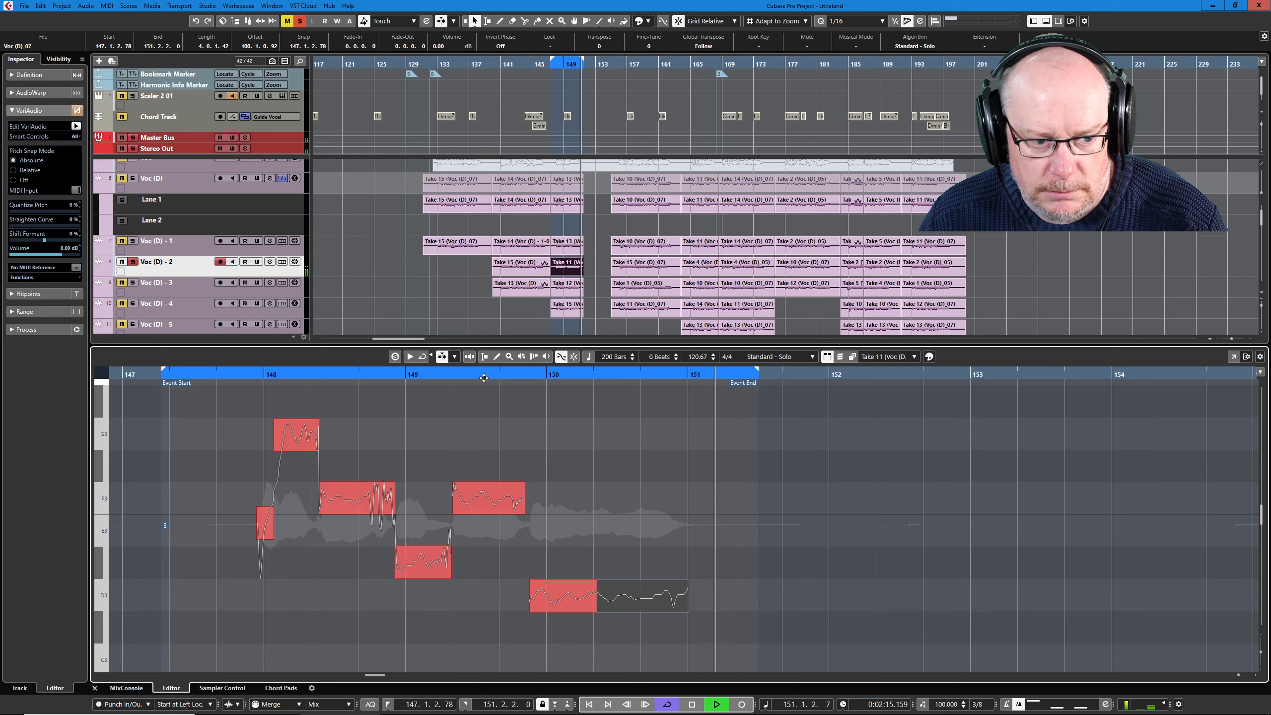
pyautogui.press('space')
# - Snap the two F3 notes, the D#3 note and the short trailing F3 segment of Take 12 on Voc (D) - 3 onto pitch
pyautogui.click(185, 294)
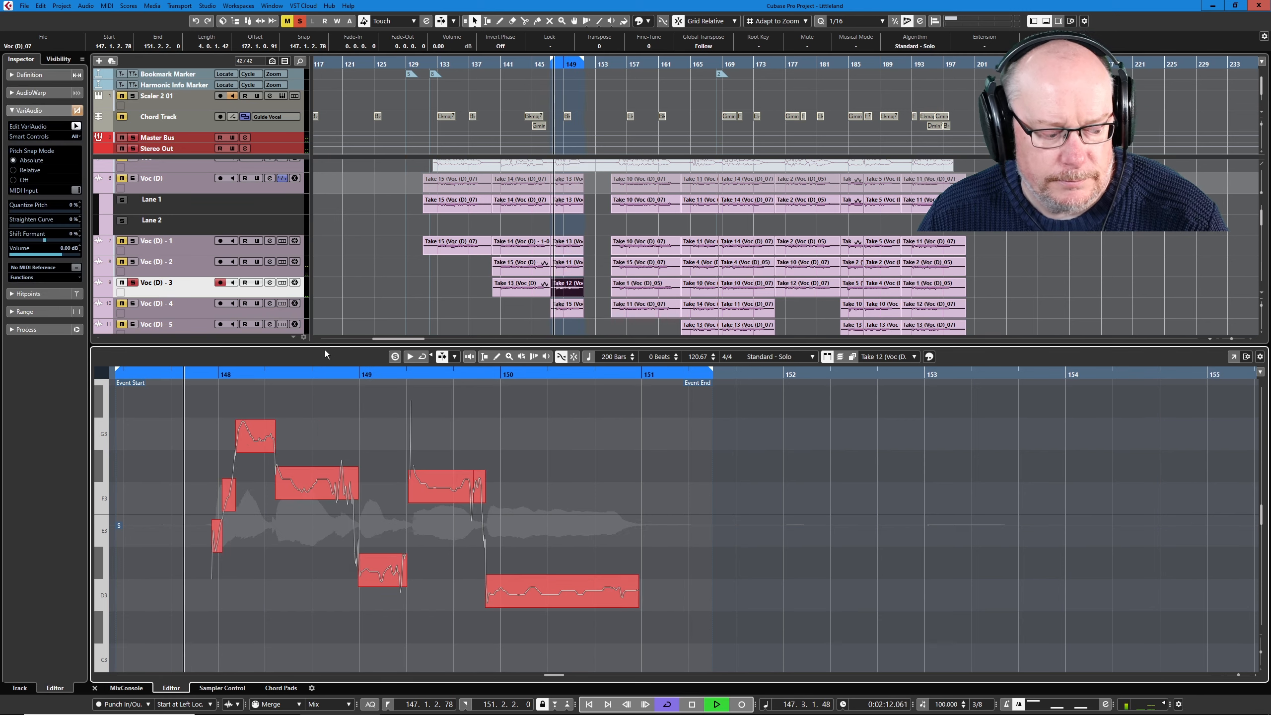
pyautogui.press('space')
pyautogui.hotkey('shift', 'e')
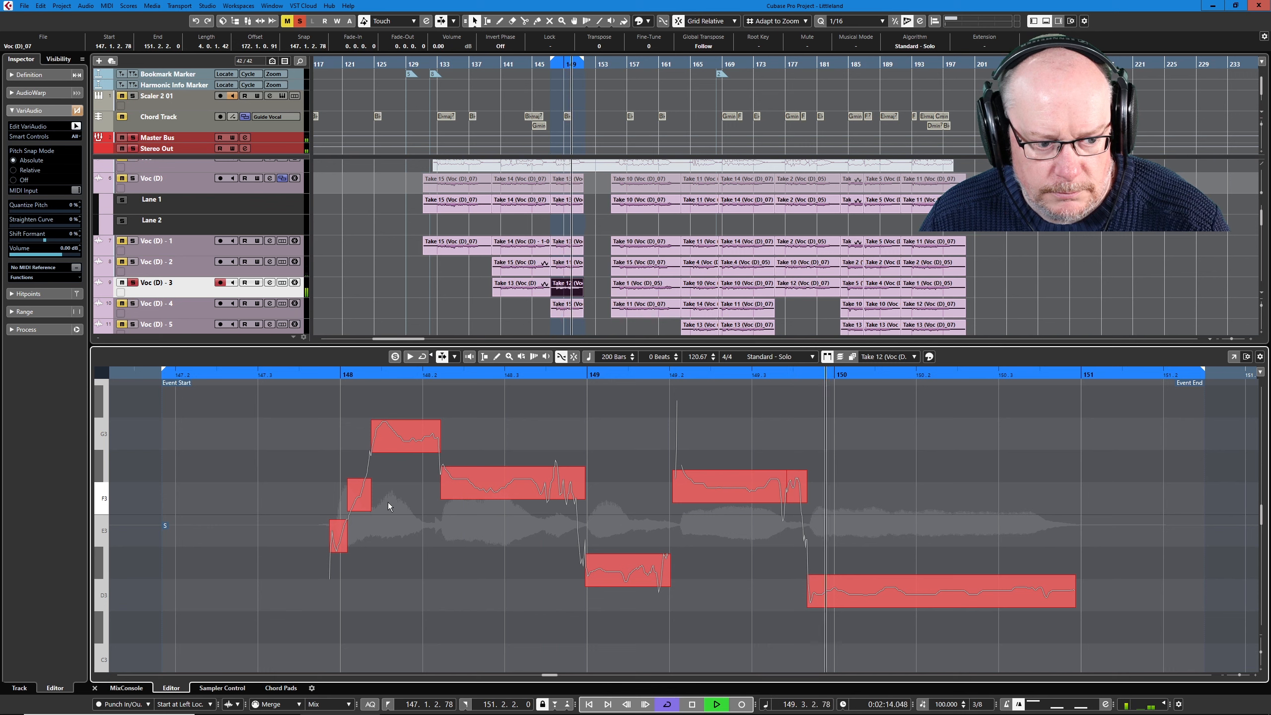
pyautogui.click(488, 488)
pyautogui.press('Delete')
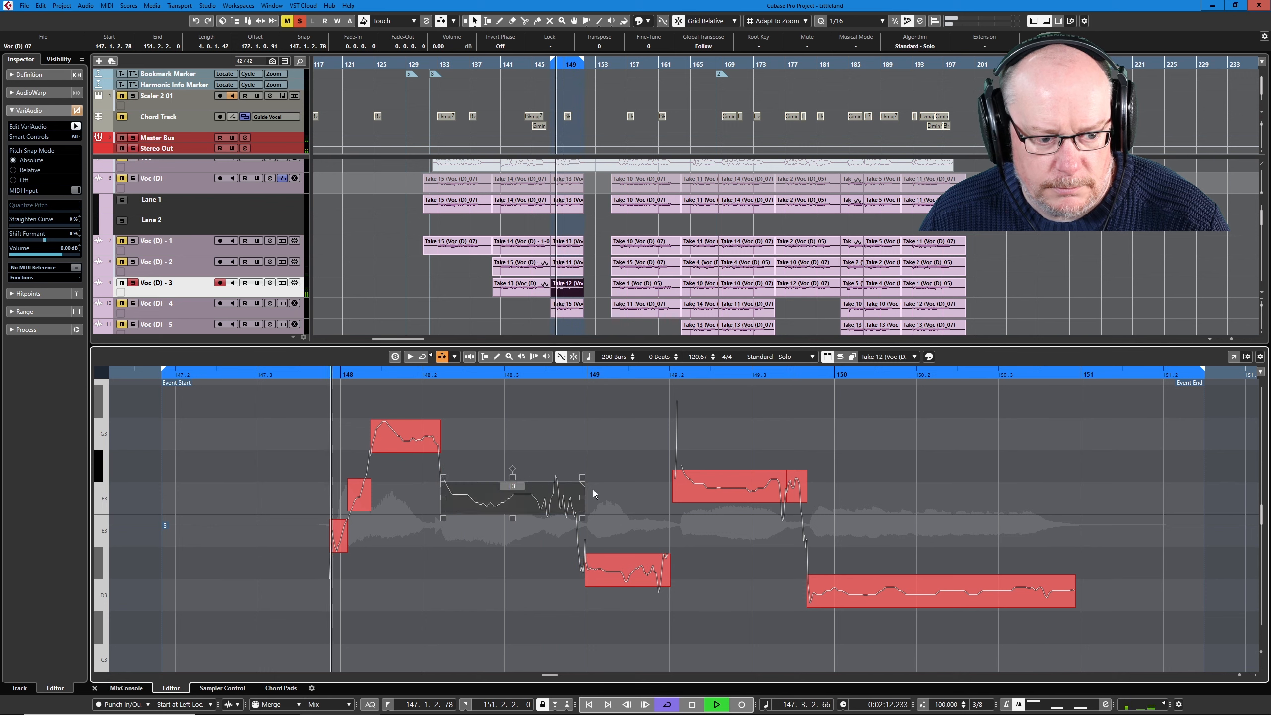
pyautogui.hotkey('ctrl', 'z')
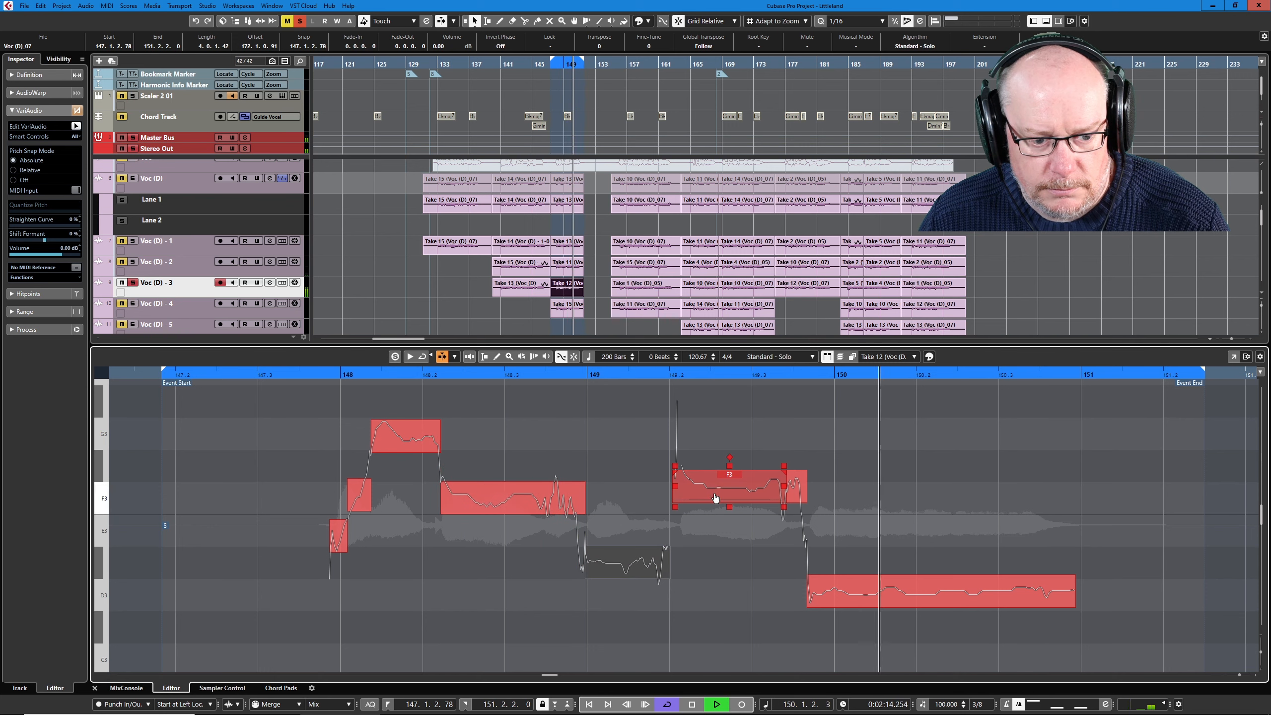
pyautogui.moveTo(716, 497); pyautogui.dragTo(720, 509)
pyautogui.click(795, 484)
pyautogui.press('Delete')
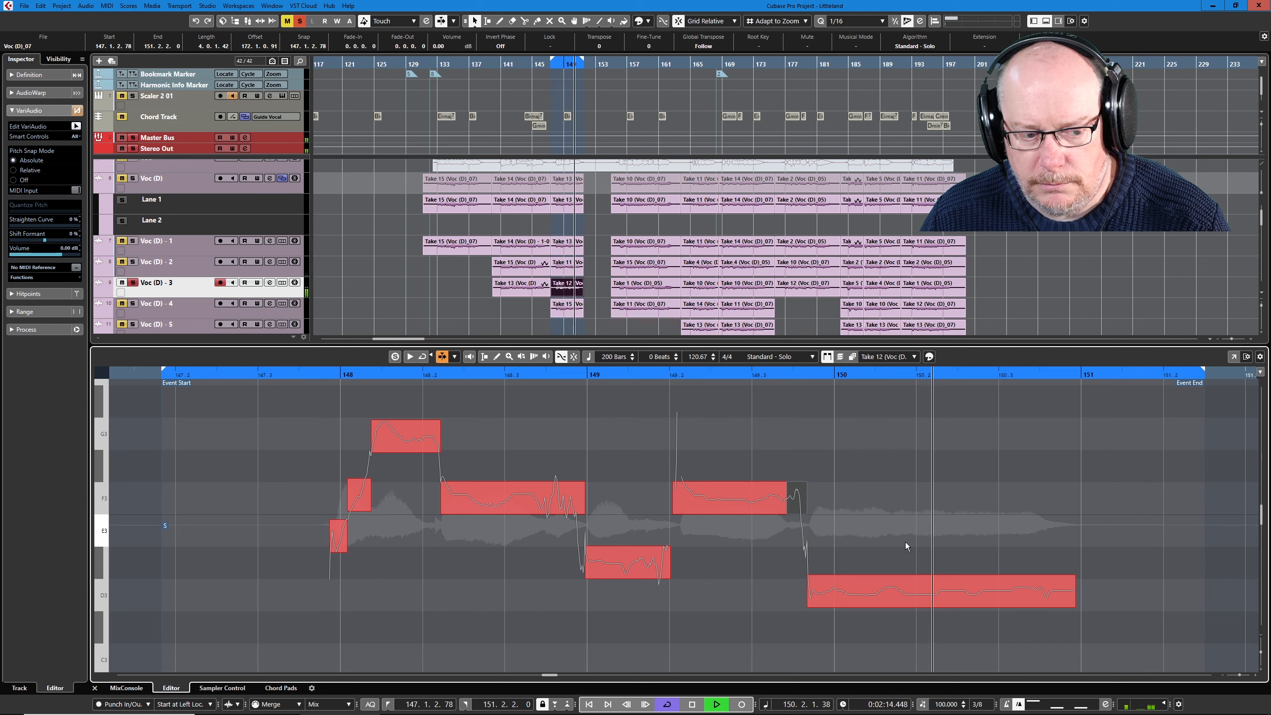
# - Audition the Take 15 event on Voc (D) - 4 and check its note pitches in VariAudio
pyautogui.click(182, 309)
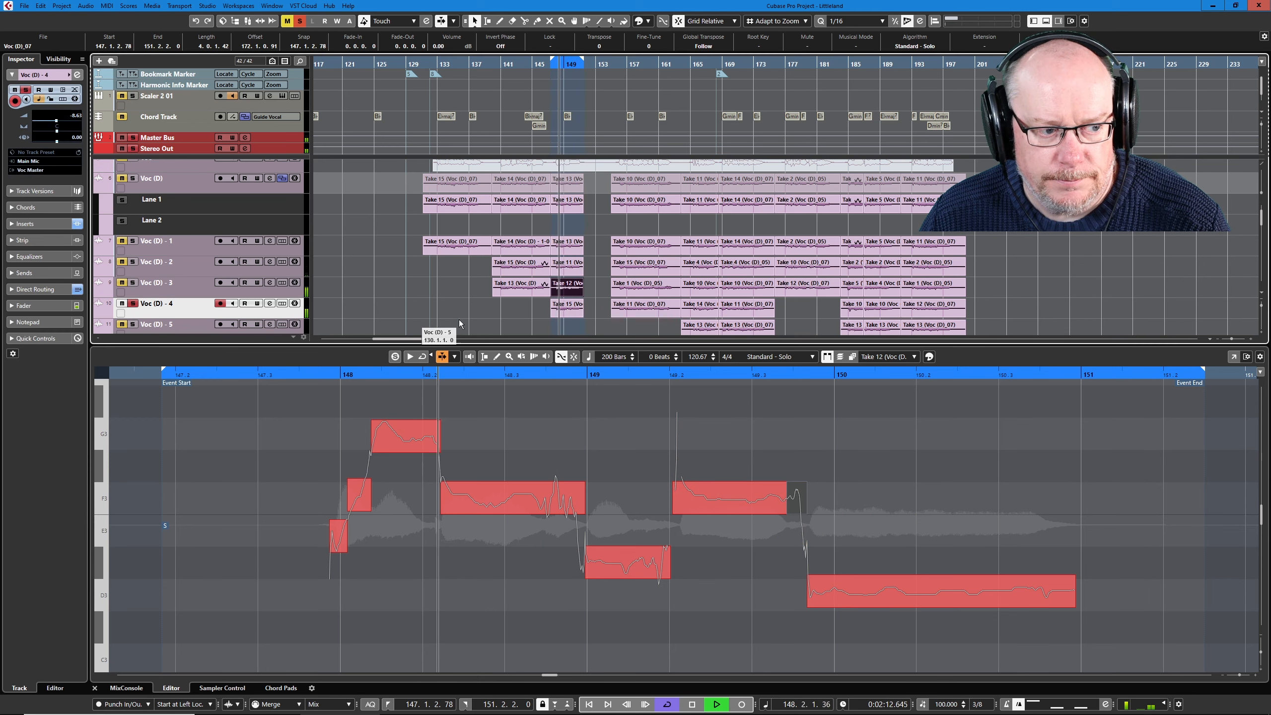
pyautogui.click(578, 311)
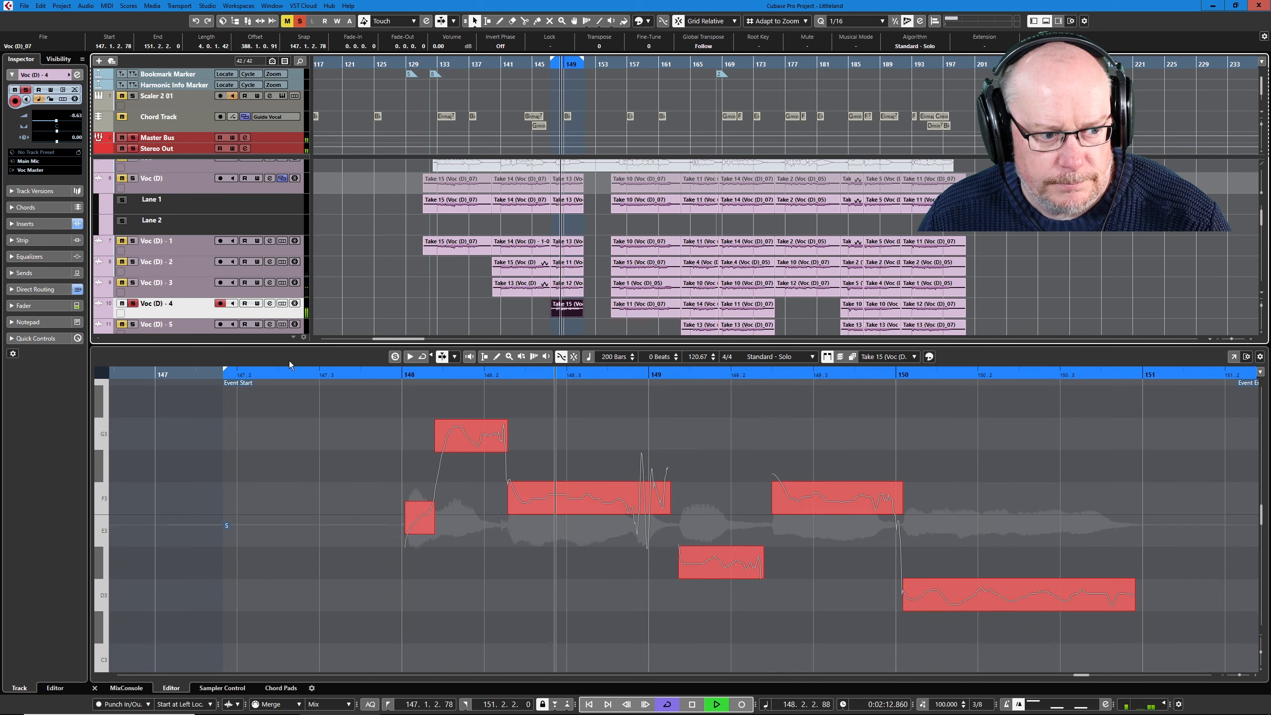
pyautogui.click(294, 357)
pyautogui.click(648, 565)
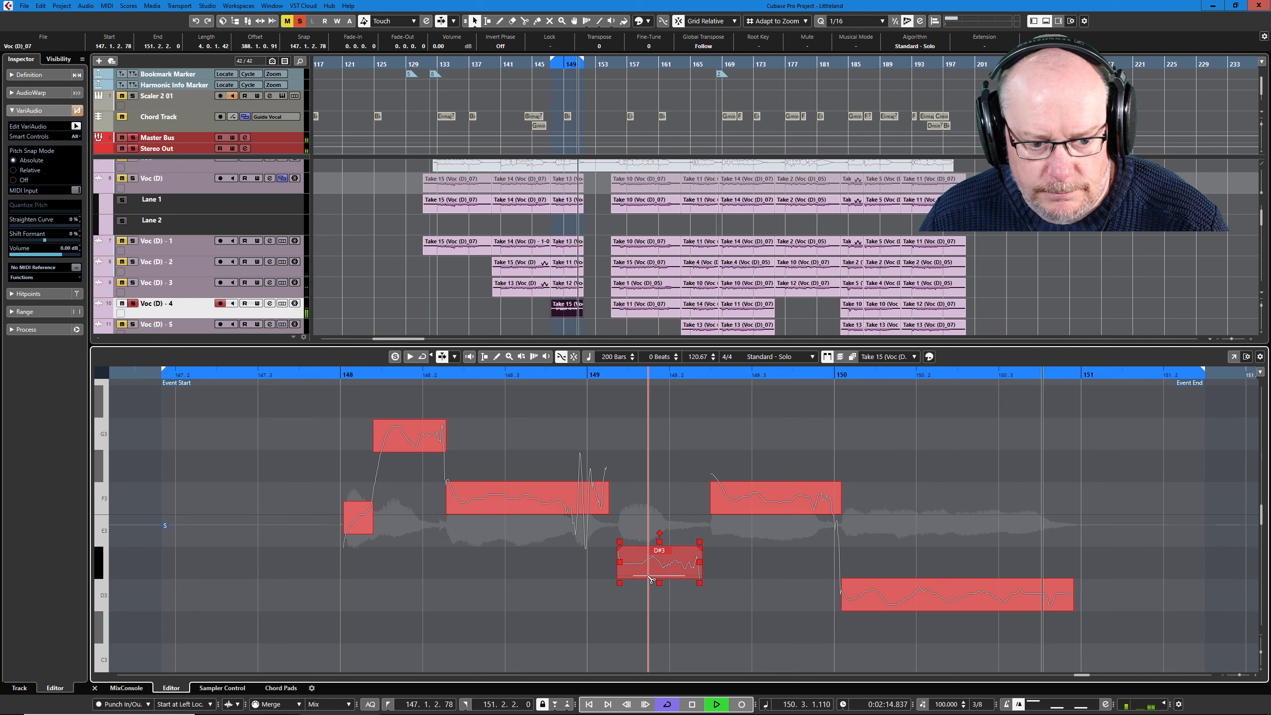
pyautogui.press('space')
pyautogui.click(671, 506)
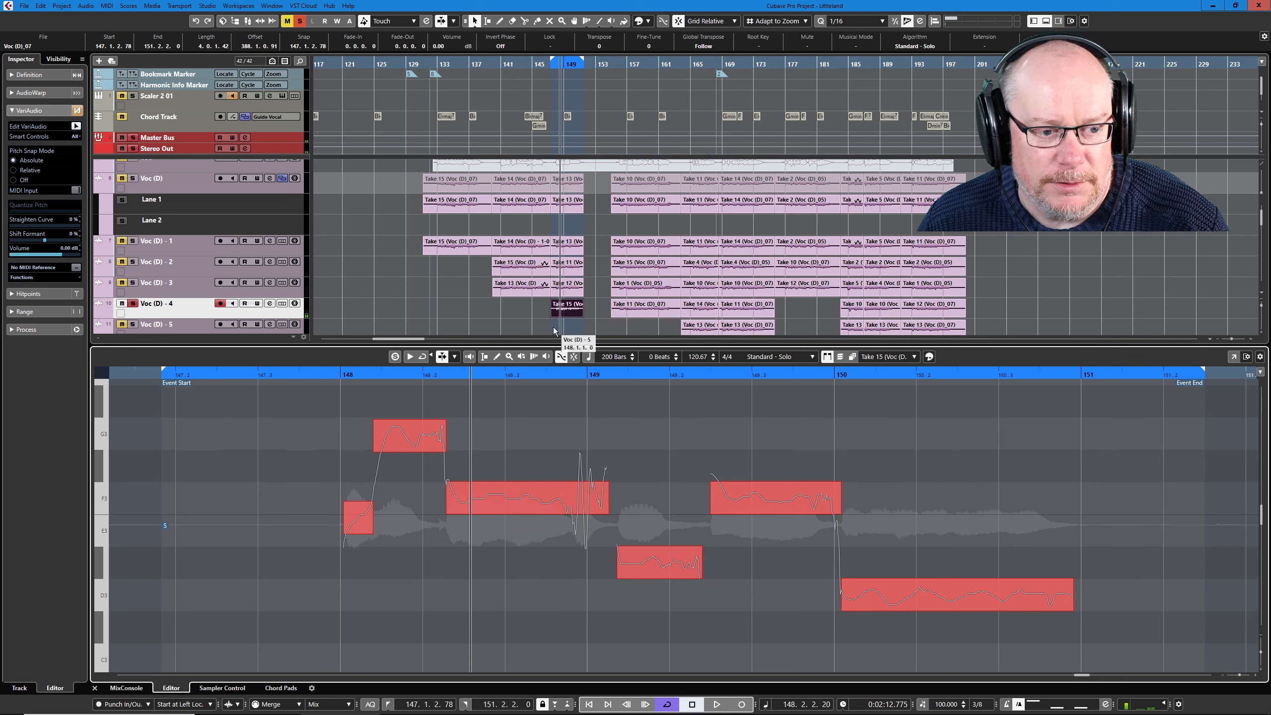
# - Bounce the looped Take 13, Take 11, Take 12 and Take 15 events on Voc (D) - 1 to Voc (D) - 4, replacing the original events
pyautogui.click(573, 293)
pyautogui.moveTo(572, 290); pyautogui.dragTo(571, 244)
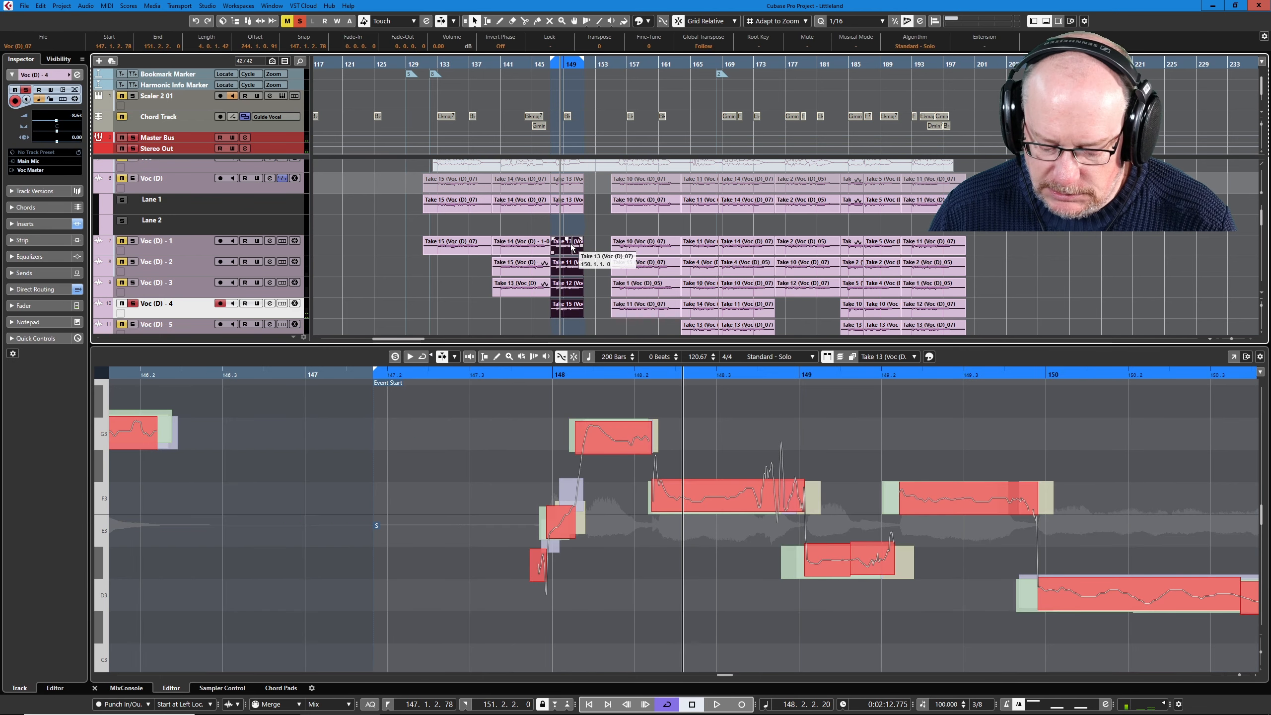
pyautogui.hotkey('ctrl', 'b')
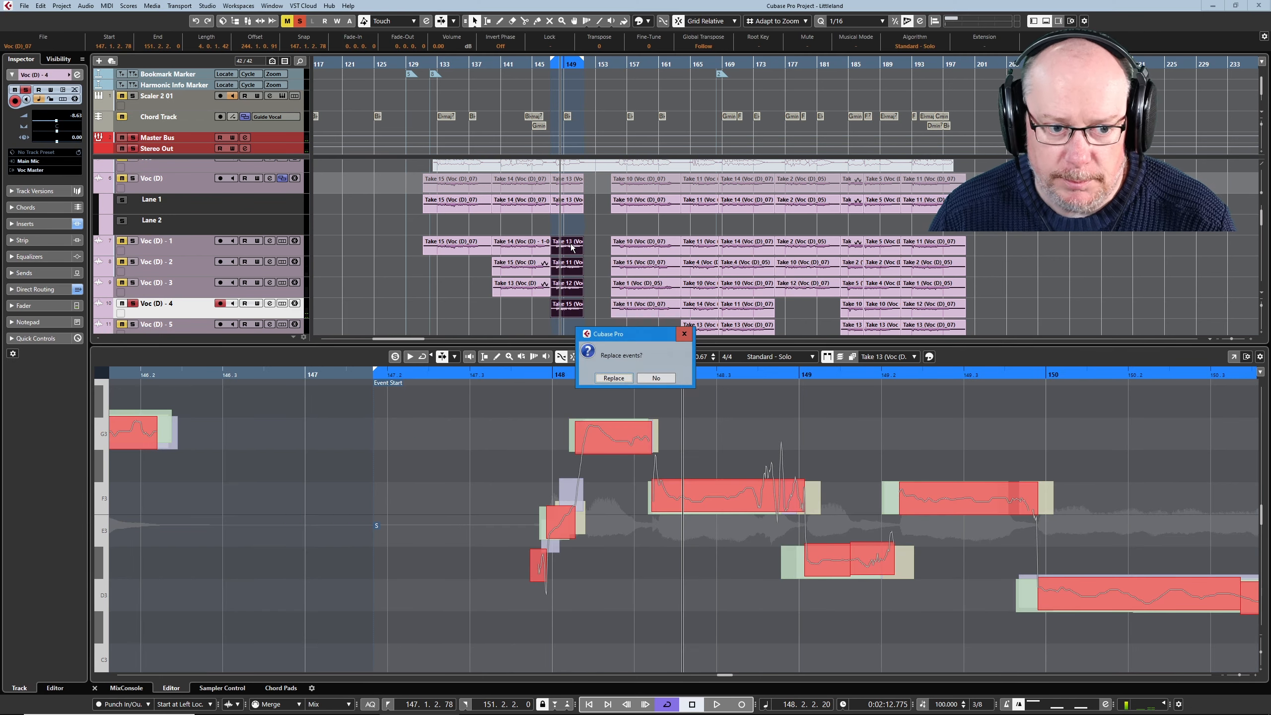
pyautogui.click(614, 377)
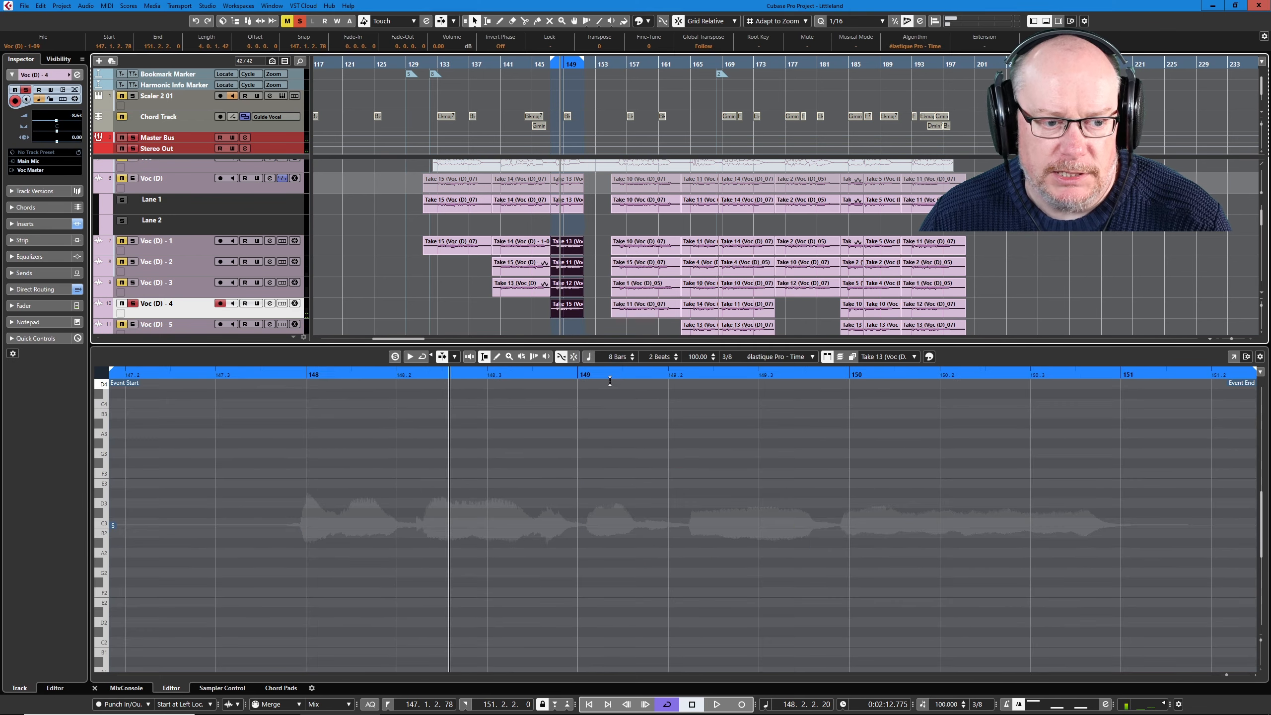
# - Deselect the bounced events, open the Audio Alignment Panel, and clear its existing reference and targets
pyautogui.click(160, 245)
pyautogui.click(368, 238)
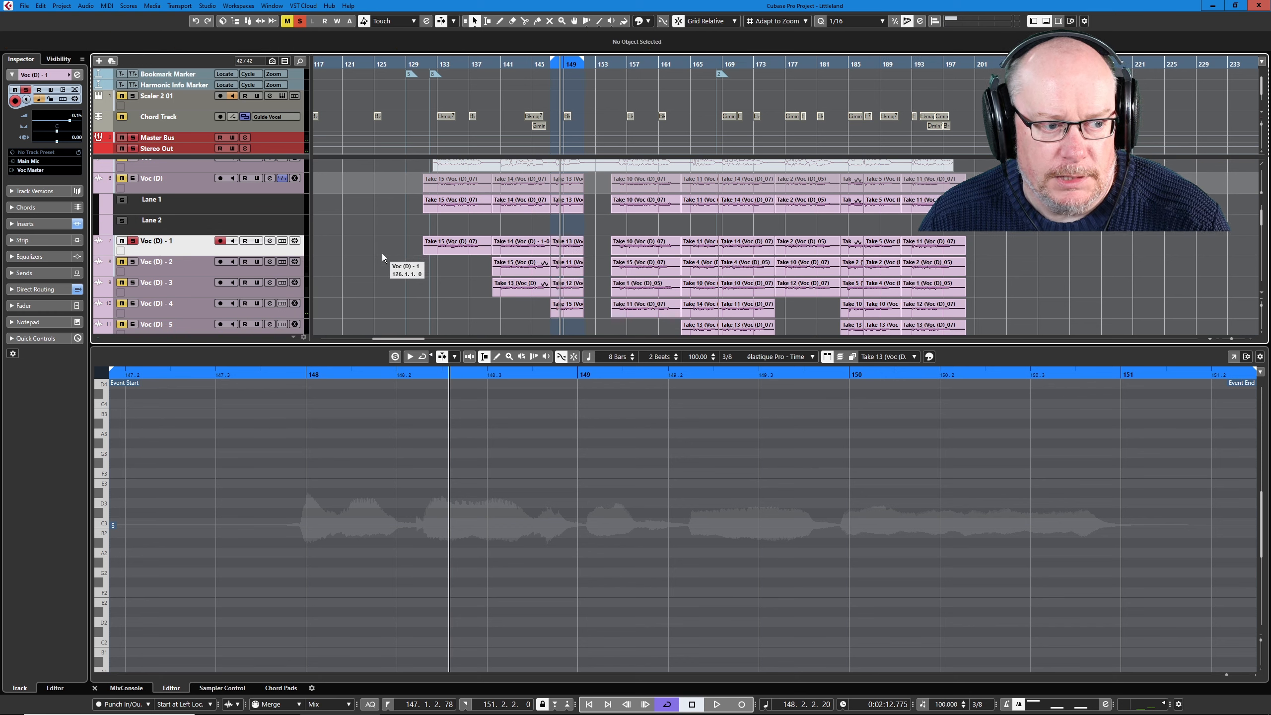
pyautogui.click(92, 9)
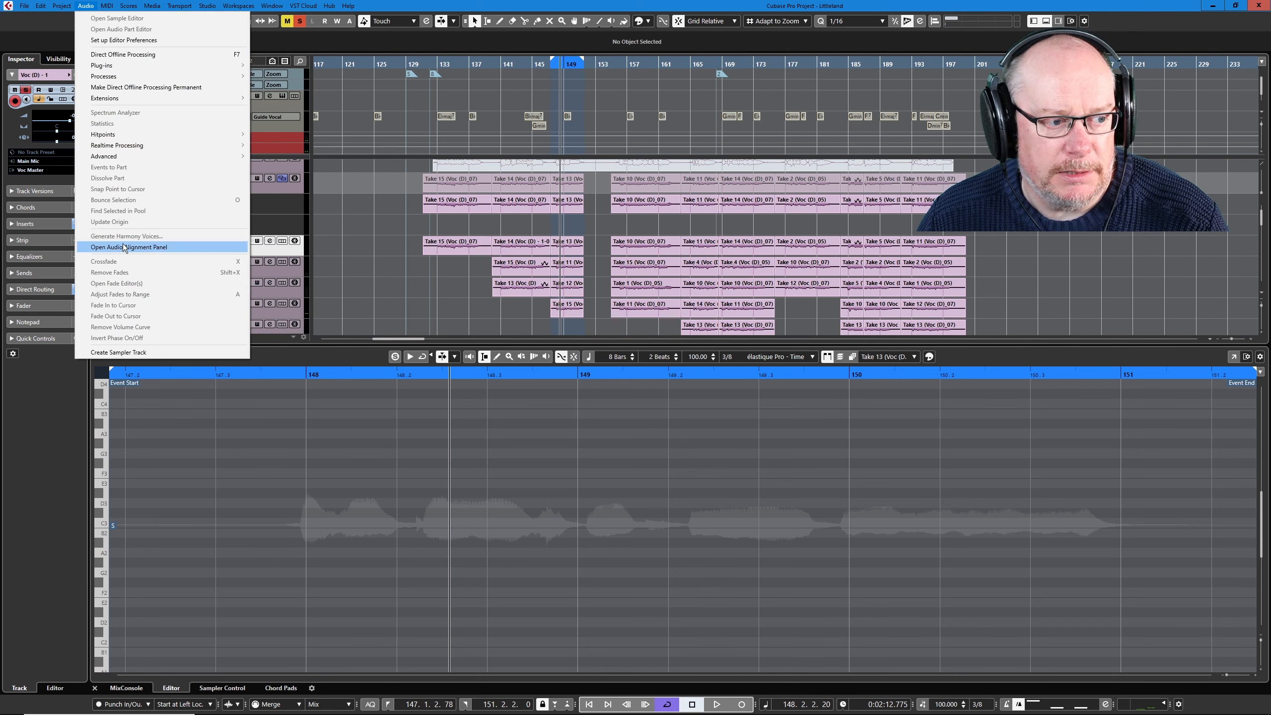
pyautogui.click(127, 247)
pyautogui.click(762, 406)
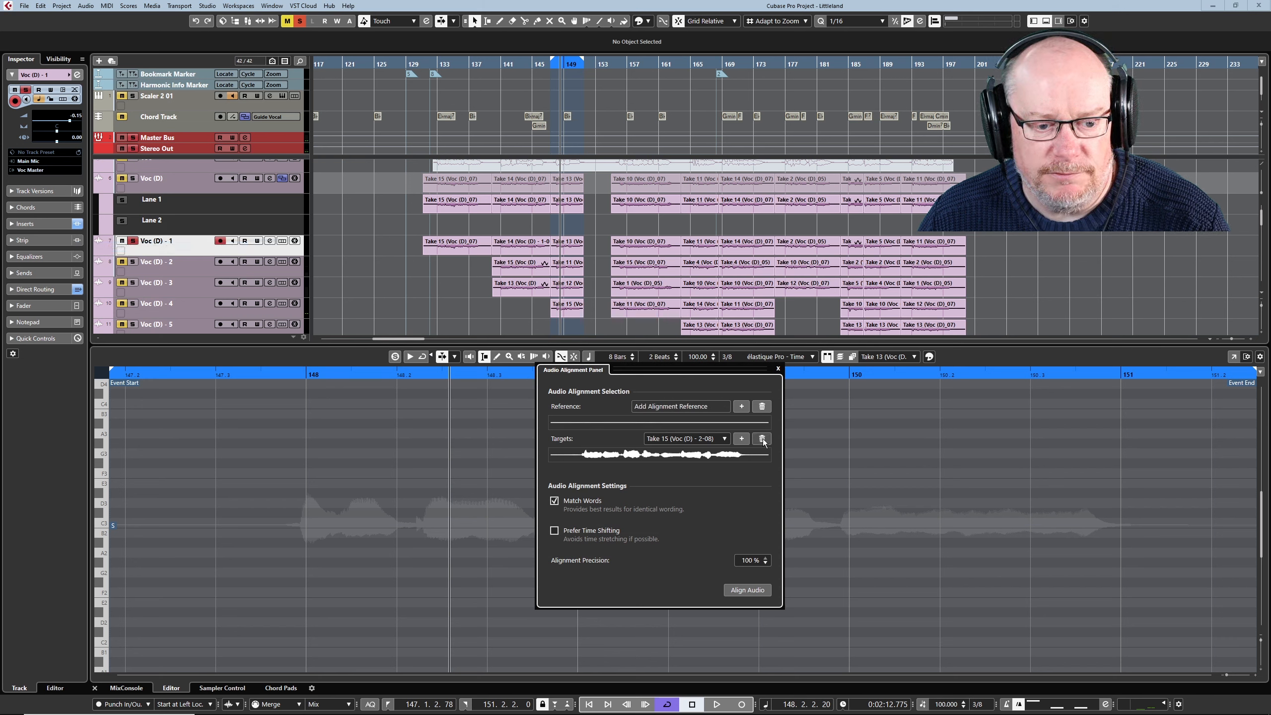
pyautogui.click(762, 439)
# - Align the bounced Take 11, Take 12 and Take 15 events to the bounced Take 13 event as reference, and audition the result
pyautogui.click(565, 246)
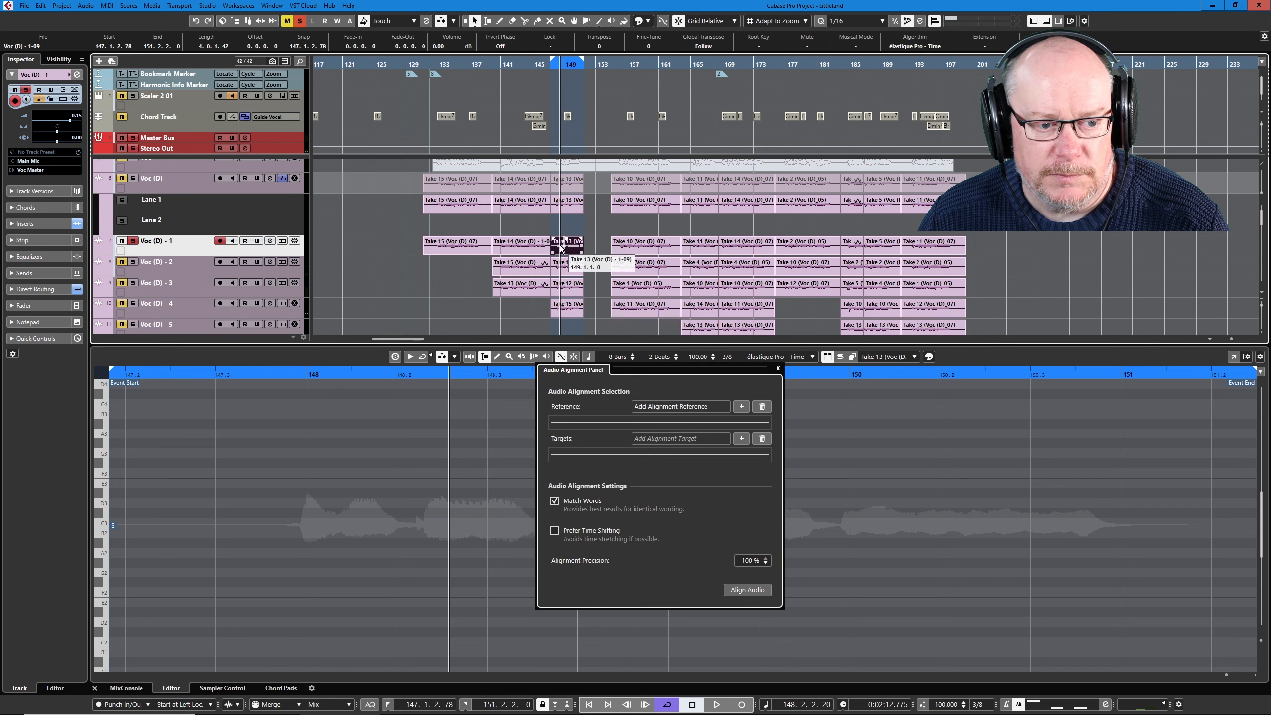
pyautogui.click(741, 406)
pyautogui.moveTo(560, 324); pyautogui.dragTo(573, 270)
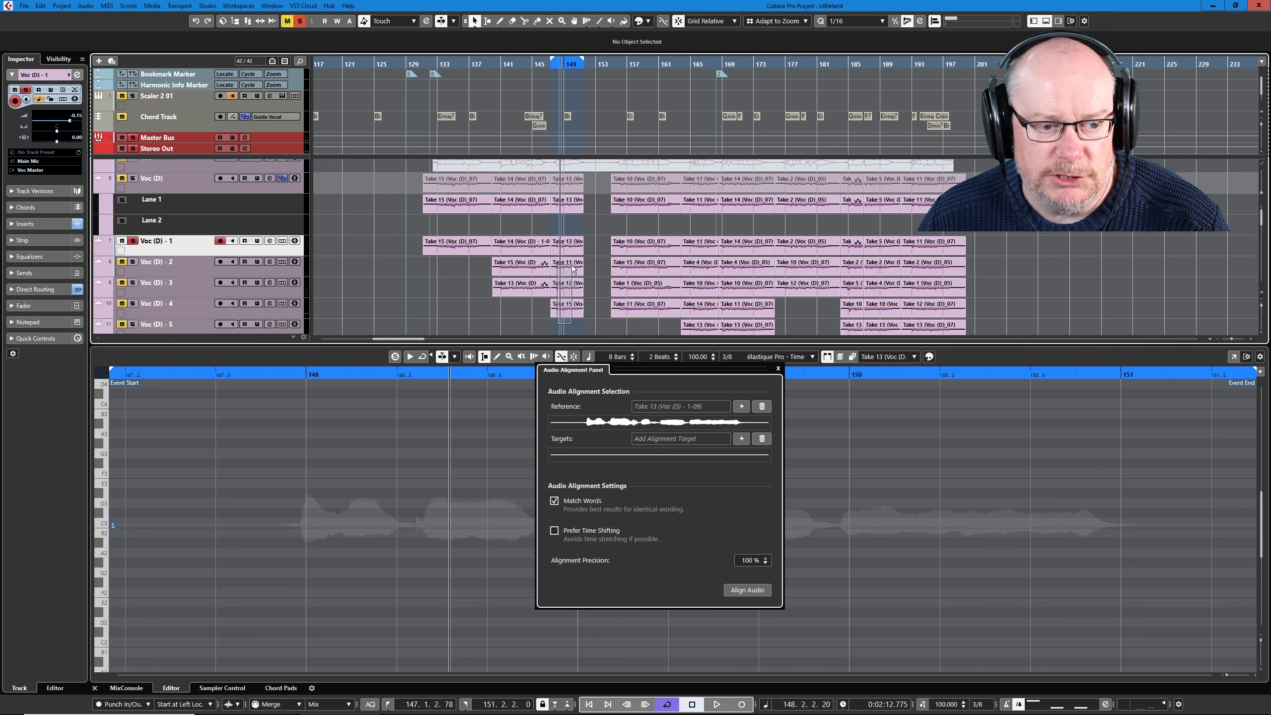
pyautogui.click(742, 439)
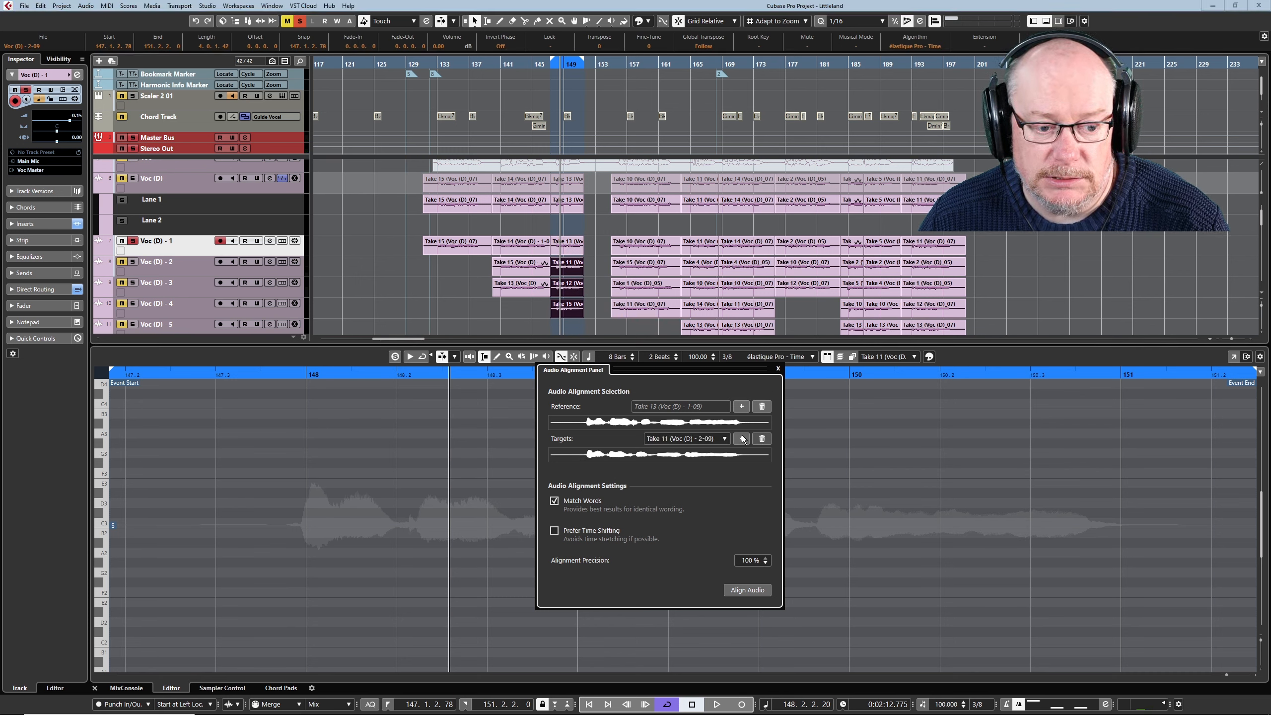
pyautogui.click(761, 593)
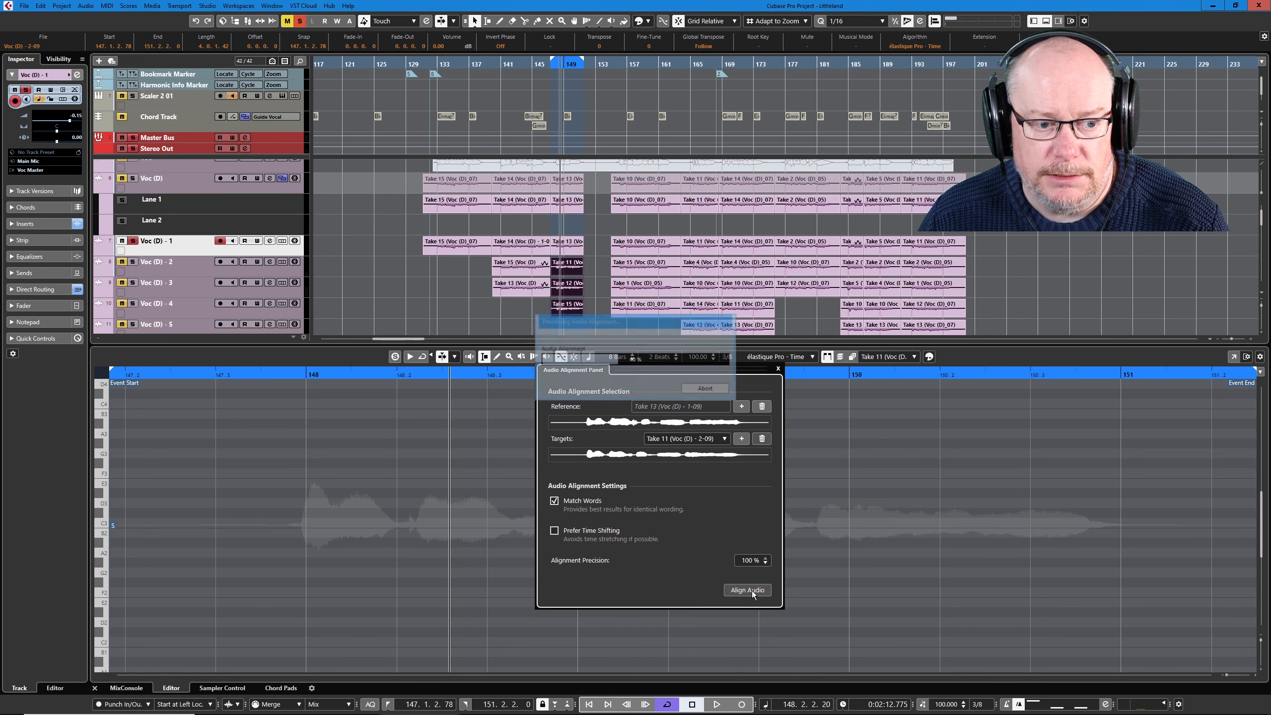
pyautogui.press('space')
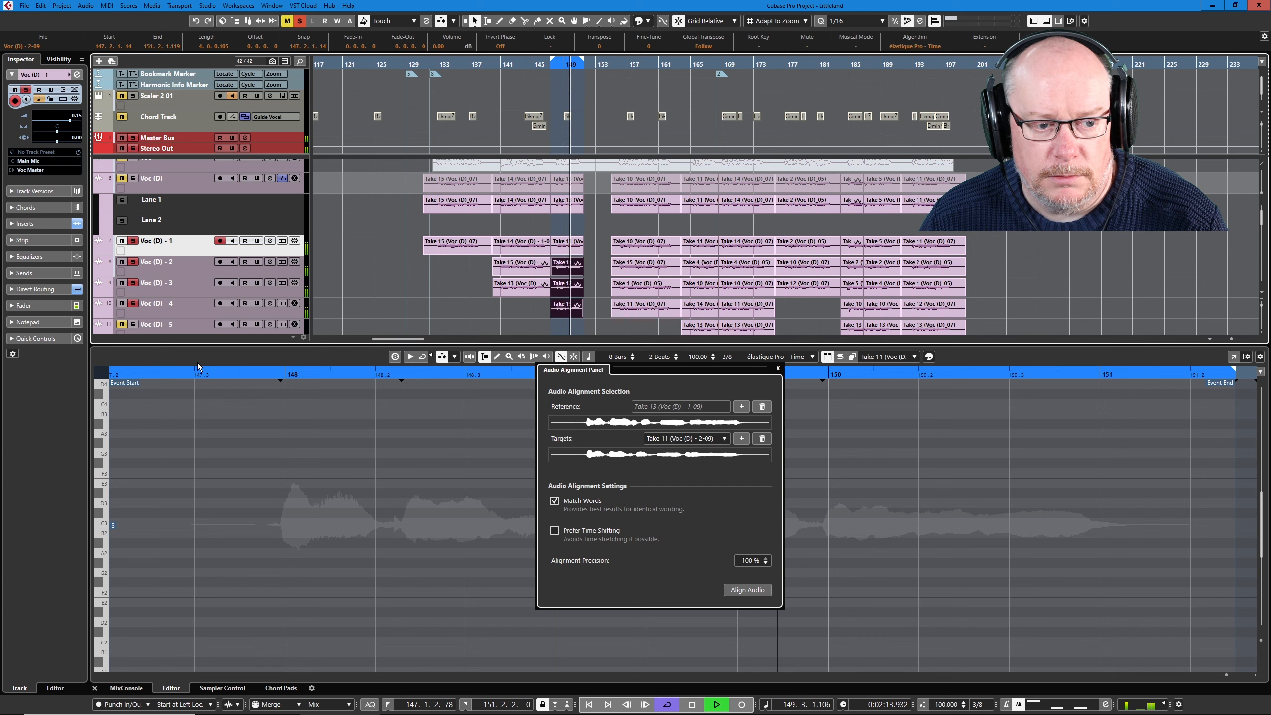
pyautogui.press('space')
# - Set the loop range from bar 131 to bar 151 across the Voc (D) - 1 and Voc (D) - 2 takes, and audition it
pyautogui.click(451, 246)
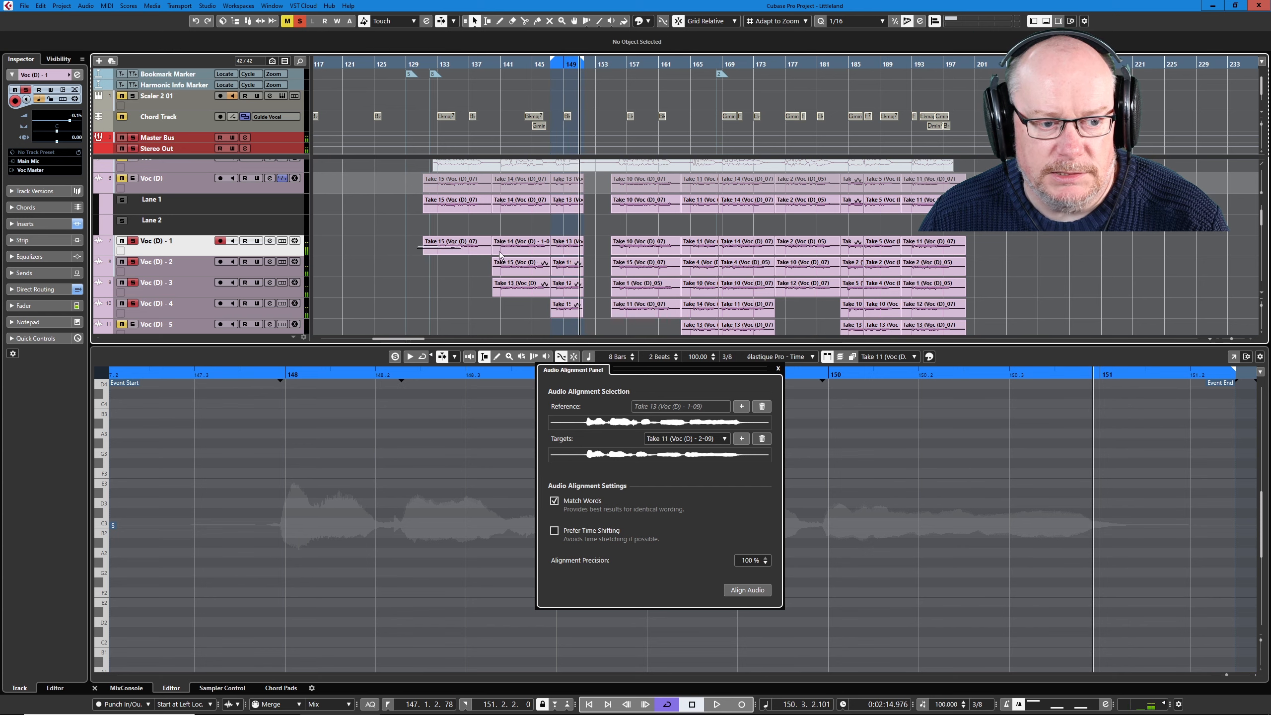
pyautogui.press('p')
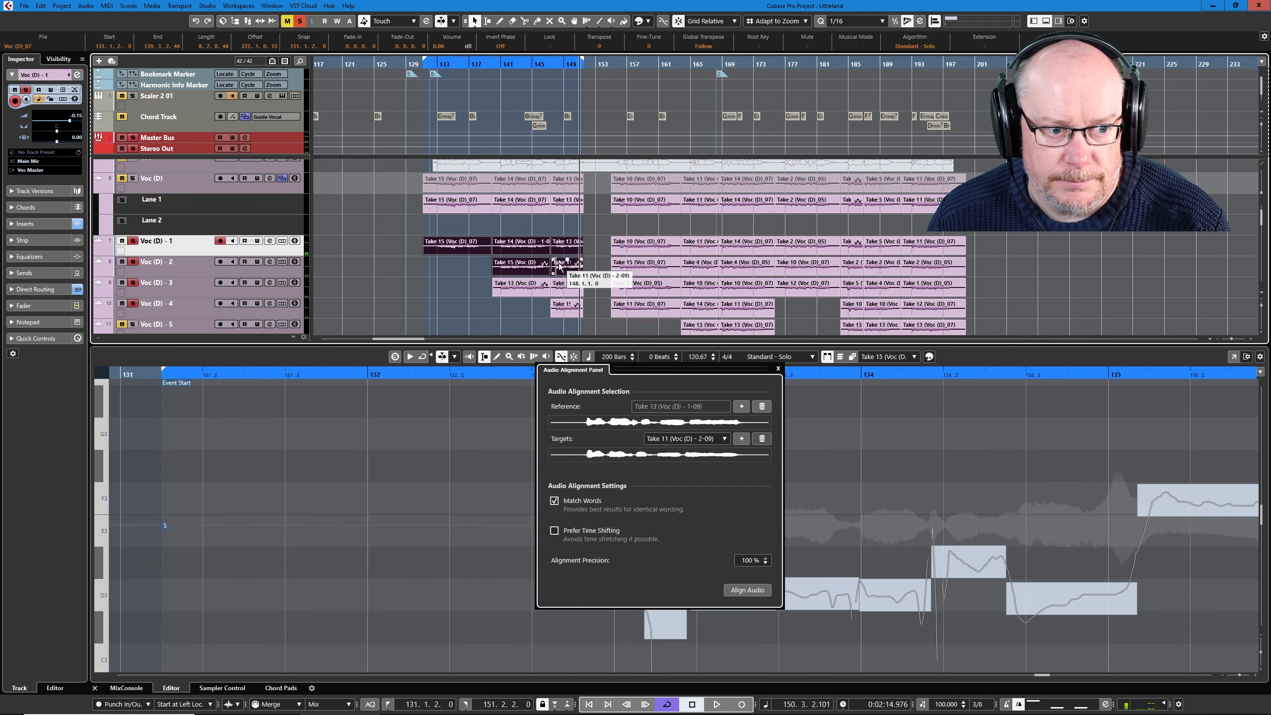
pyautogui.press('space')
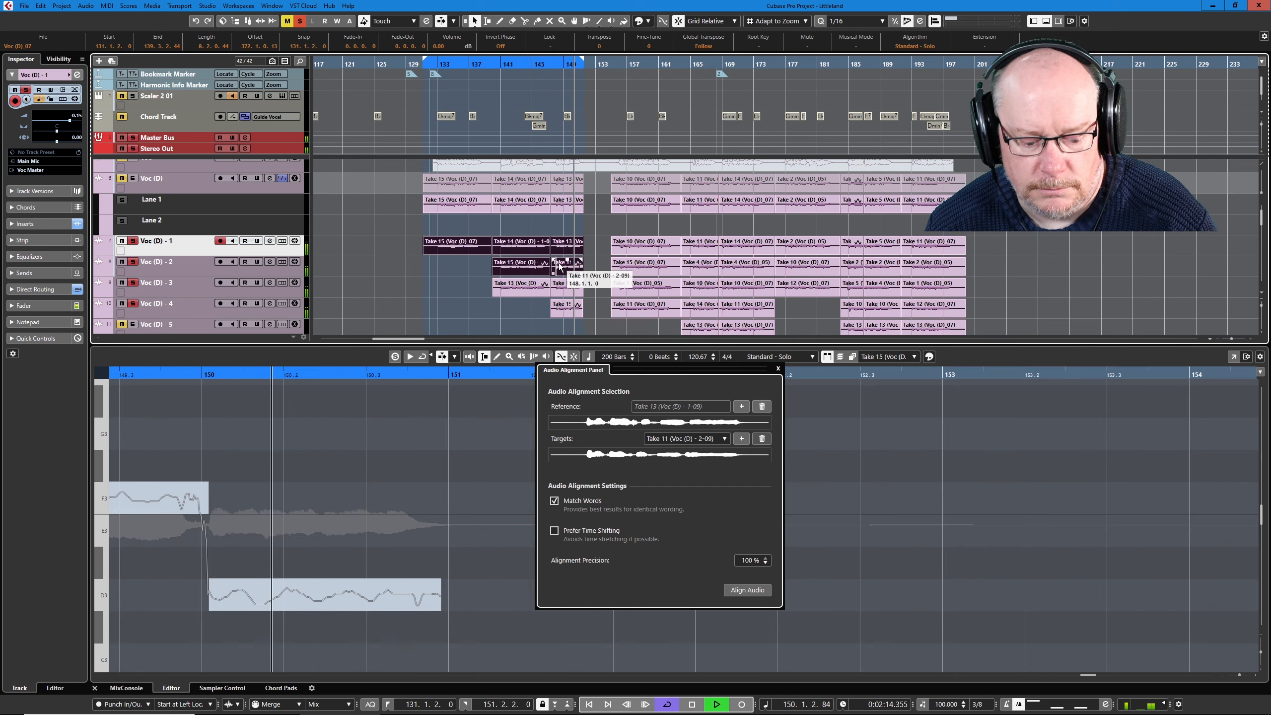
pyautogui.press('space')
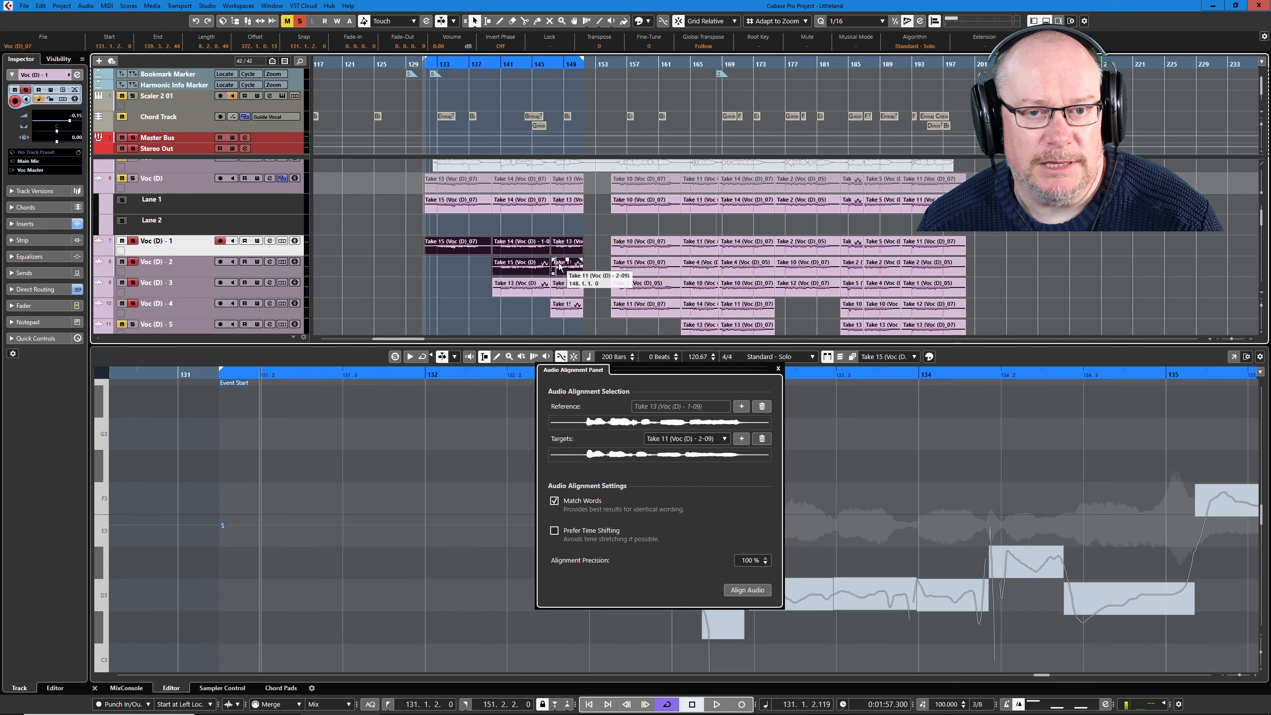